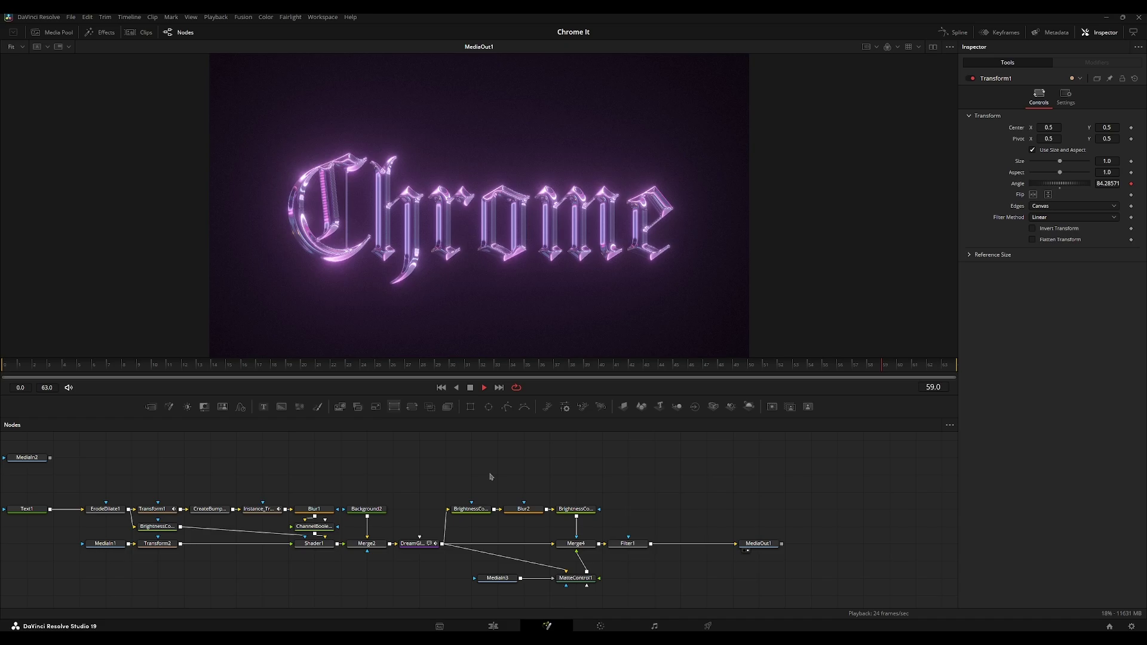
Step: Open the Fusion Composition clip on track V11, at the start of Timeline 1, in the Fusion page
{"action": "left_click_drag", "start_coordinate": [524, 481], "coordinate": [502, 476]}
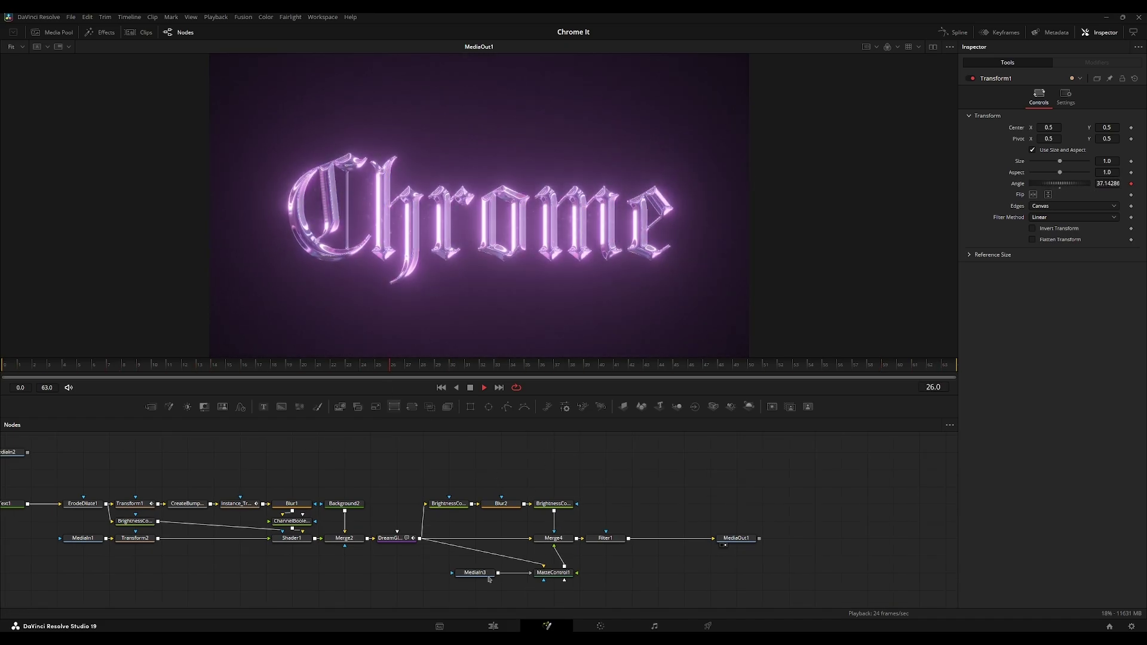
{"action": "left_click", "coordinate": [492, 625]}
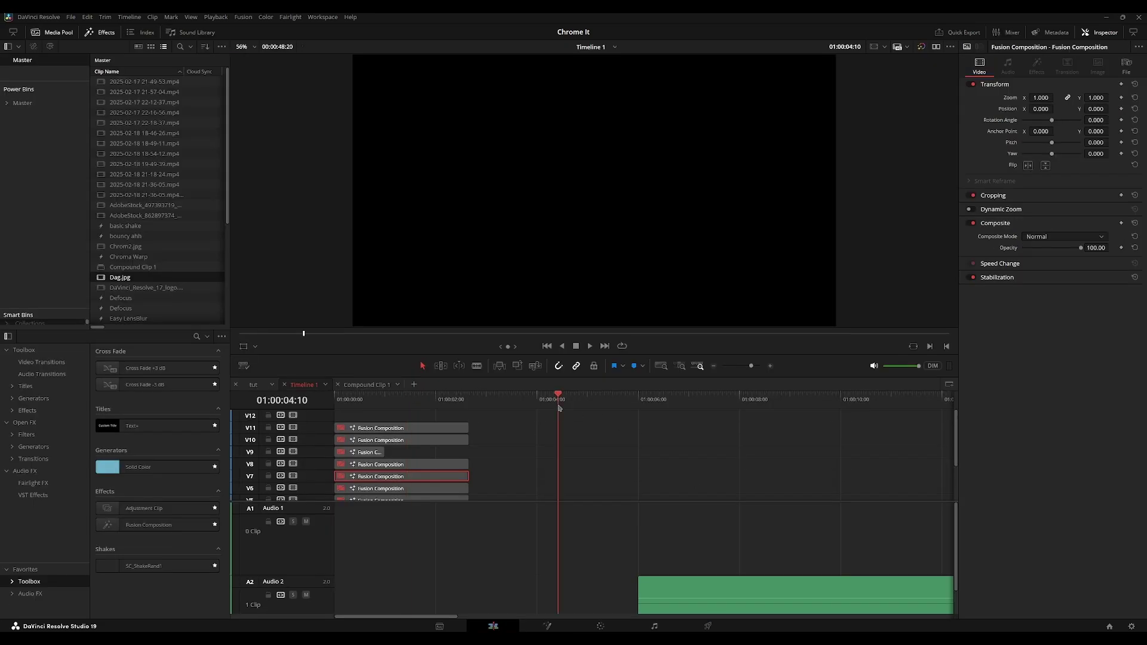
{"action": "key", "text": "Home"}
{"action": "left_click", "coordinate": [385, 427]}
{"action": "key", "text": "shift+5"}
{"action": "left_click_drag", "start_coordinate": [439, 495], "coordinate": [688, 529]}
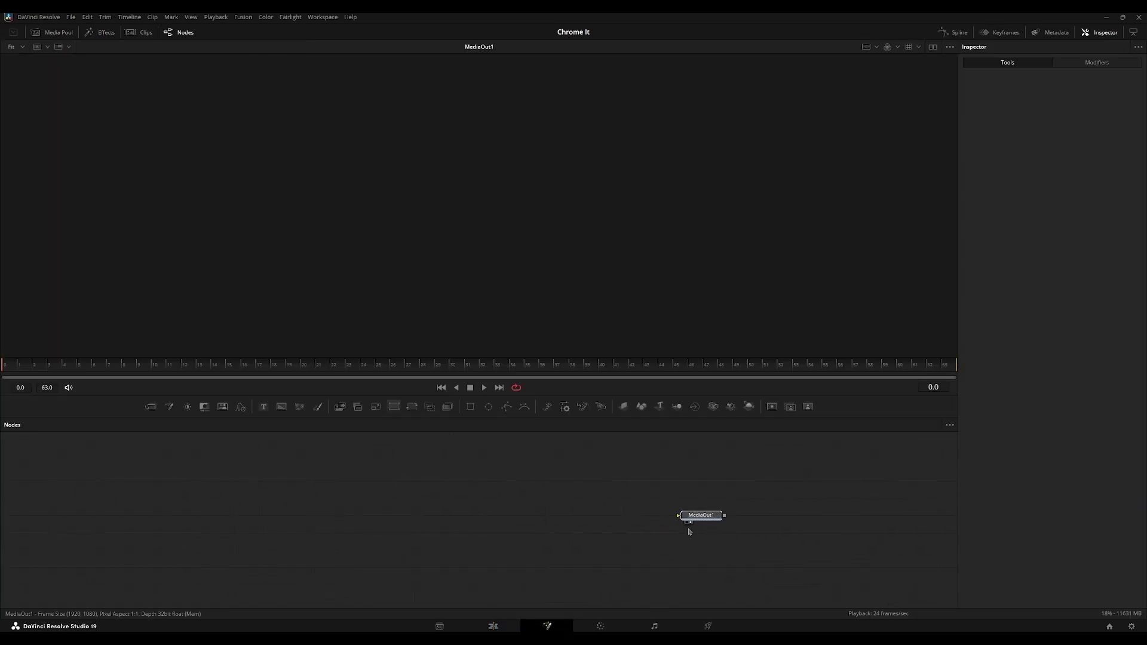
Step: Add a Text+ node to the composition, show it in the viewer and enter the text "Chrome"
{"action": "left_click", "coordinate": [323, 517]}
{"action": "left_click", "coordinate": [263, 407]}
{"action": "left_click_drag", "start_coordinate": [257, 548], "coordinate": [283, 498]}
{"action": "key", "text": "2"}
{"action": "left_click", "coordinate": [1014, 169]}
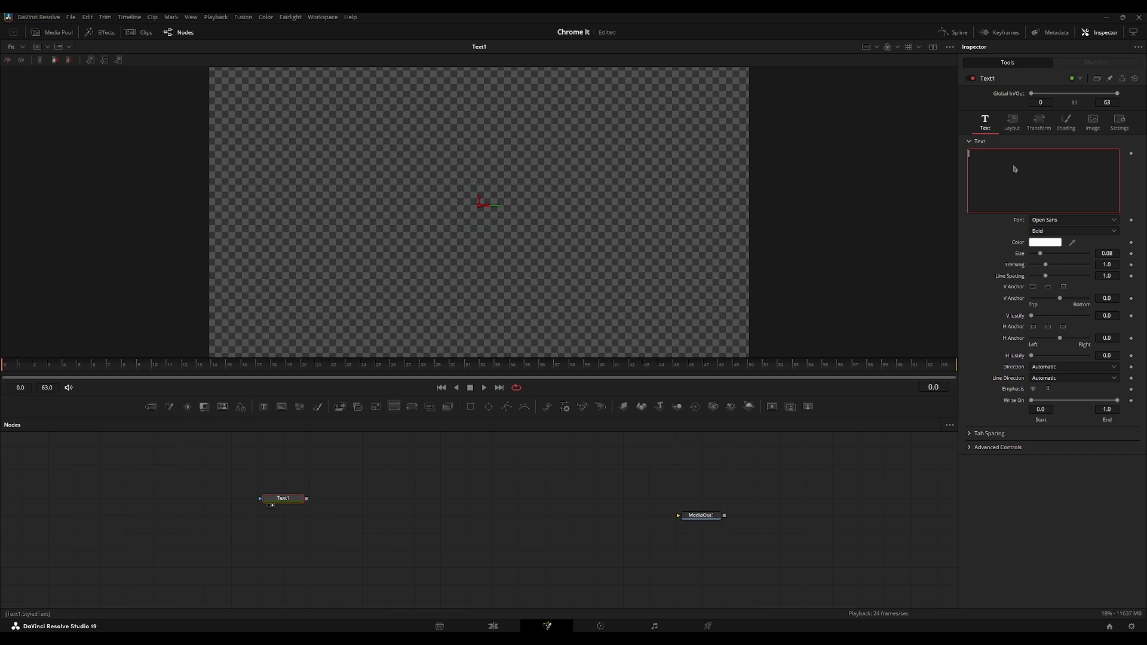
{"action": "type", "text": "Chrome"}
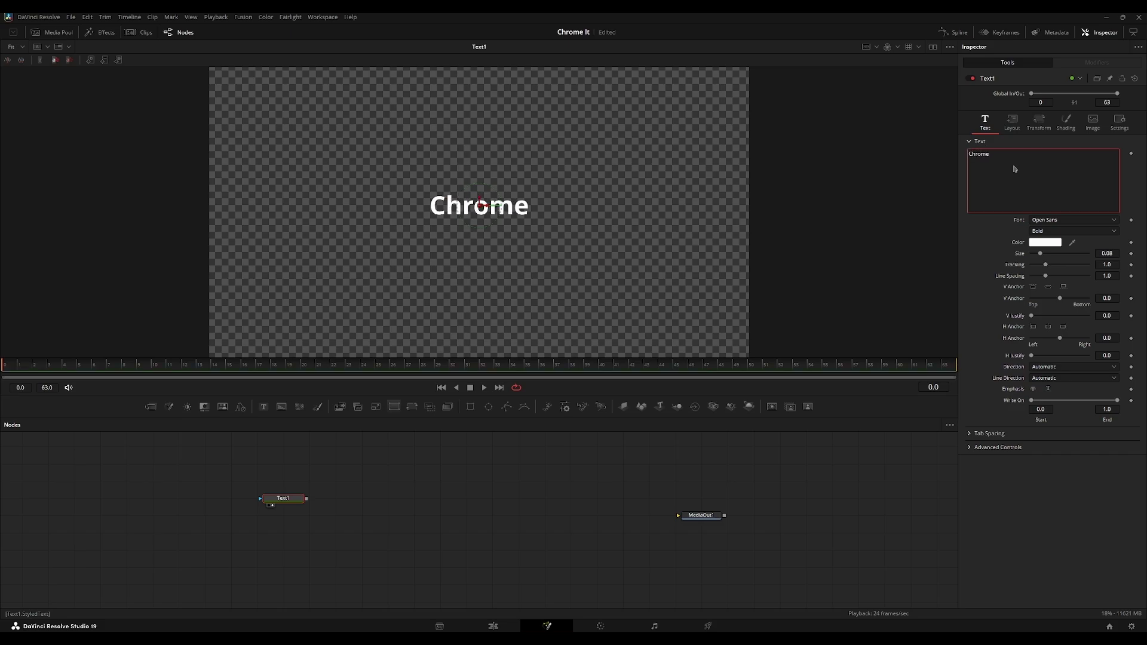
Step: Set the text's font to Carol Gothic and its size to about 0.4567, and place Text1 level with MediaOut1
{"action": "left_click_drag", "start_coordinate": [1040, 255], "coordinate": [1065, 253]}
{"action": "left_click", "coordinate": [1054, 221]}
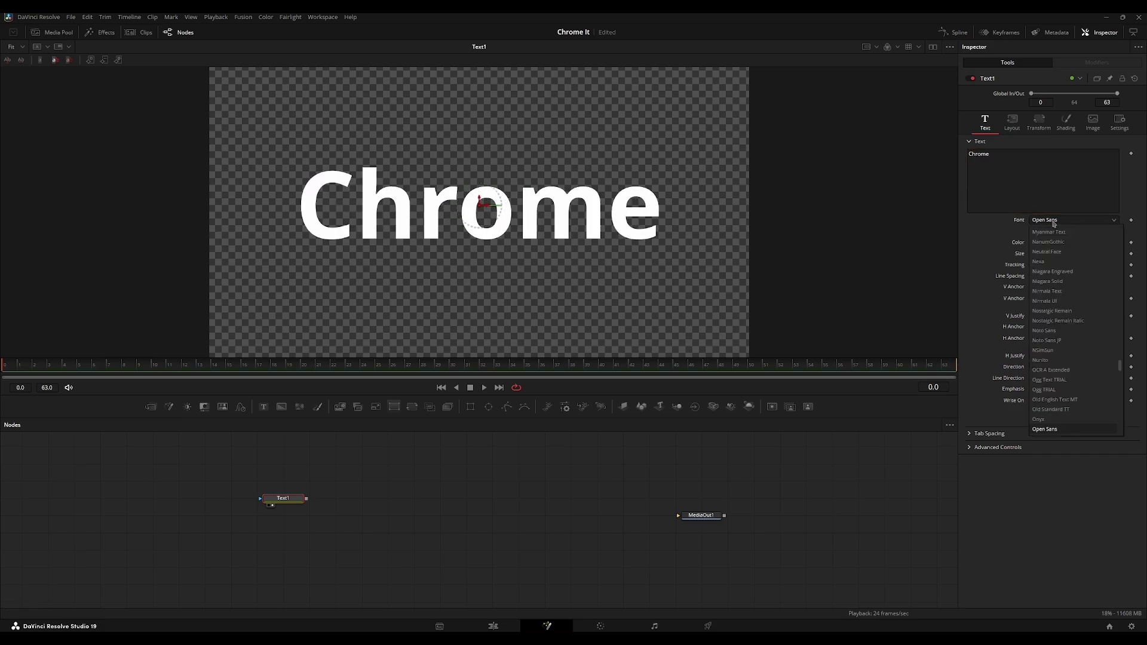
{"action": "type", "text": "car"}
{"action": "left_click", "coordinate": [1045, 301]}
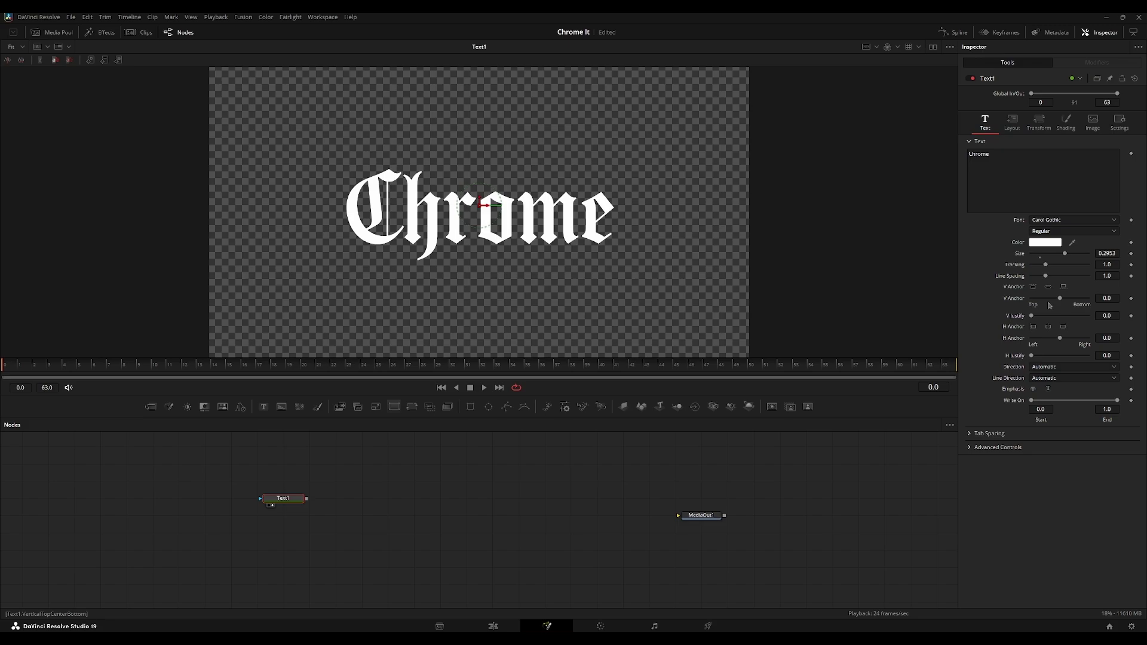
{"action": "left_click_drag", "start_coordinate": [1062, 261], "coordinate": [1080, 260]}
{"action": "left_click_drag", "start_coordinate": [283, 503], "coordinate": [230, 519]}
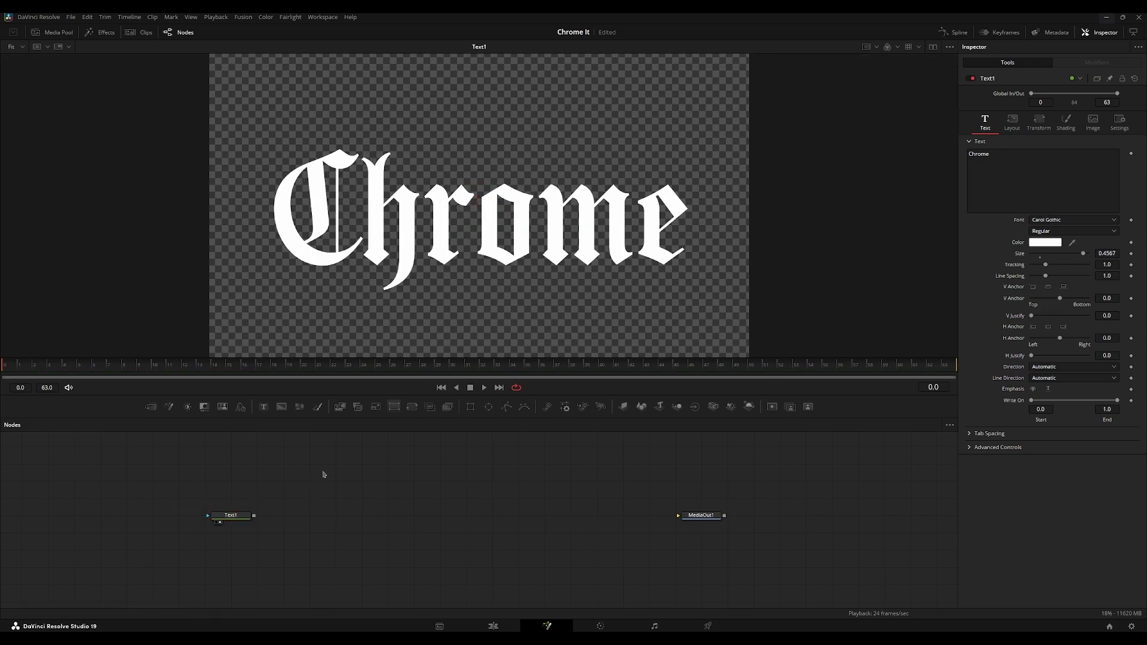
Step: Add a Transform node, connect Text1's output to it and show it in the viewer
{"action": "key", "text": "shift+space"}
{"action": "type", "text": "transform"}
{"action": "key", "text": "Return"}
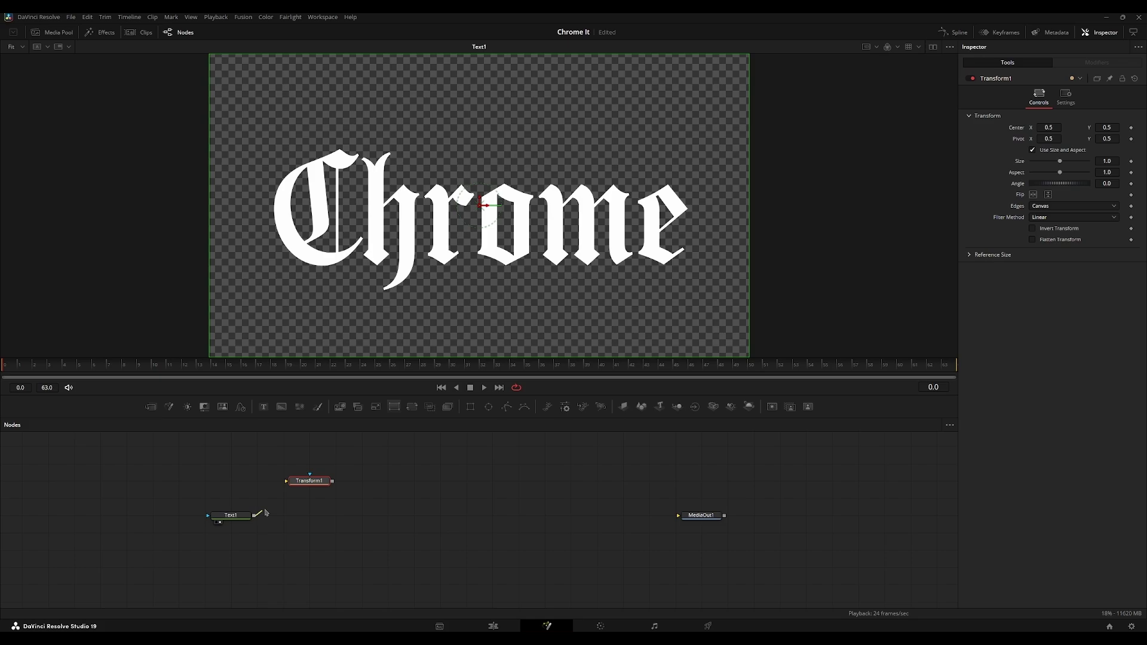
{"action": "left_click_drag", "start_coordinate": [254, 515], "coordinate": [286, 481]}
{"action": "key", "text": "1"}
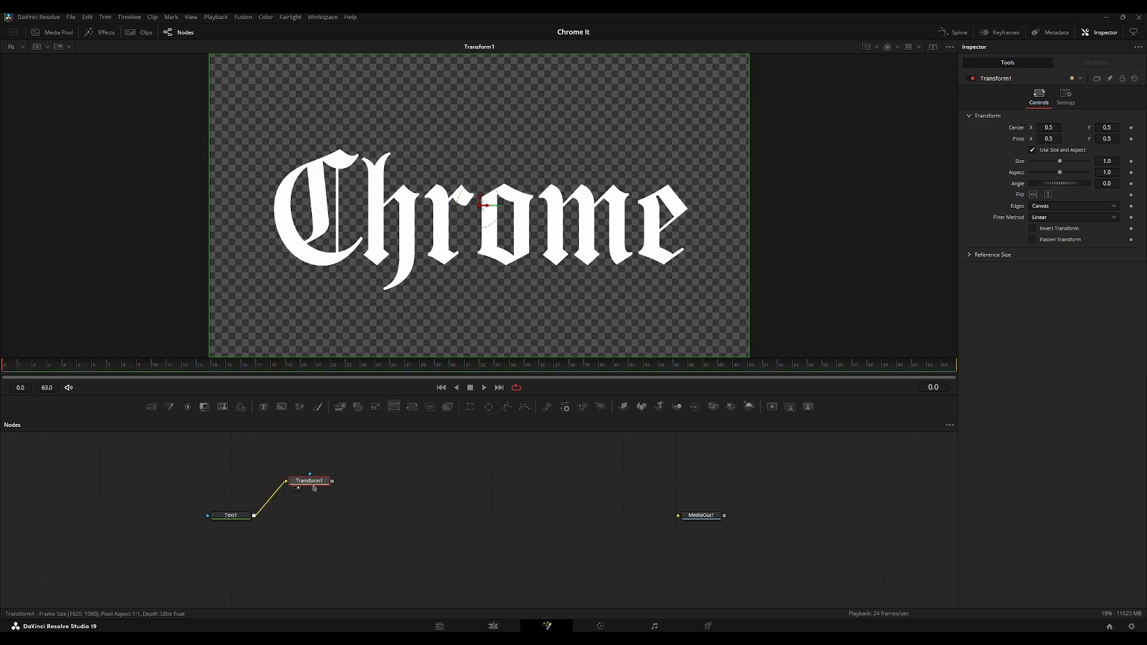
Step: Paste an instance of Transform1 after the original and compare the settings of both nodes
{"action": "key", "text": "ctrl+c"}
{"action": "key", "text": "ctrl+shift+v"}
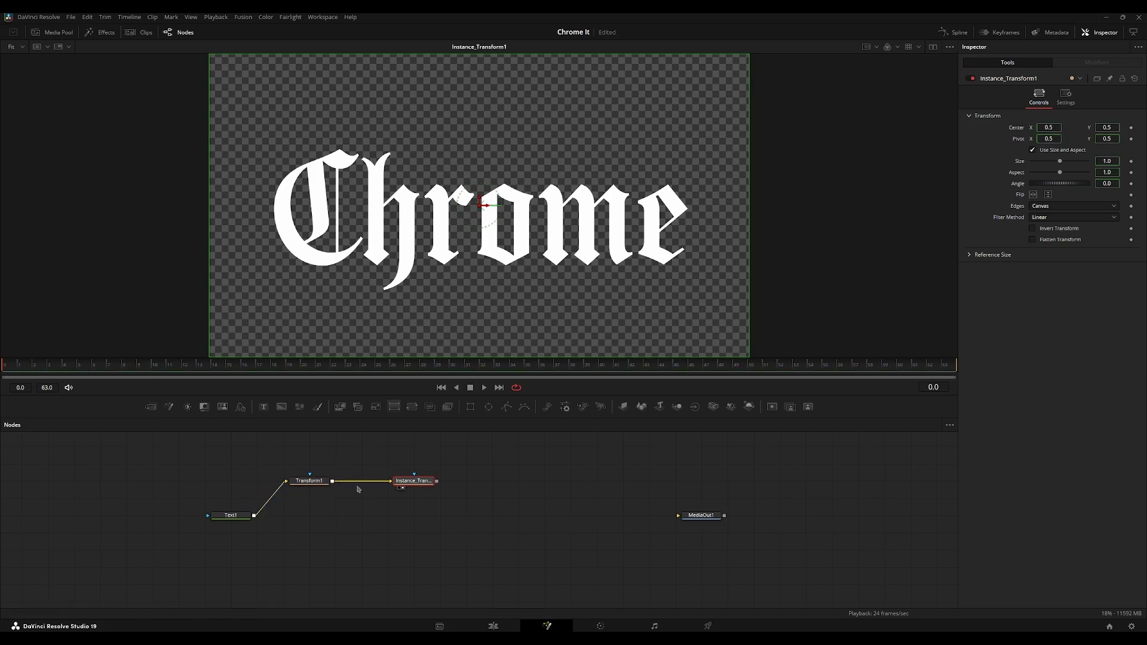
{"action": "left_click", "coordinate": [308, 481]}
{"action": "left_click", "coordinate": [413, 481]}
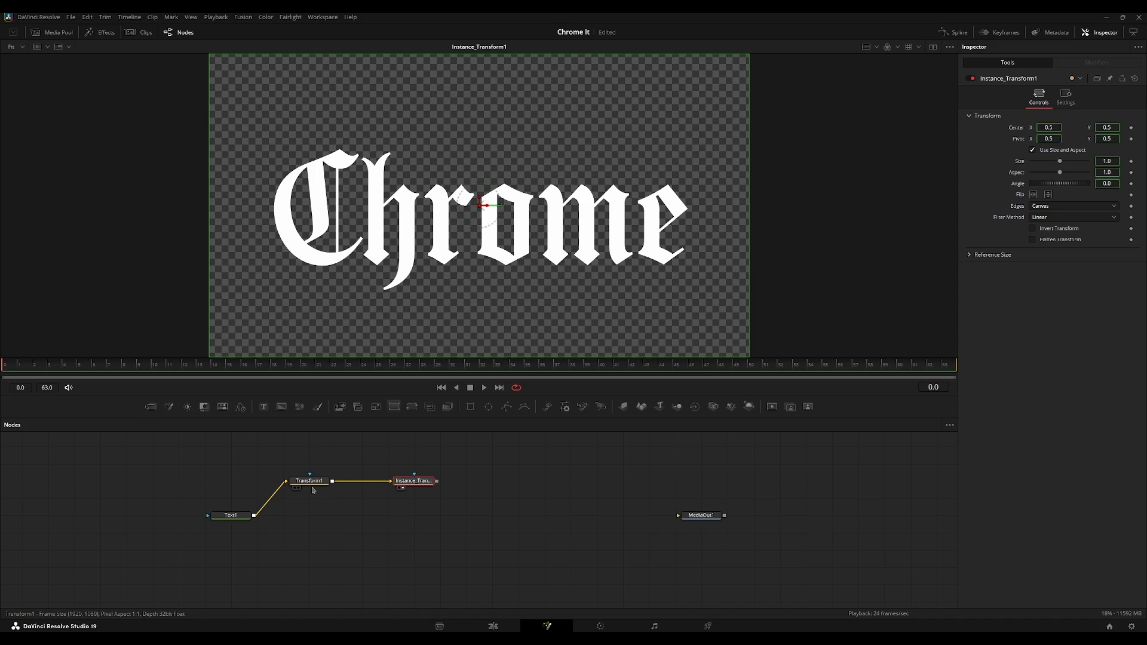
Step: Set Transform1's angle to 35 and enable Invert Transform on its instance
{"action": "left_click", "coordinate": [311, 481]}
{"action": "double_click", "coordinate": [1108, 184]}
{"action": "type", "text": "35"}
{"action": "key", "text": "Return"}
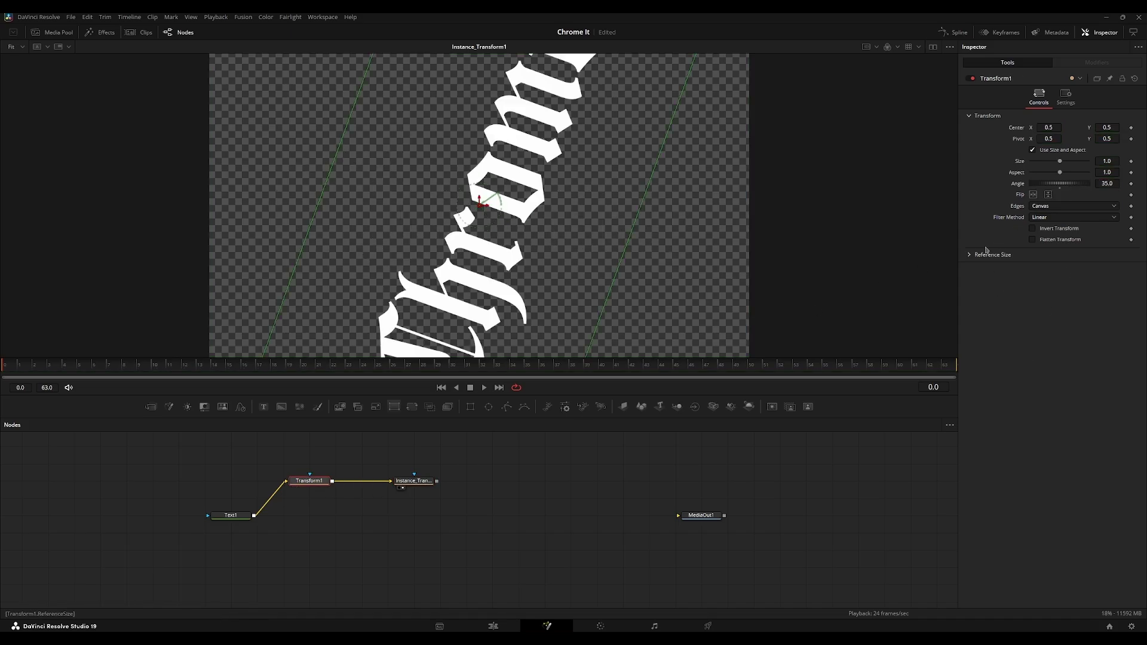
{"action": "left_click", "coordinate": [414, 480]}
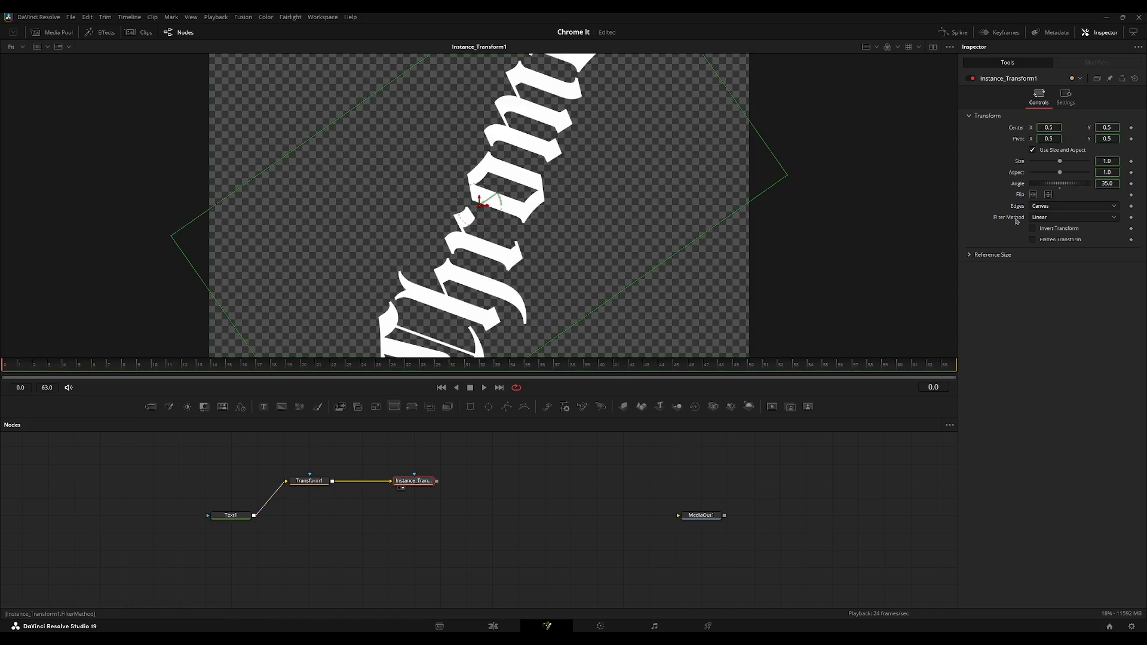
{"action": "left_click", "coordinate": [1032, 229]}
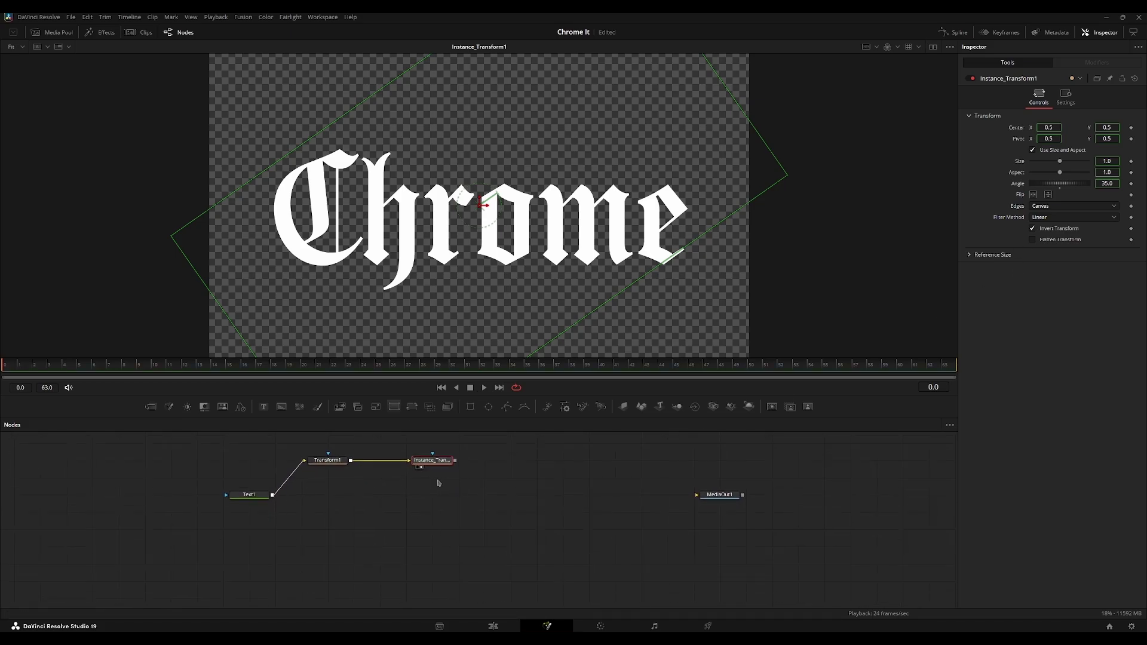
Step: Try another angle on Transform1, return it to 35 and view the instanced transform
{"action": "left_click", "coordinate": [346, 461]}
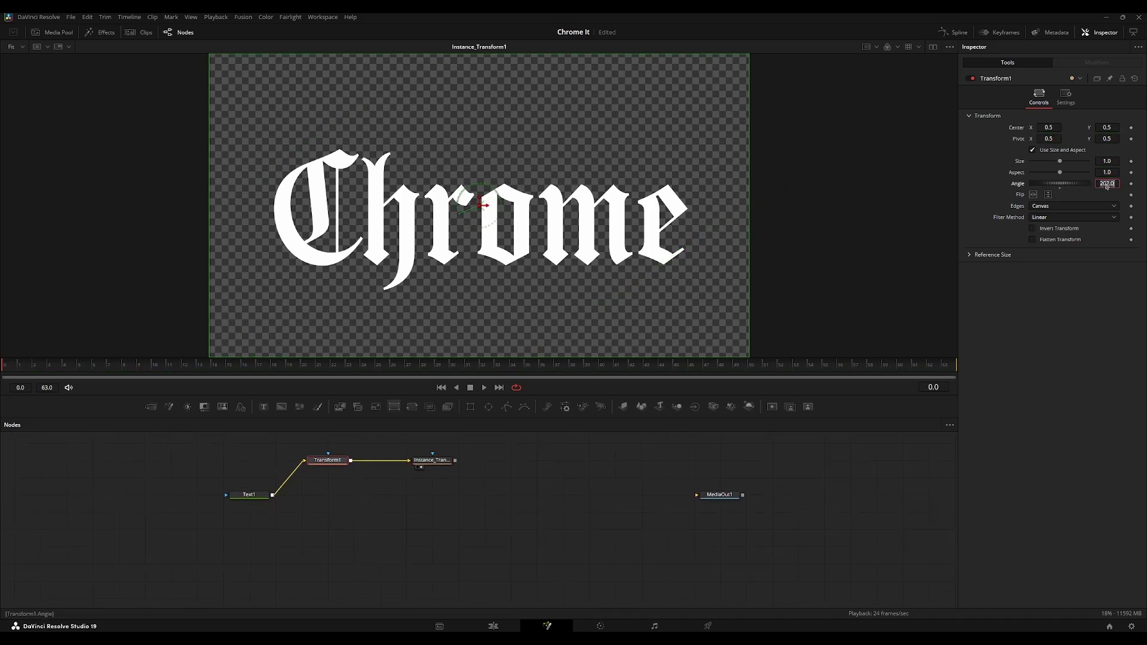
{"action": "type", "text": "35"}
{"action": "key", "text": "Return"}
{"action": "key", "text": "2"}
{"action": "left_click", "coordinate": [431, 460]}
{"action": "key", "text": "2"}
Step: Insert a Create Bump Map node between Transform1 and its instance, keeping the instance in the viewer
{"action": "left_click_drag", "start_coordinate": [406, 490], "coordinate": [364, 558]}
{"action": "left_click", "coordinate": [294, 528]}
{"action": "key", "text": "shift+space"}
{"action": "type", "text": "bump"}
{"action": "key", "text": "Return"}
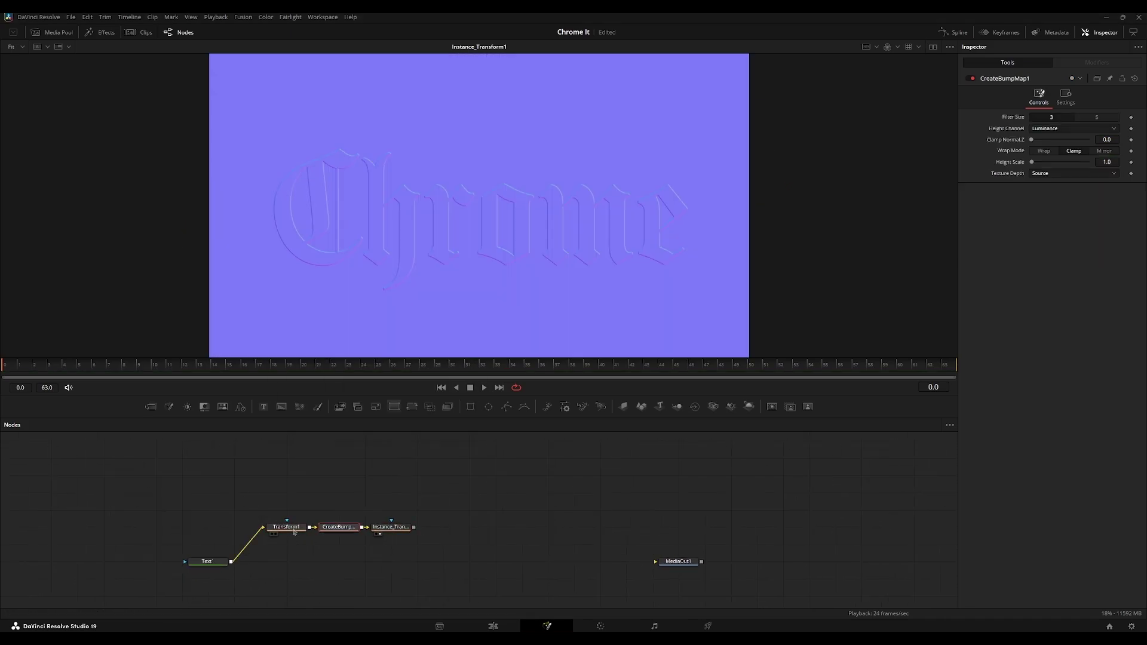
{"action": "key", "text": "2"}
{"action": "left_click", "coordinate": [393, 529]}
{"action": "key", "text": "2"}
Step: Set the bump map's height scale to 50, clamp normal Z to 1.0 and filter size to 5
{"action": "left_click", "coordinate": [351, 528]}
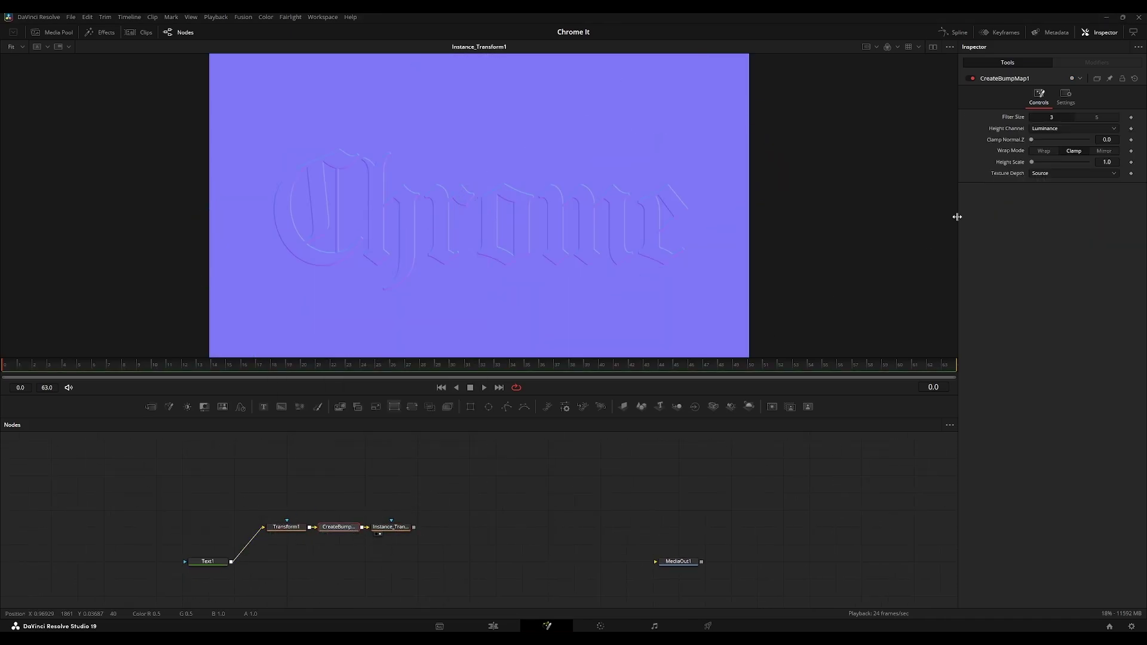
{"action": "left_click_drag", "start_coordinate": [1032, 161], "coordinate": [1109, 166]}
{"action": "left_click", "coordinate": [1104, 166]}
{"action": "type", "text": "50"}
{"action": "key", "text": "Return"}
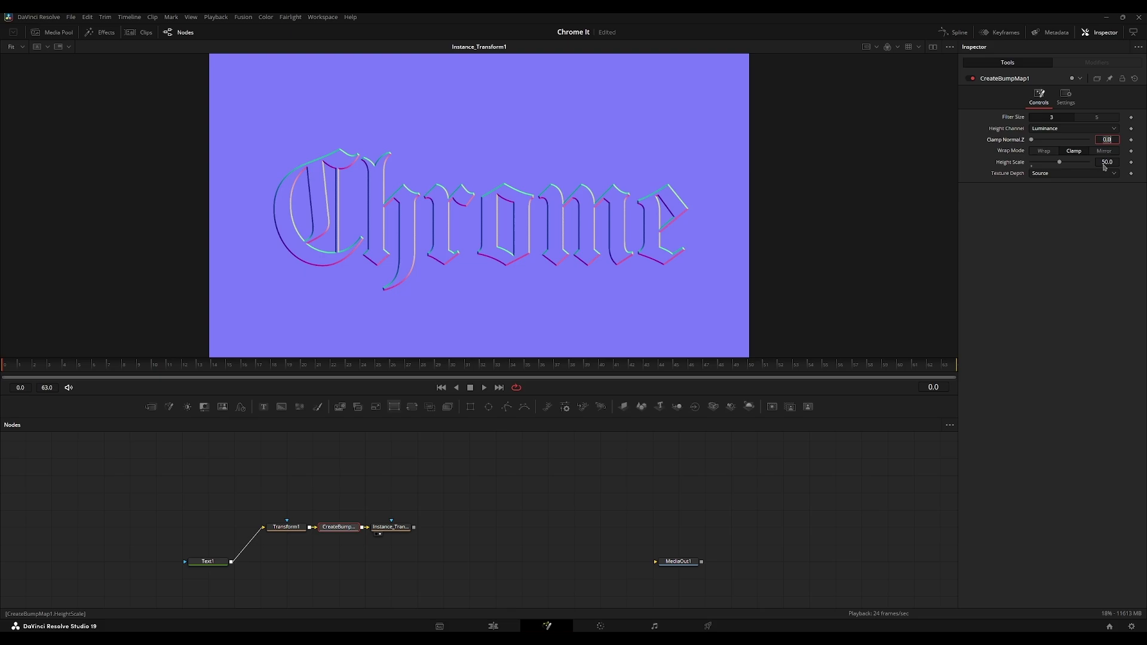
{"action": "left_click_drag", "start_coordinate": [1037, 141], "coordinate": [1088, 140]}
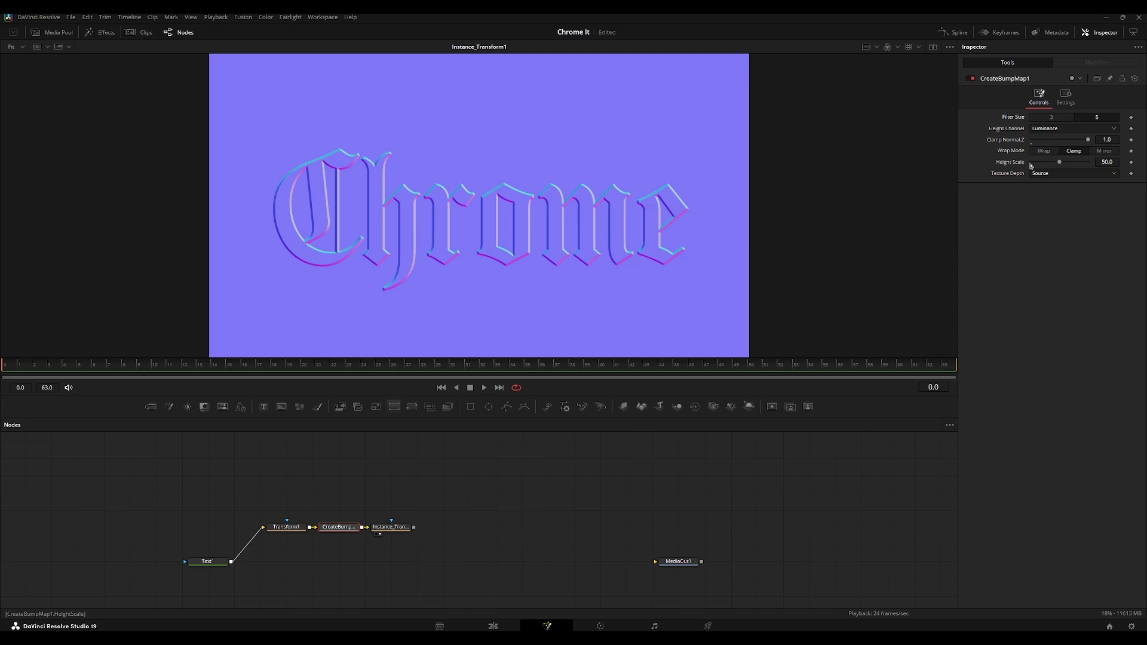
Step: Rotate Transform1 to test its effect on the bump map's shading, and return the angle to 35
{"action": "left_click", "coordinate": [286, 527]}
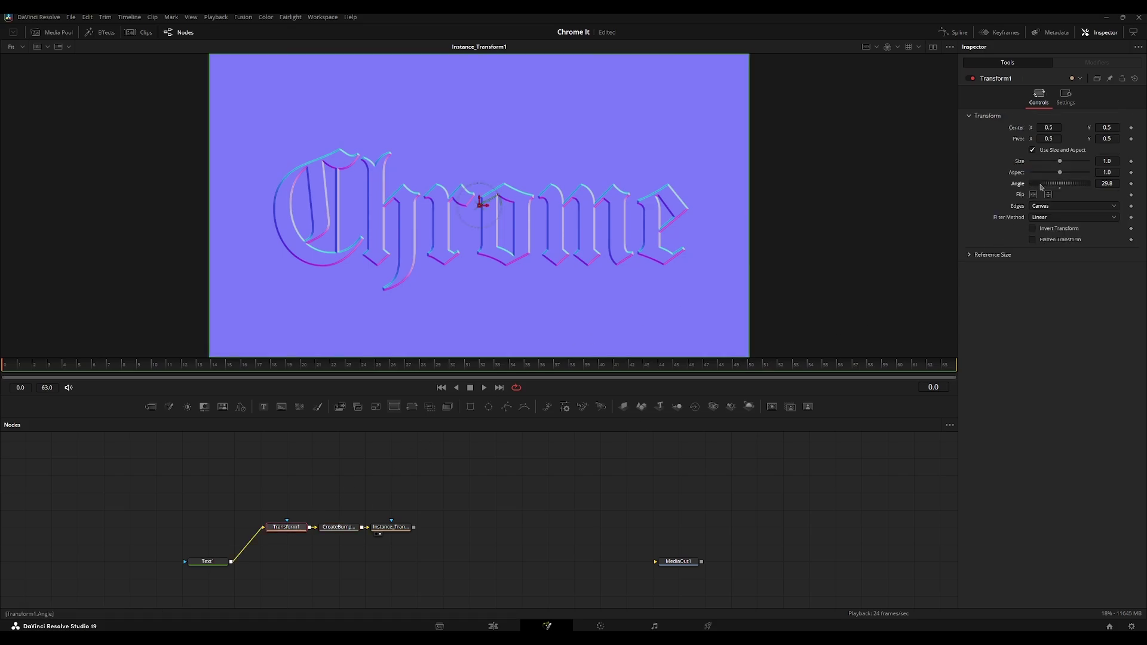
{"action": "left_click_drag", "start_coordinate": [1041, 187], "coordinate": [1120, 195]}
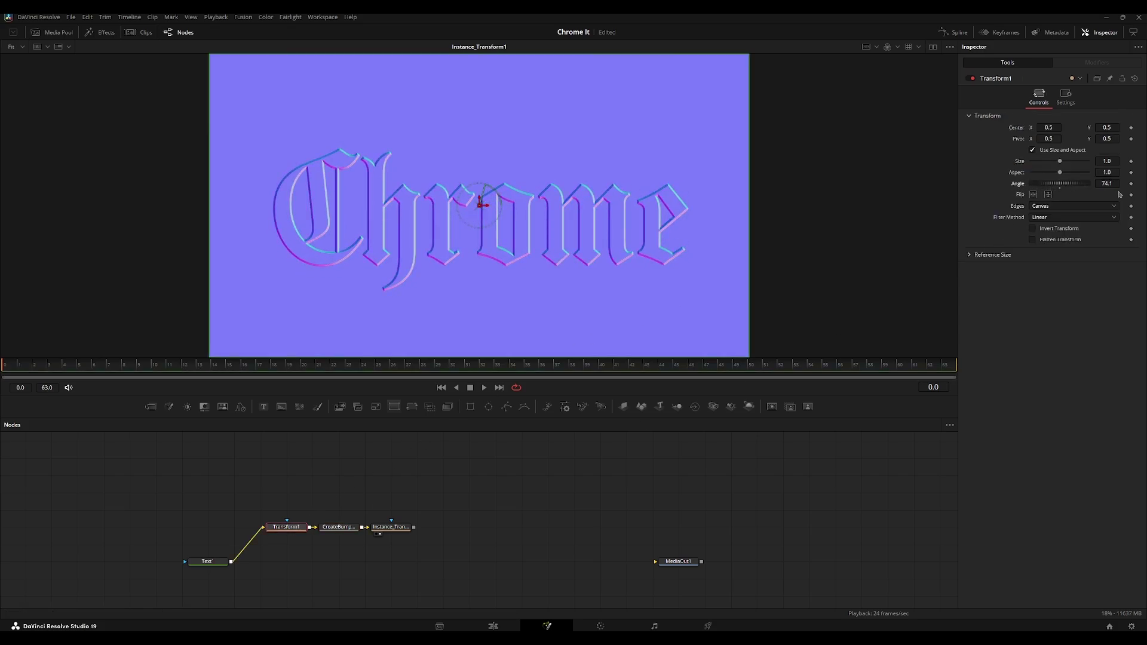
{"action": "double_click", "coordinate": [1108, 184]}
{"action": "type", "text": "0"}
{"action": "key", "text": "Return"}
Step: Insert an Erode/Dilate node between Text1 and Transform1 and show it in the viewer
{"action": "left_click_drag", "start_coordinate": [153, 590], "coordinate": [290, 553]}
{"action": "left_click_drag", "start_coordinate": [345, 524], "coordinate": [267, 541]}
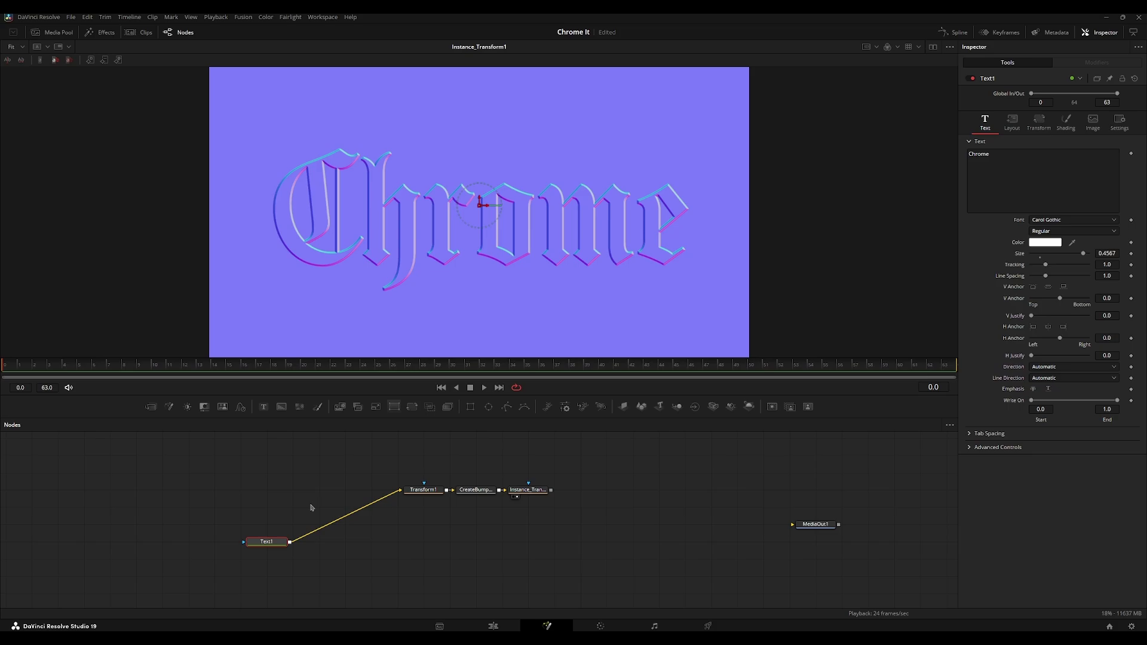
{"action": "key", "text": "shift+space"}
{"action": "type", "text": "erode"}
{"action": "key", "text": "Return"}
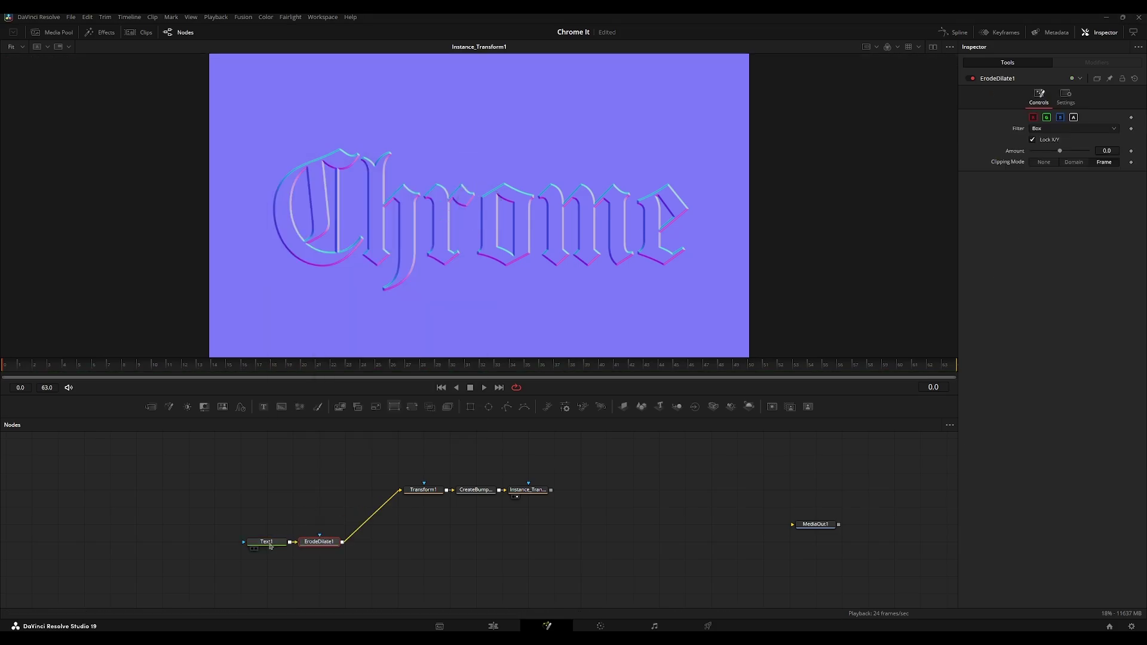
{"action": "key", "text": "1"}
{"action": "left_click_drag", "start_coordinate": [319, 542], "coordinate": [345, 508]}
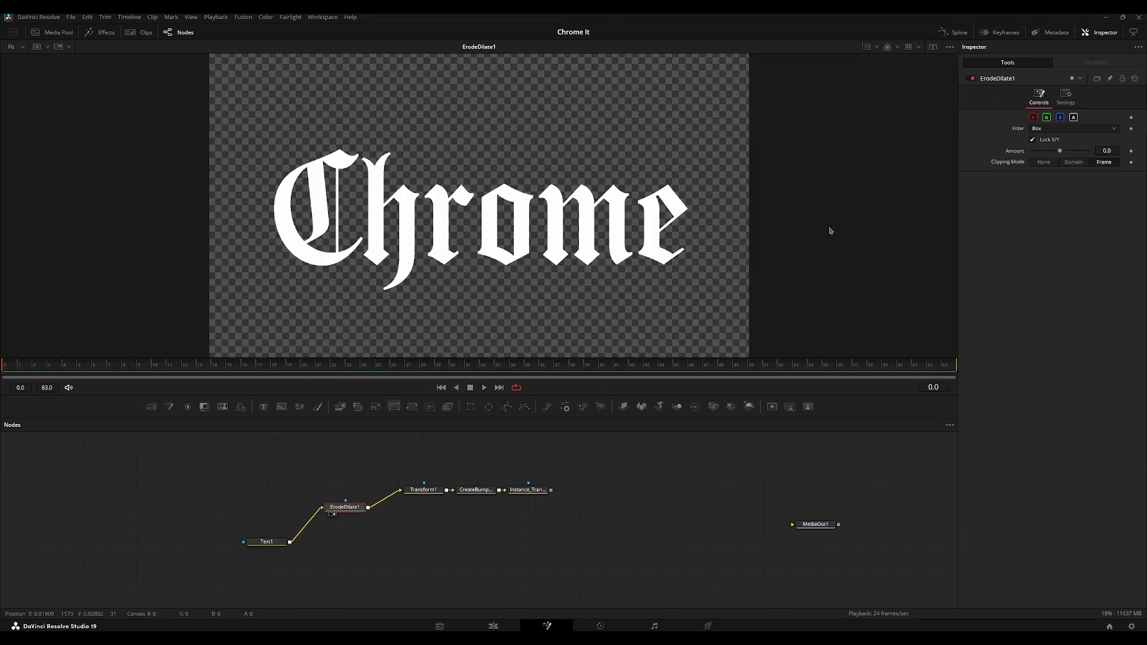
Step: Set the Erode/Dilate filter to Gaussian and its amount to -0.005
{"action": "left_click", "coordinate": [1079, 129]}
{"action": "left_click", "coordinate": [1056, 161]}
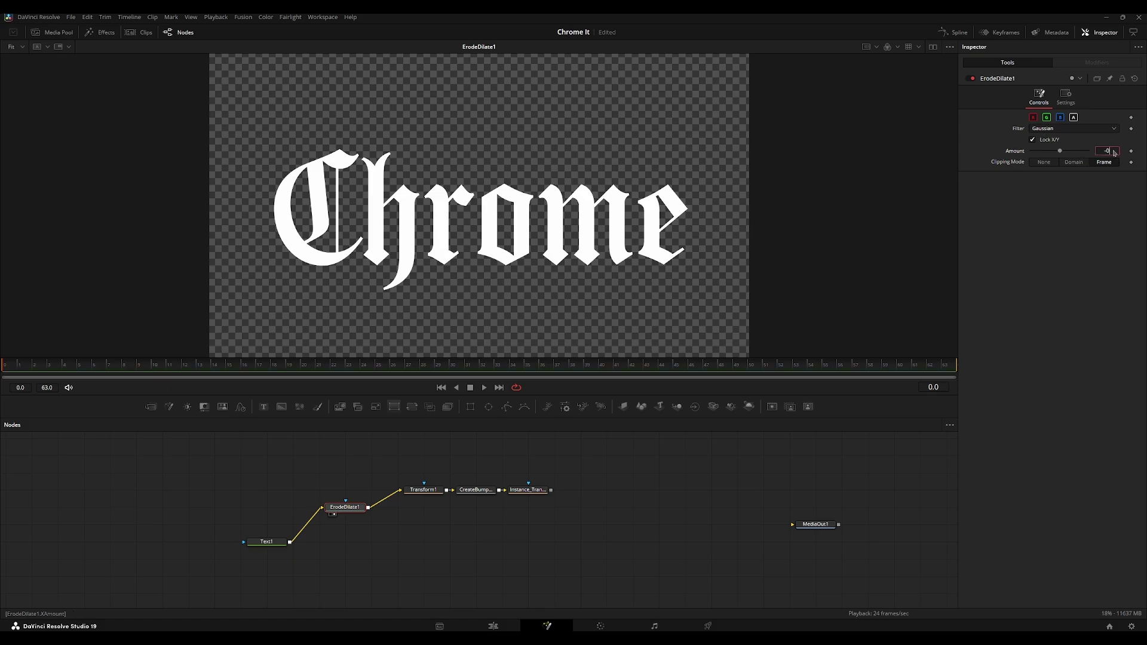
{"action": "left_click", "coordinate": [1114, 153]}
{"action": "type", "text": "-0.005"}
{"action": "key", "text": "Return"}
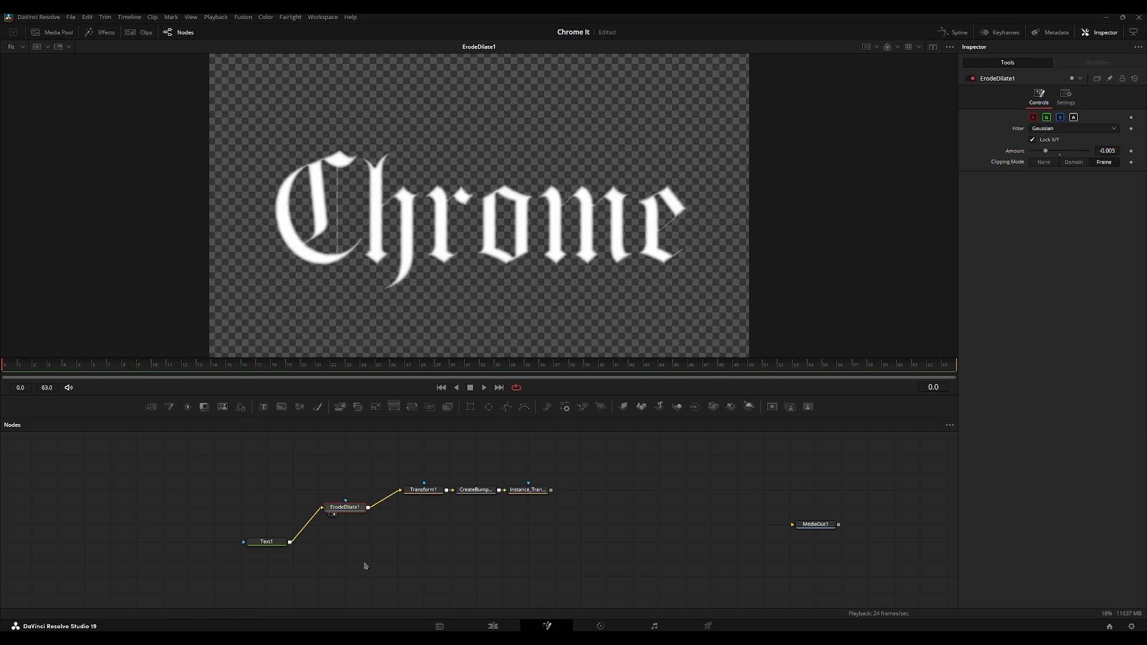
Step: Line up ErodeDilate1, Transform1, CreateBumpMap1 and the instanced transform in one compact row, with the instance in the viewer
{"action": "left_click_drag", "start_coordinate": [346, 508], "coordinate": [321, 490]}
{"action": "left_click", "coordinate": [527, 489]}
{"action": "key", "text": "1"}
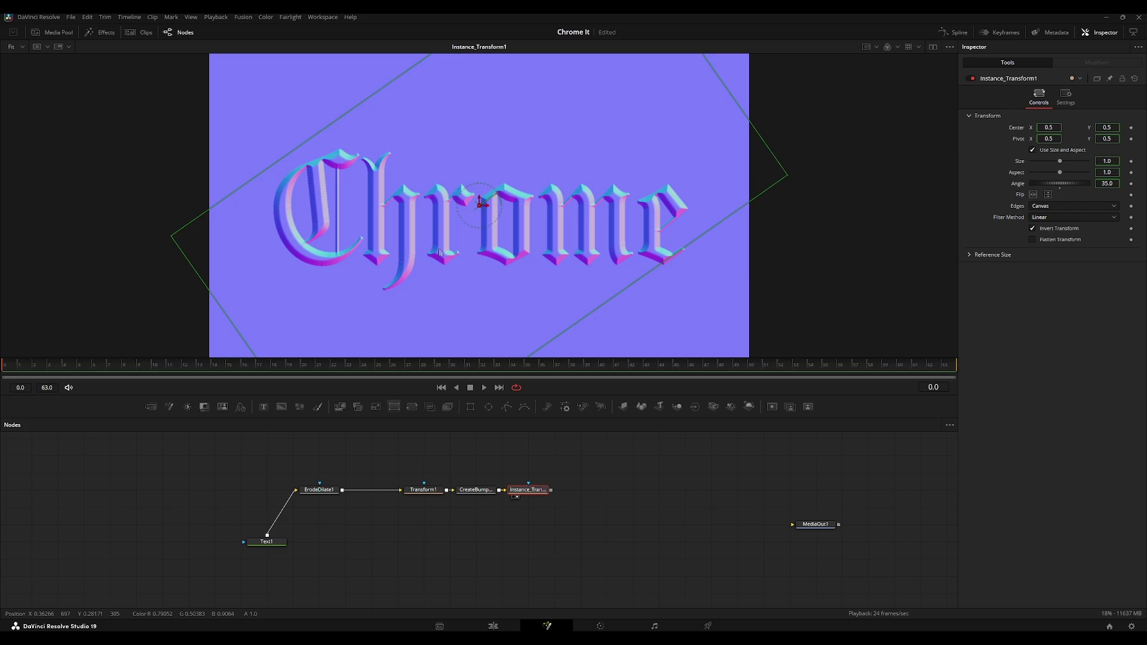
{"action": "left_click_drag", "start_coordinate": [414, 460], "coordinate": [540, 500]}
{"action": "left_click_drag", "start_coordinate": [529, 490], "coordinate": [477, 490]}
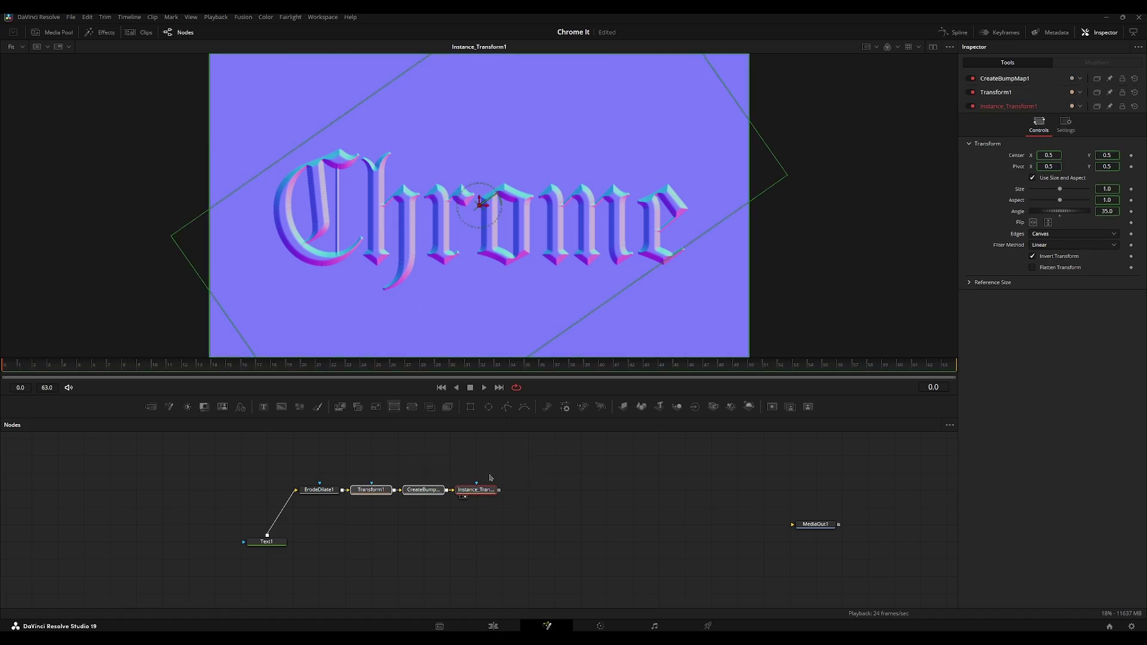
Step: Add a Blur node after the instanced transform and show it in the viewer
{"action": "left_click", "coordinate": [531, 490]}
{"action": "left_click", "coordinate": [479, 495]}
{"action": "scroll", "coordinate": [303, 219], "scroll_direction": "up", "scroll_amount": 5}
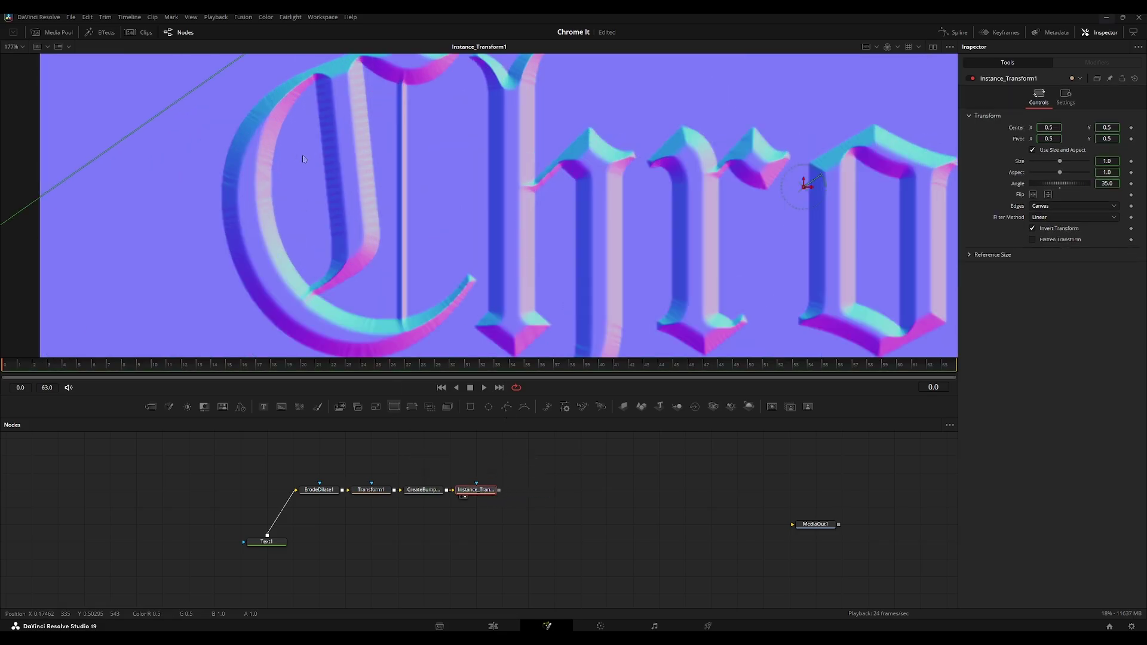
{"action": "key", "text": "ctrl+f"}
{"action": "key", "text": "shift+space"}
{"action": "type", "text": "bl"}
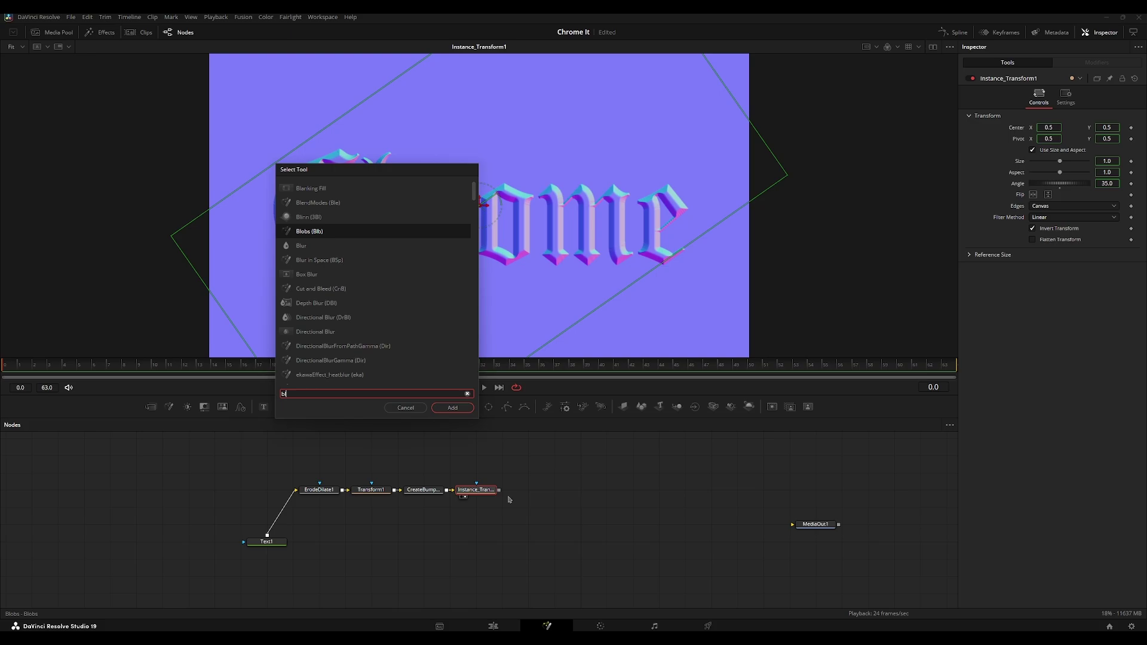
{"action": "type", "text": "ur"}
{"action": "key", "text": "Return"}
{"action": "key", "text": "2"}
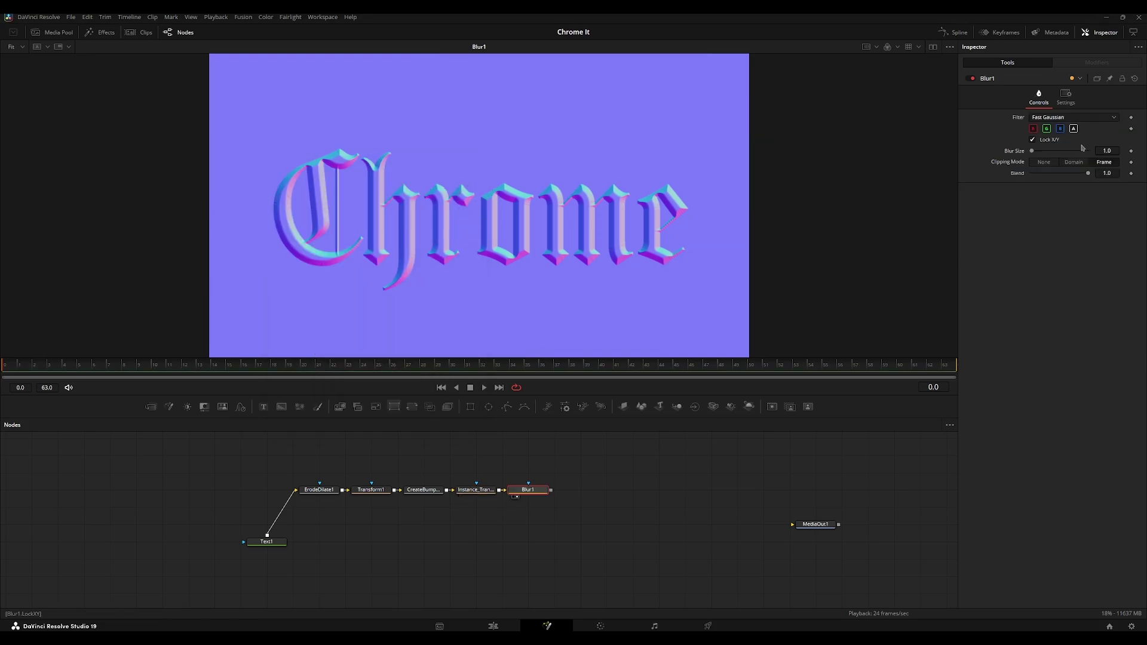
Step: Set the Blur filter to Gaussian and the blur size to 2.5
{"action": "left_click", "coordinate": [1063, 118]}
{"action": "left_click", "coordinate": [1055, 158]}
{"action": "key", "text": "Tab"}
{"action": "key", "text": "Return"}
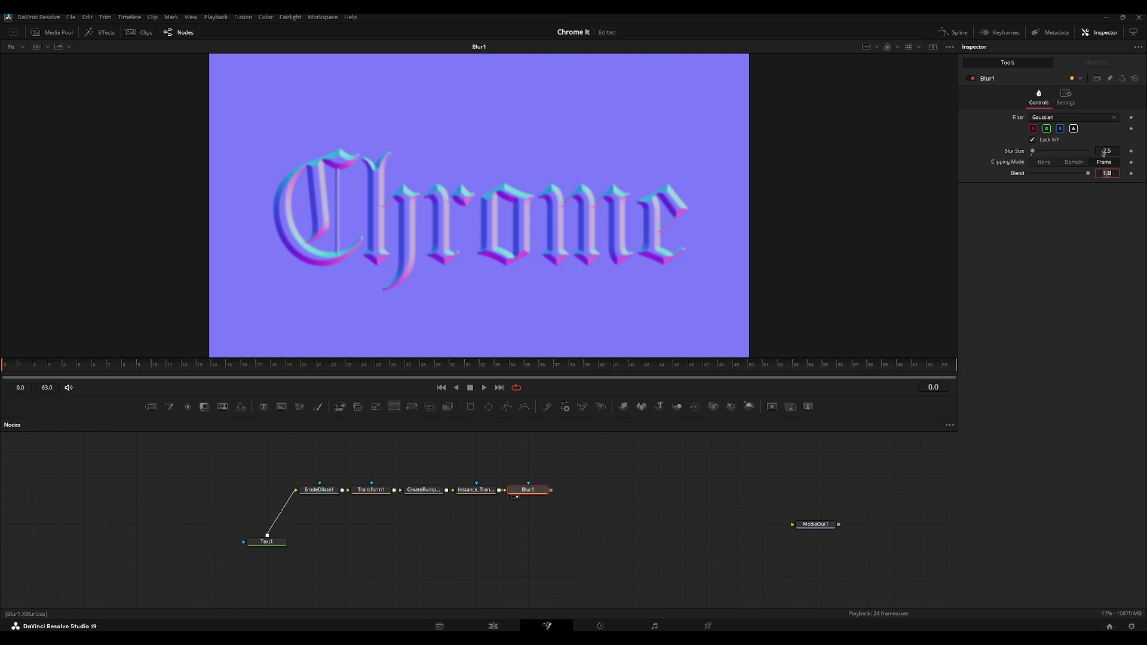
Step: Add a Shader node below the end of the node chain, leaving it unconnected
{"action": "left_click", "coordinate": [635, 493]}
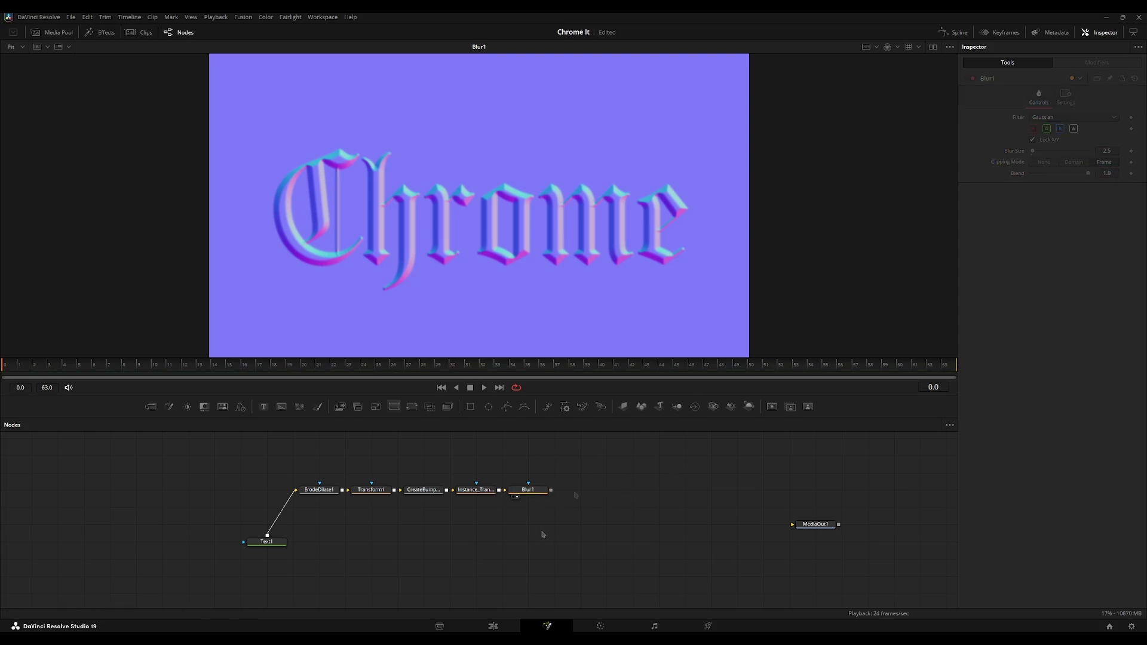
{"action": "key", "text": "shift+space"}
{"action": "type", "text": "sah"}
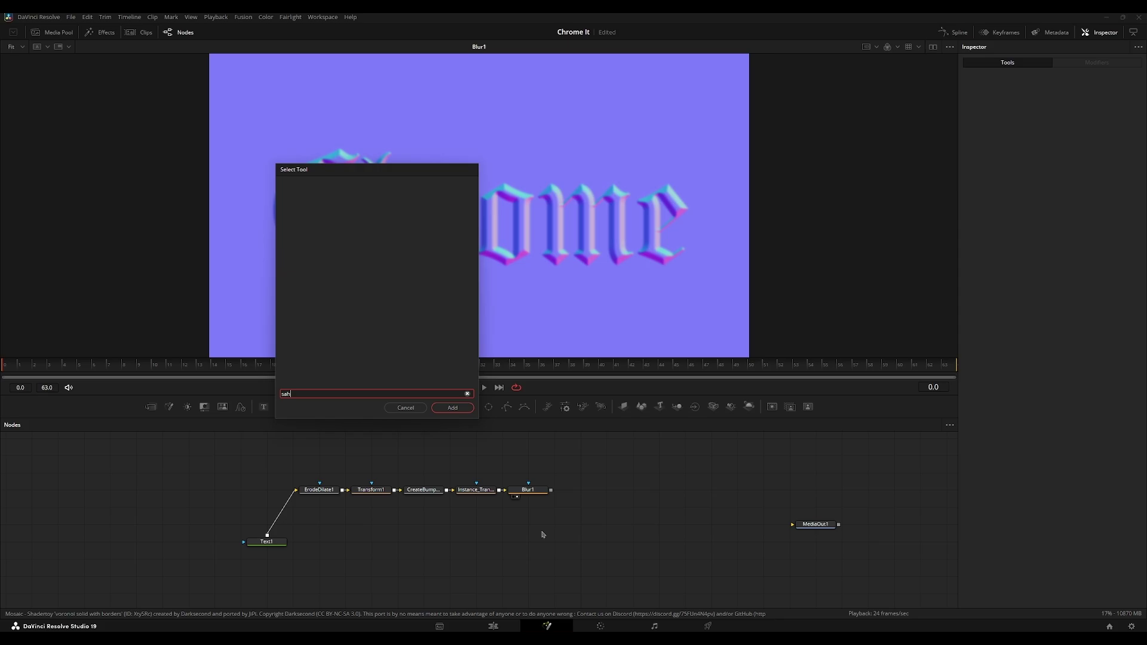
{"action": "key", "text": "BackSpace"}
{"action": "key", "text": "BackSpace"}
{"action": "type", "text": "had"}
{"action": "key", "text": "Return"}
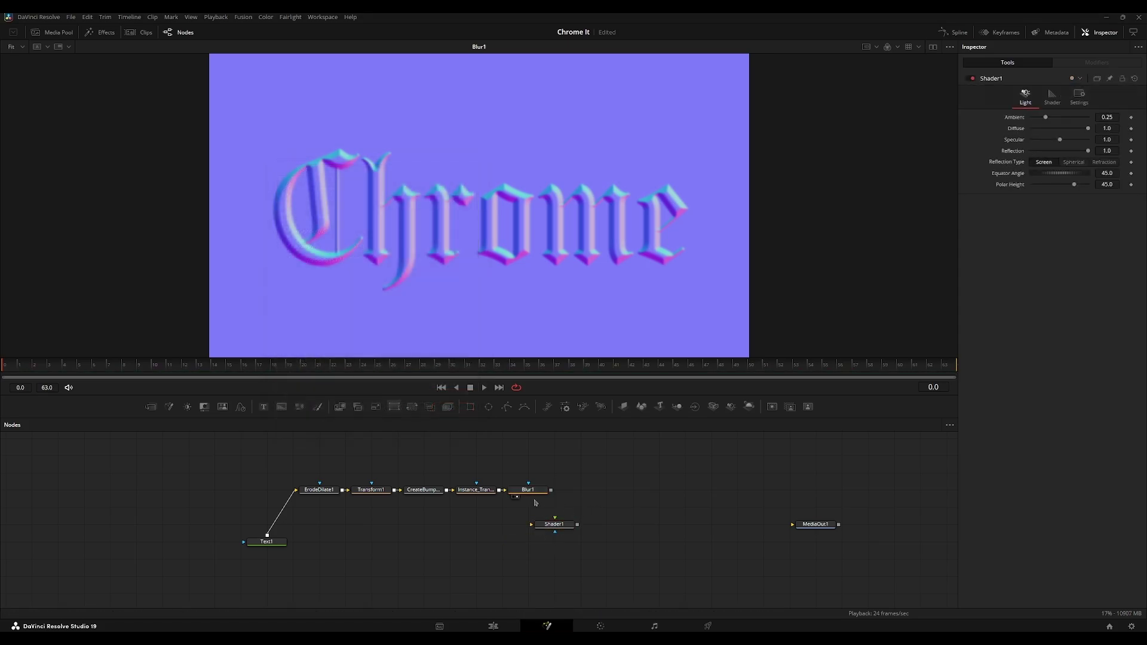
Step: Examine the red, green and blue channels of Blur1 one at a time, and return the viewer to full color
{"action": "left_click", "coordinate": [537, 493]}
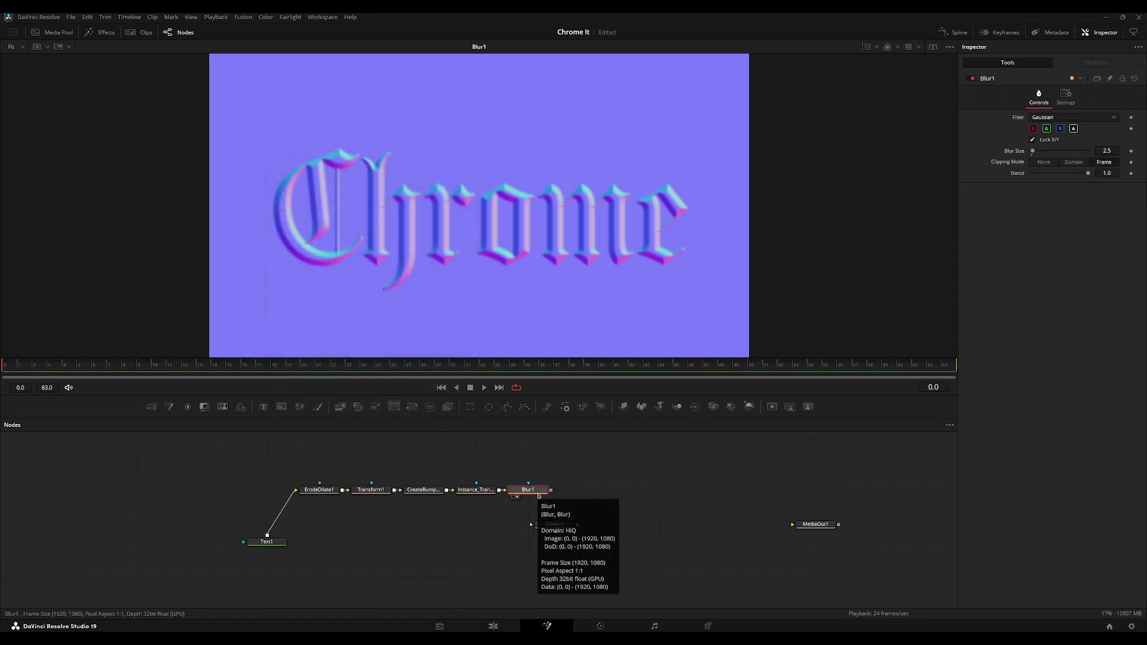
{"action": "left_click", "coordinate": [556, 530]}
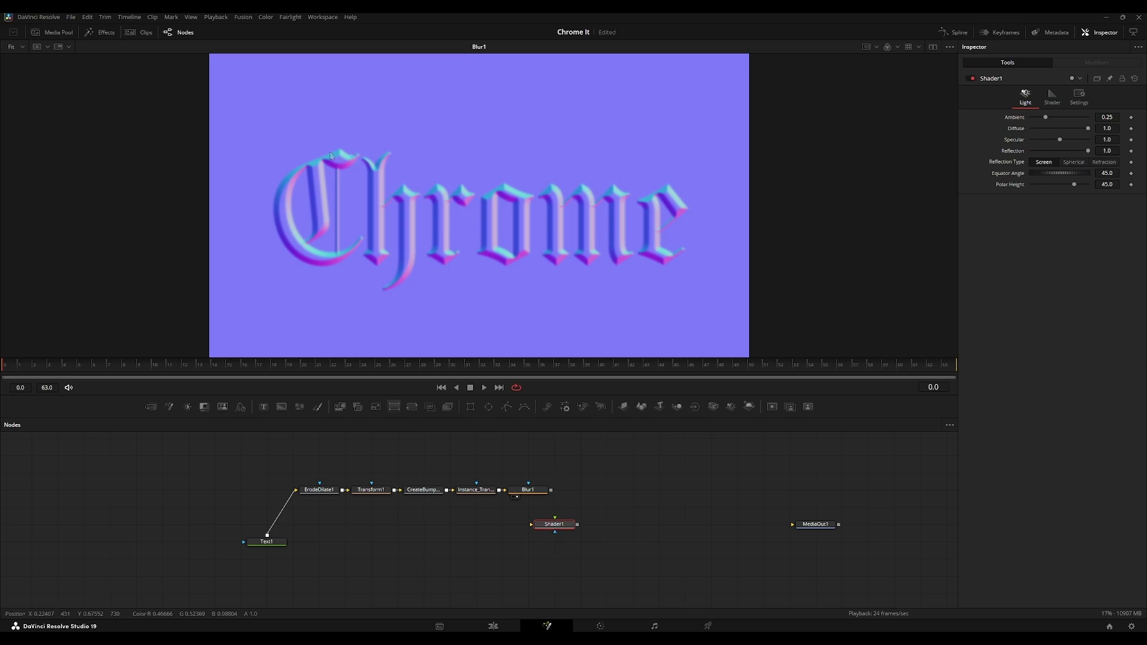
{"action": "left_click", "coordinate": [528, 491]}
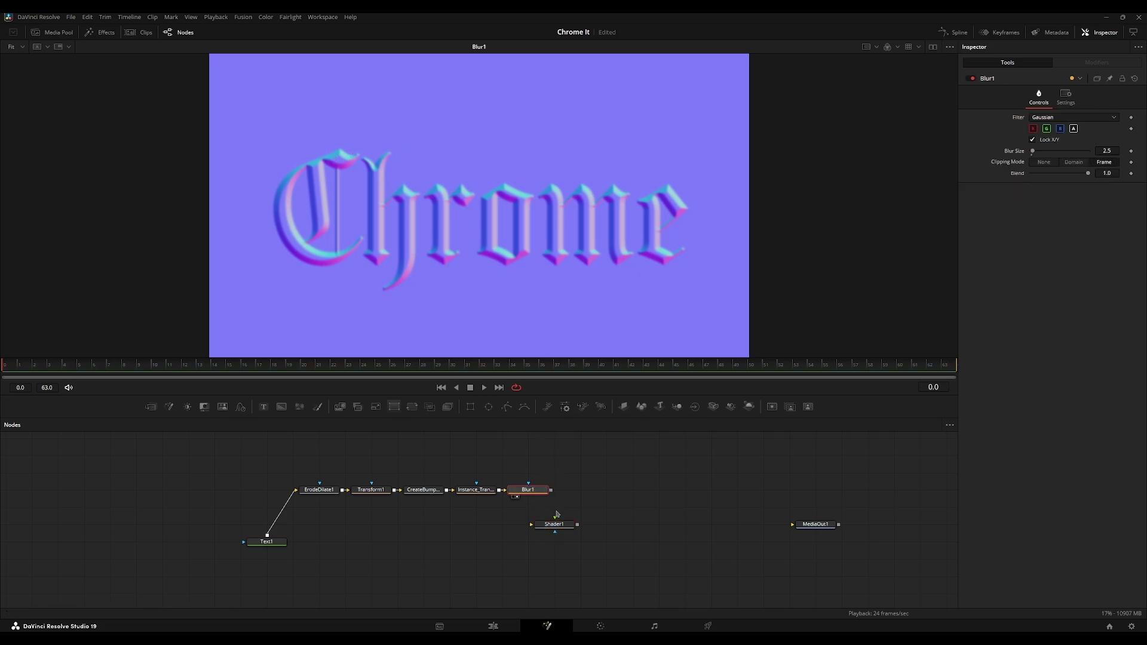
{"action": "left_click", "coordinate": [560, 529]}
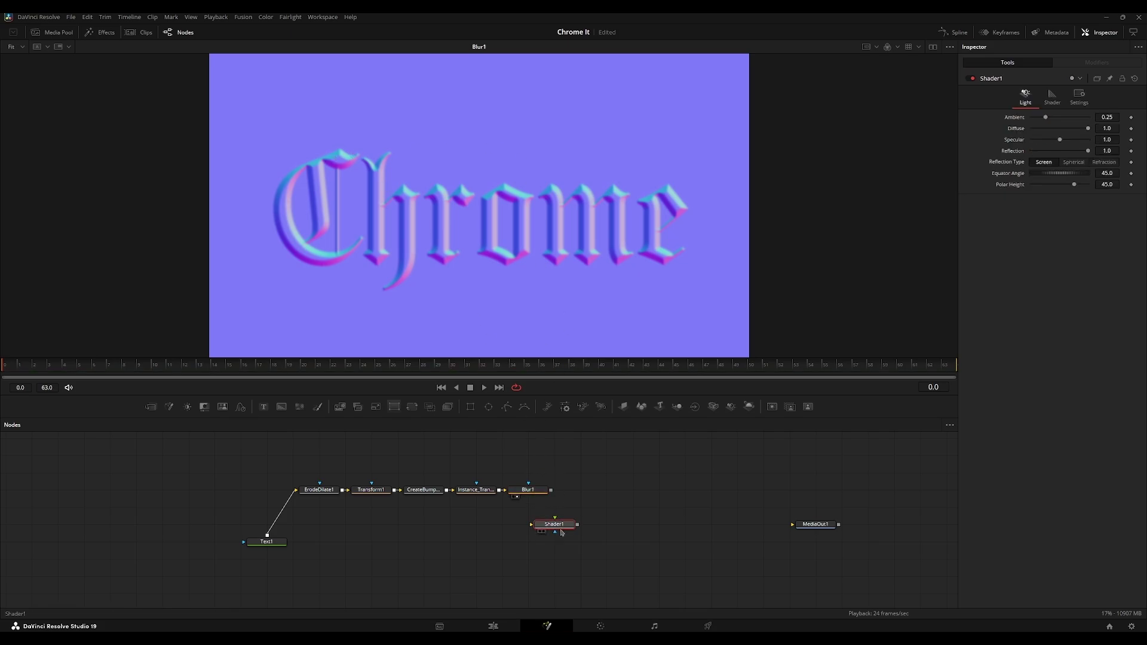
{"action": "left_click", "coordinate": [528, 490]}
{"action": "key", "text": "r"}
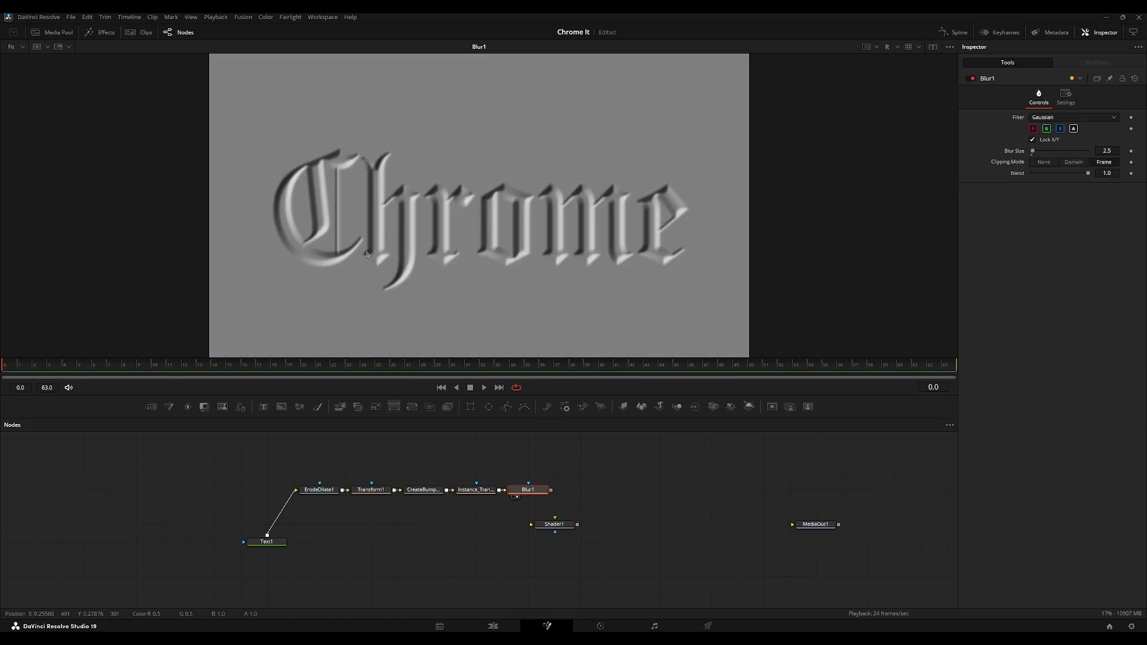
{"action": "key", "text": "g"}
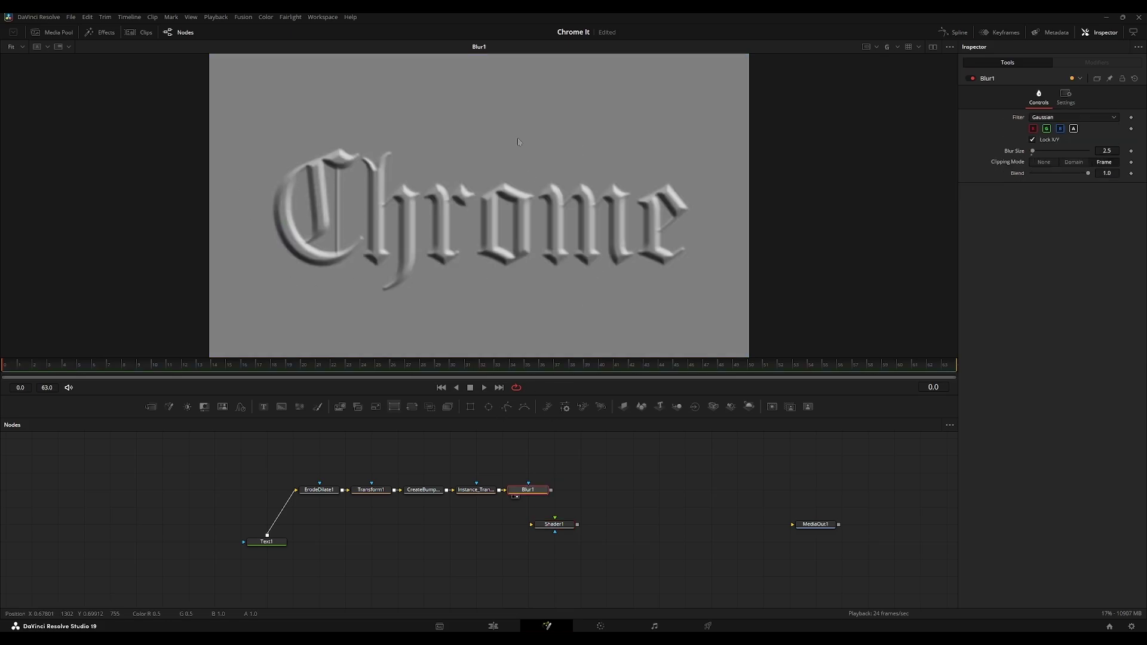
{"action": "key", "text": "b"}
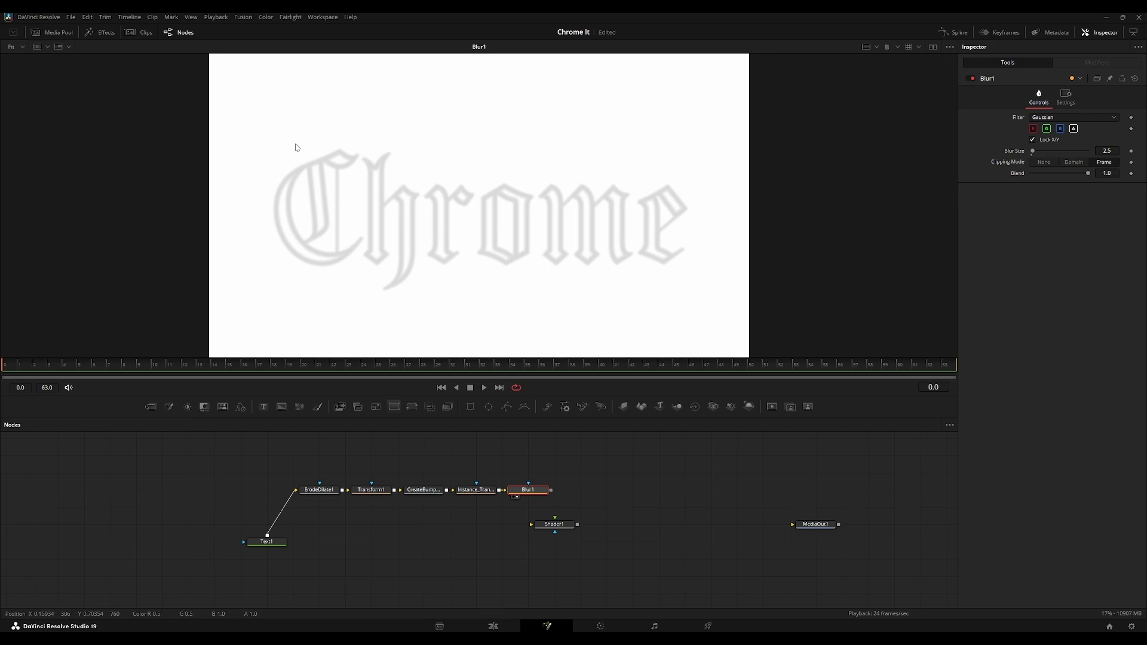
{"action": "key", "text": "c"}
Step: Add a Channel Booleans node after Blur1
{"action": "key", "text": "shift+space"}
{"action": "type", "text": "bol"}
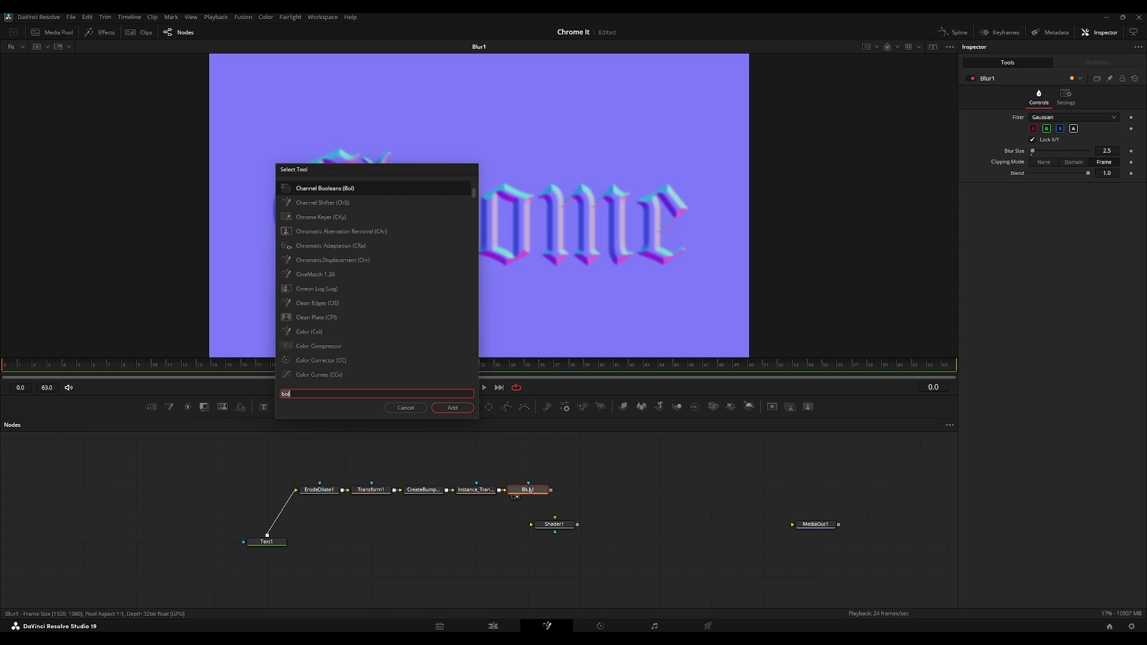
{"action": "key", "text": "Return"}
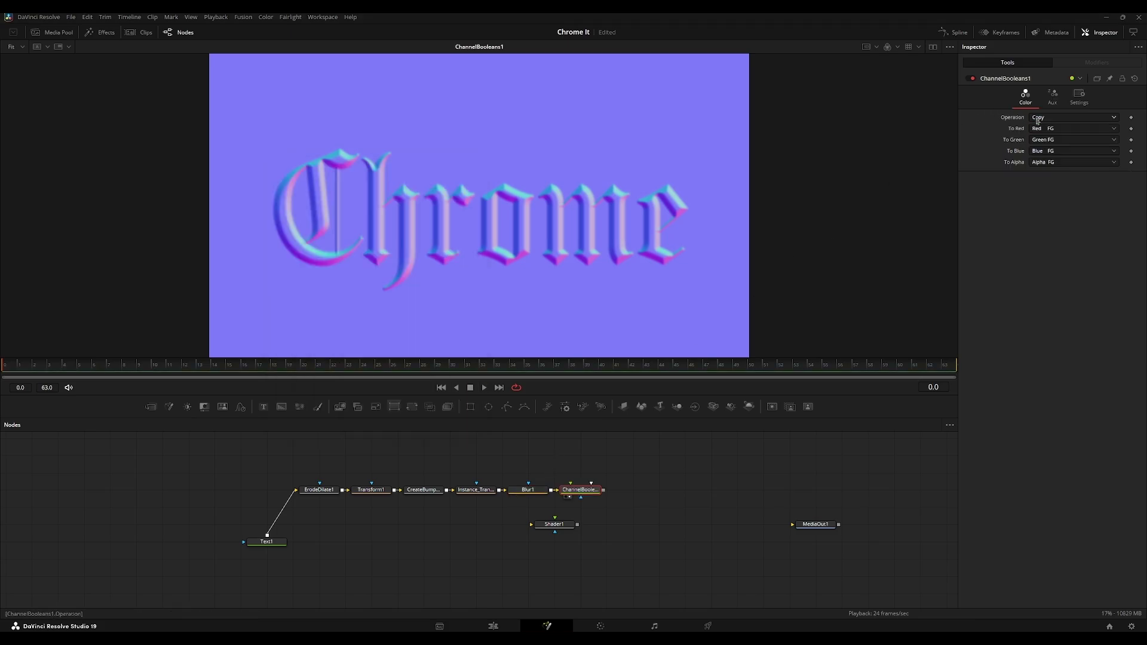
Step: Set the Channel Booleans To Red, To Green and To Blue channels to Black
{"action": "left_click", "coordinate": [1039, 129]}
{"action": "type", "text": "bla"}
{"action": "key", "text": "Return"}
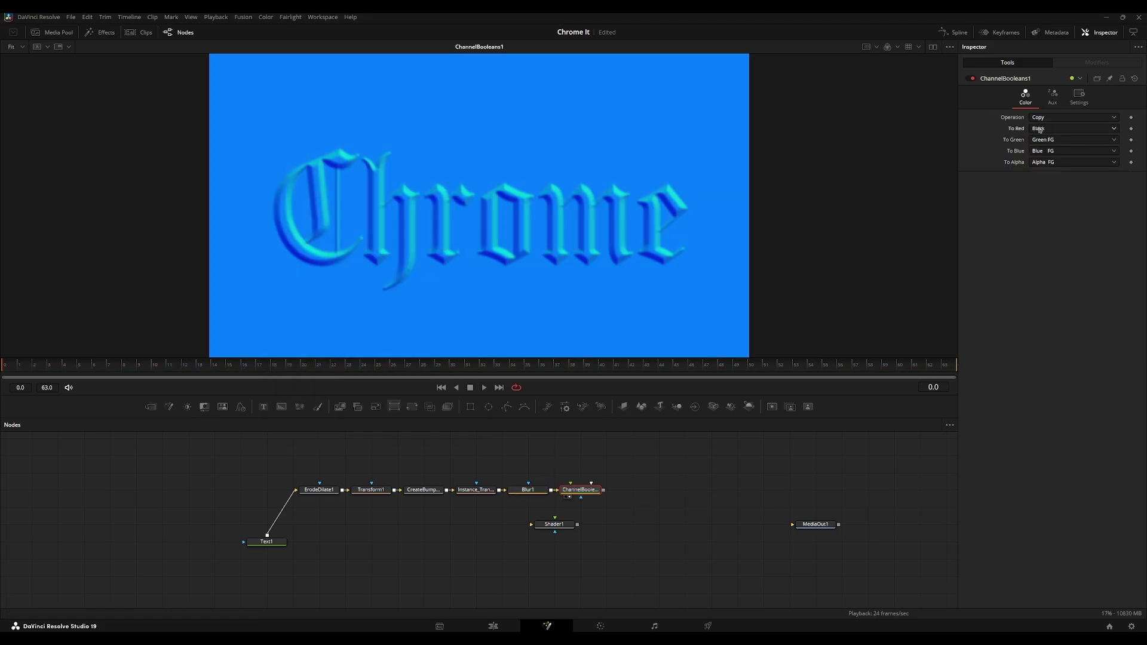
{"action": "left_click", "coordinate": [1043, 130]}
{"action": "left_click", "coordinate": [1049, 130]}
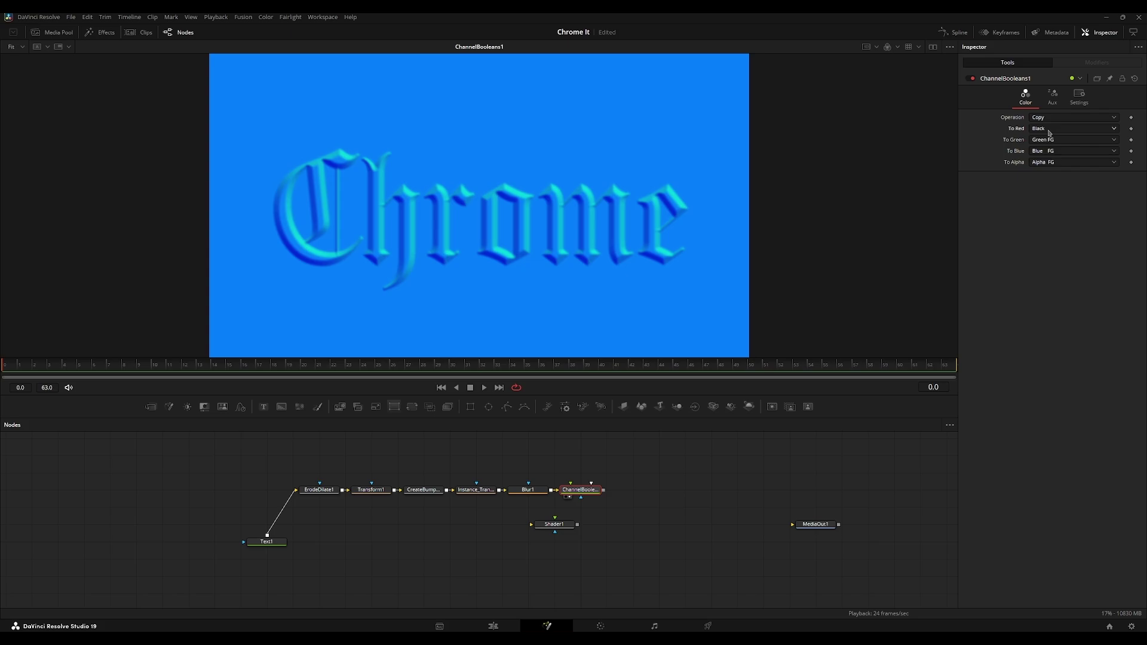
{"action": "left_click", "coordinate": [1042, 140]}
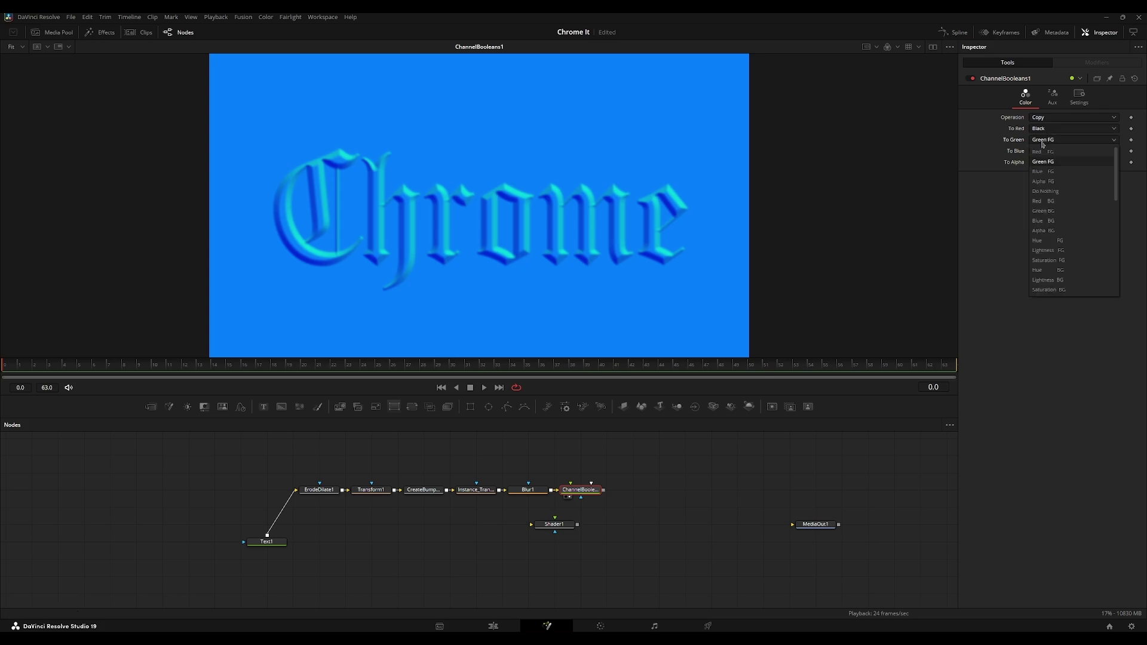
{"action": "left_click", "coordinate": [1042, 289]}
{"action": "left_click", "coordinate": [1042, 152]}
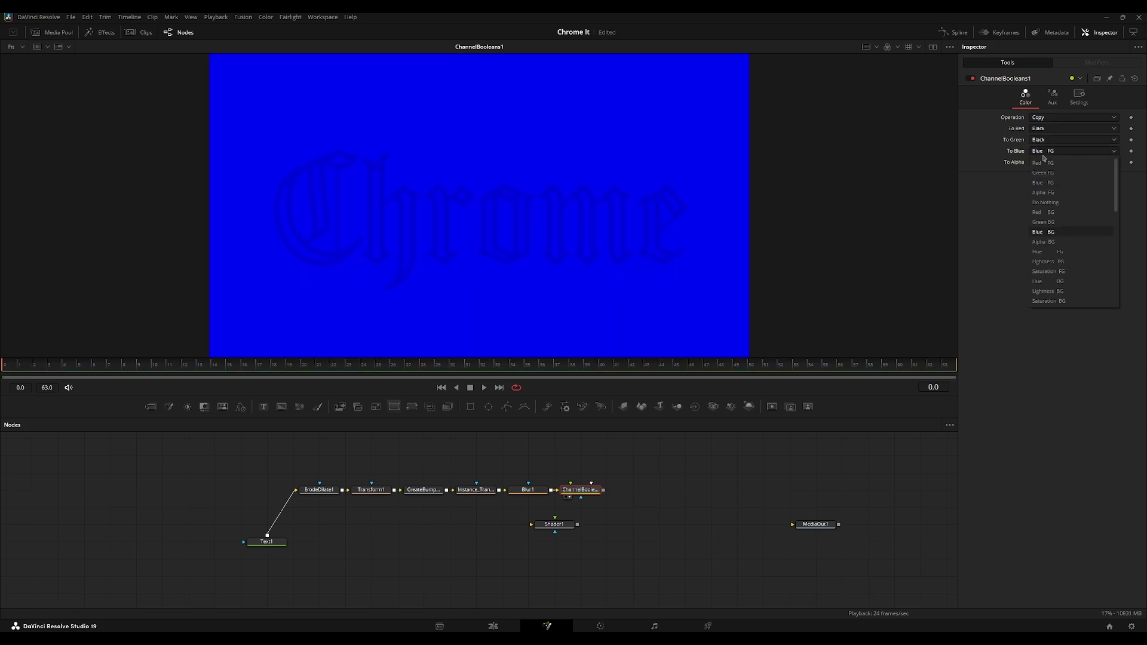
{"action": "left_click", "coordinate": [1043, 301]}
Step: Enable the extra channels and map X Normal to Red FG, Y Normal to Green FG and Z Normal to Blue FG
{"action": "left_click", "coordinate": [1053, 95]}
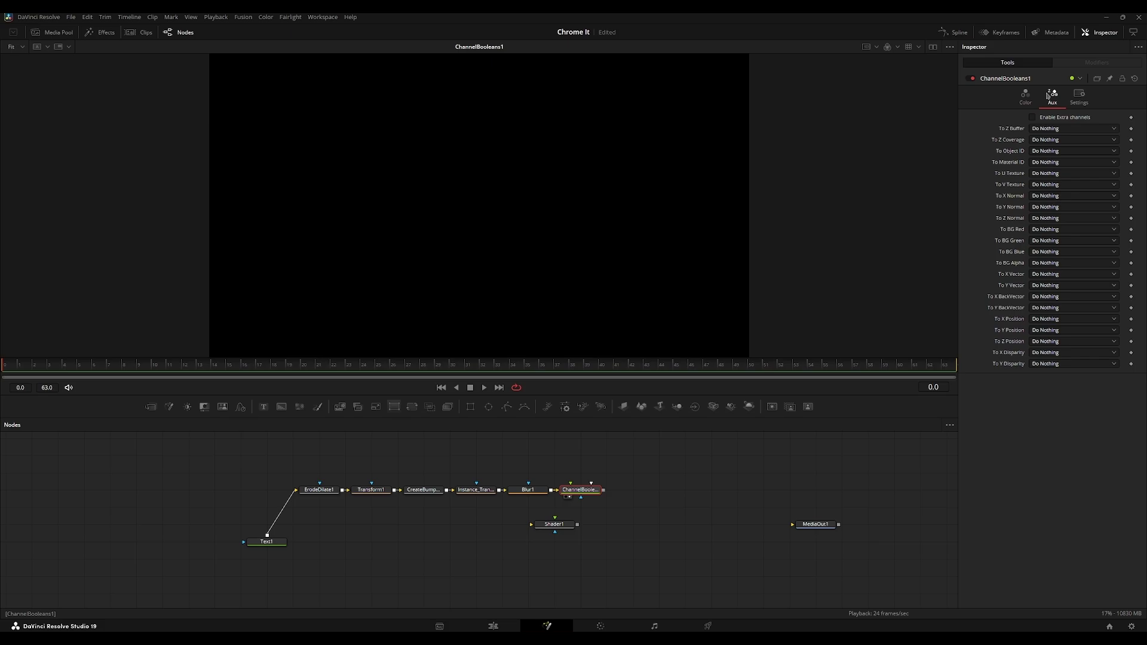
{"action": "left_click", "coordinate": [1040, 196]}
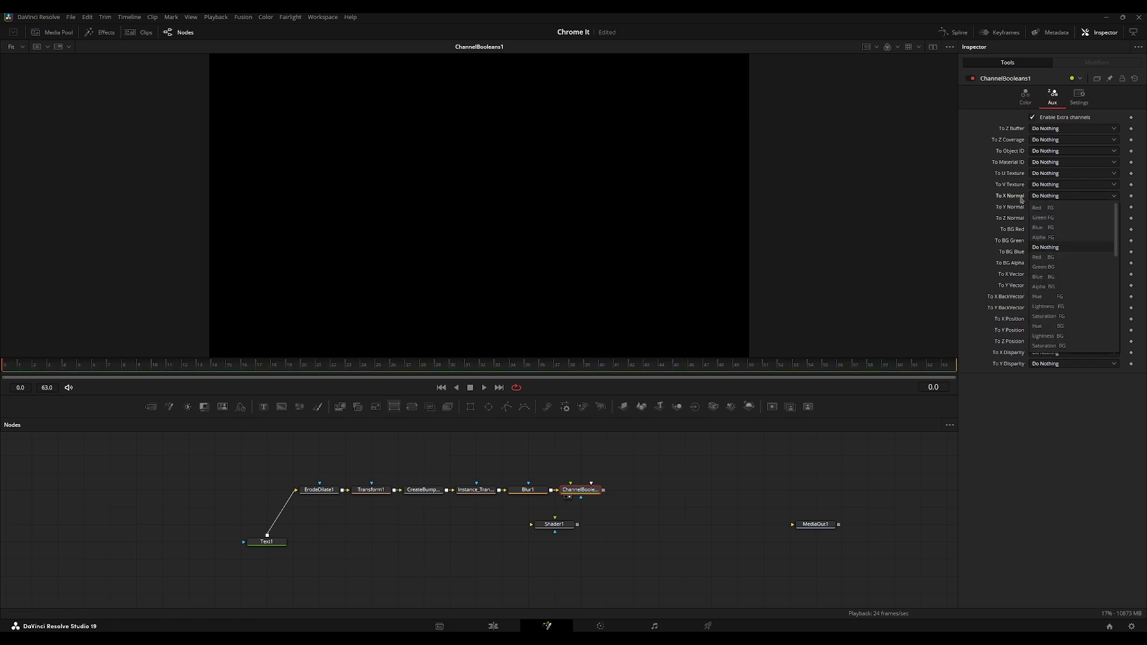
{"action": "left_click", "coordinate": [1039, 207]}
{"action": "left_click", "coordinate": [1052, 207]}
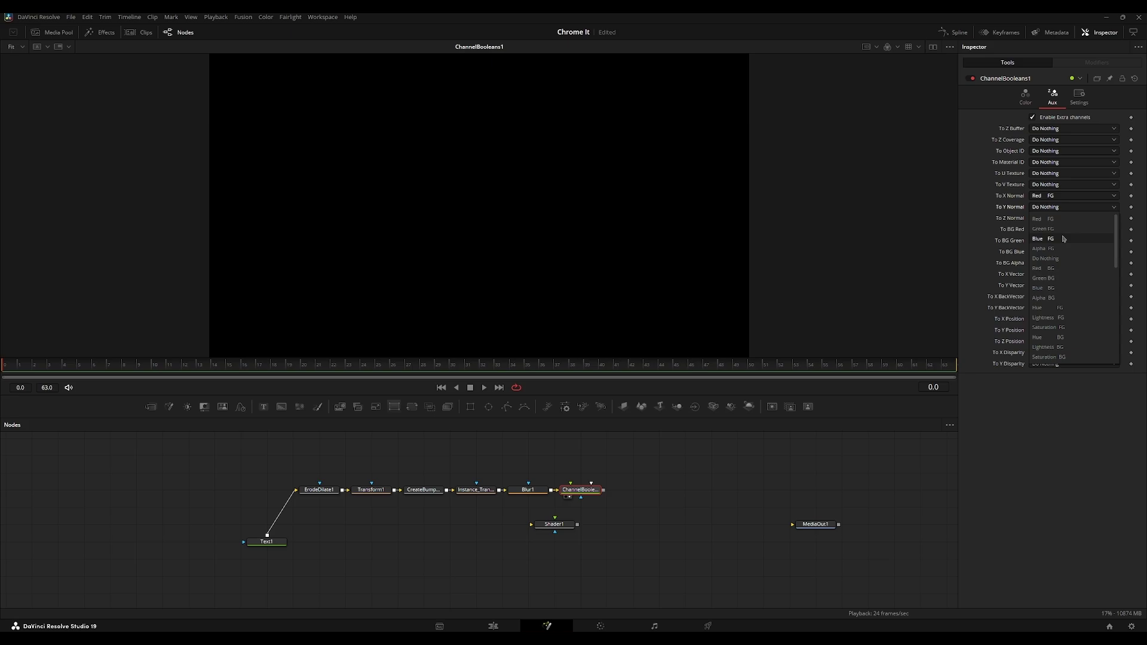
{"action": "left_click", "coordinate": [1043, 229]}
{"action": "left_click", "coordinate": [1048, 218]}
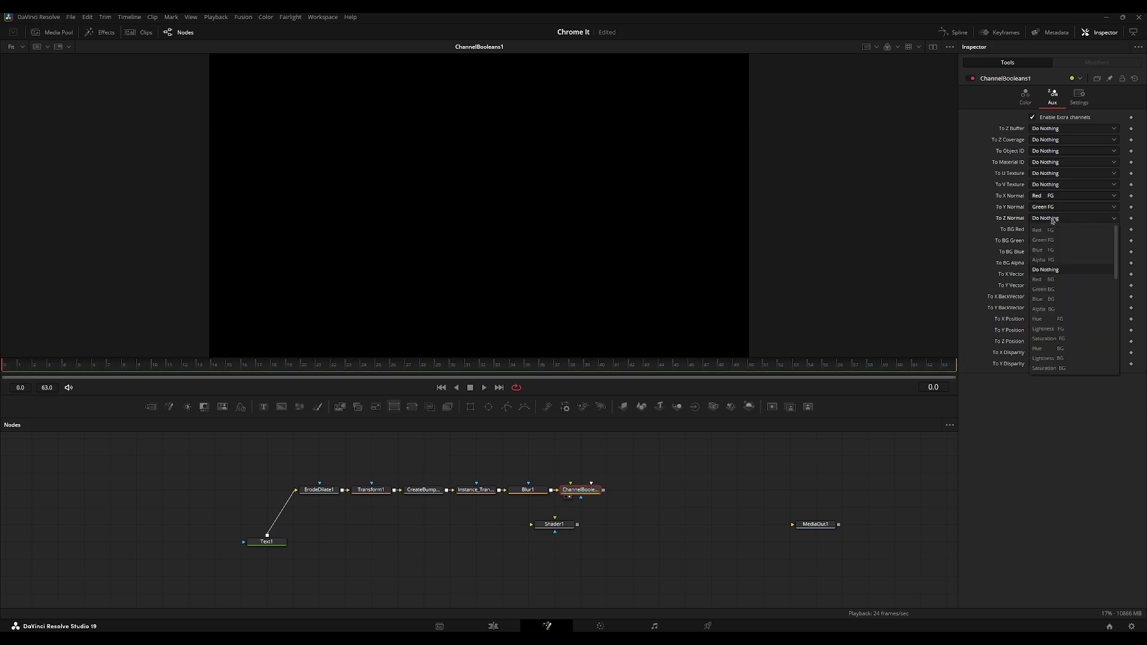
{"action": "left_click", "coordinate": [1051, 251]}
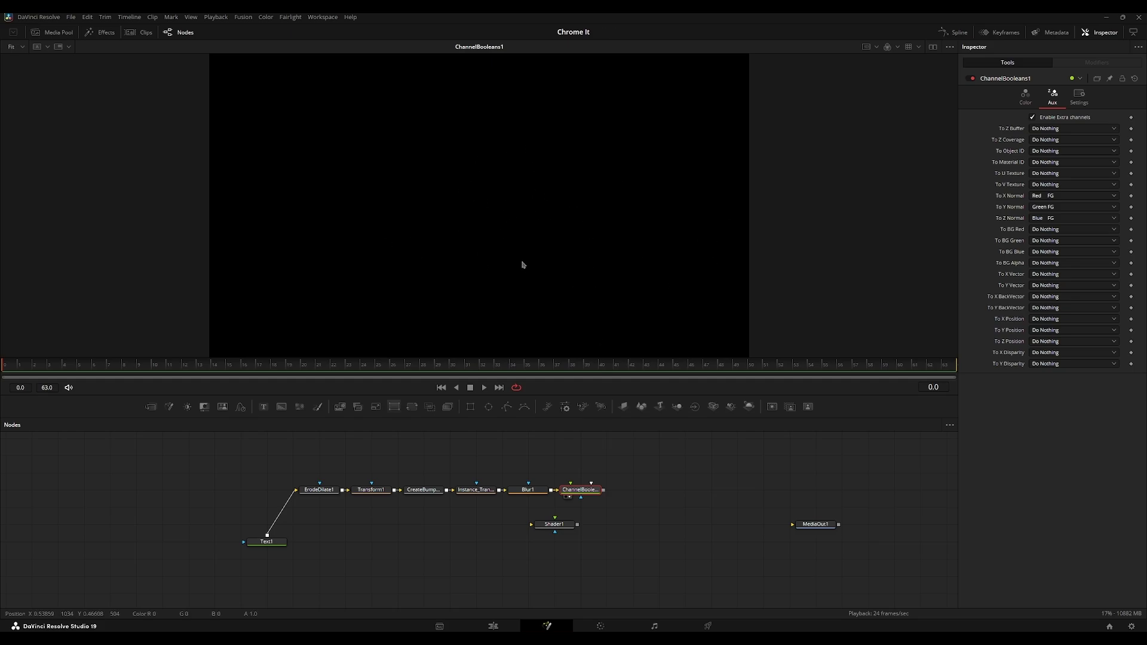
Step: Examine the X, Y and Z normal channels of ChannelBooleans1 in the viewer, and return to the color view
{"action": "left_click", "coordinate": [897, 47]}
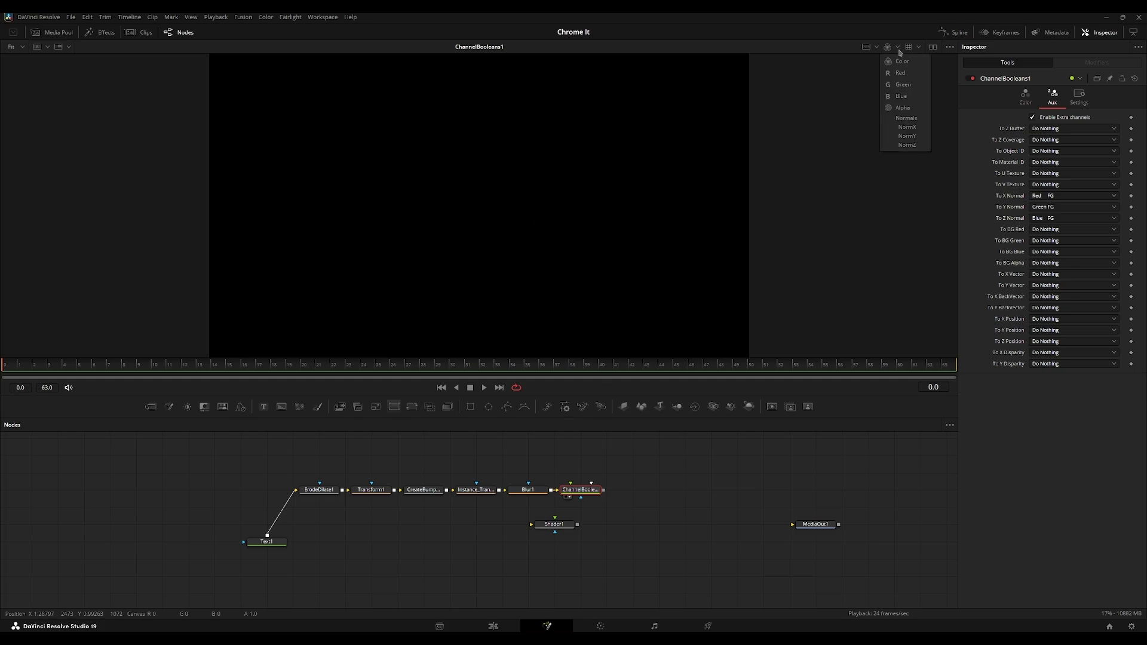
{"action": "left_click", "coordinate": [906, 137]}
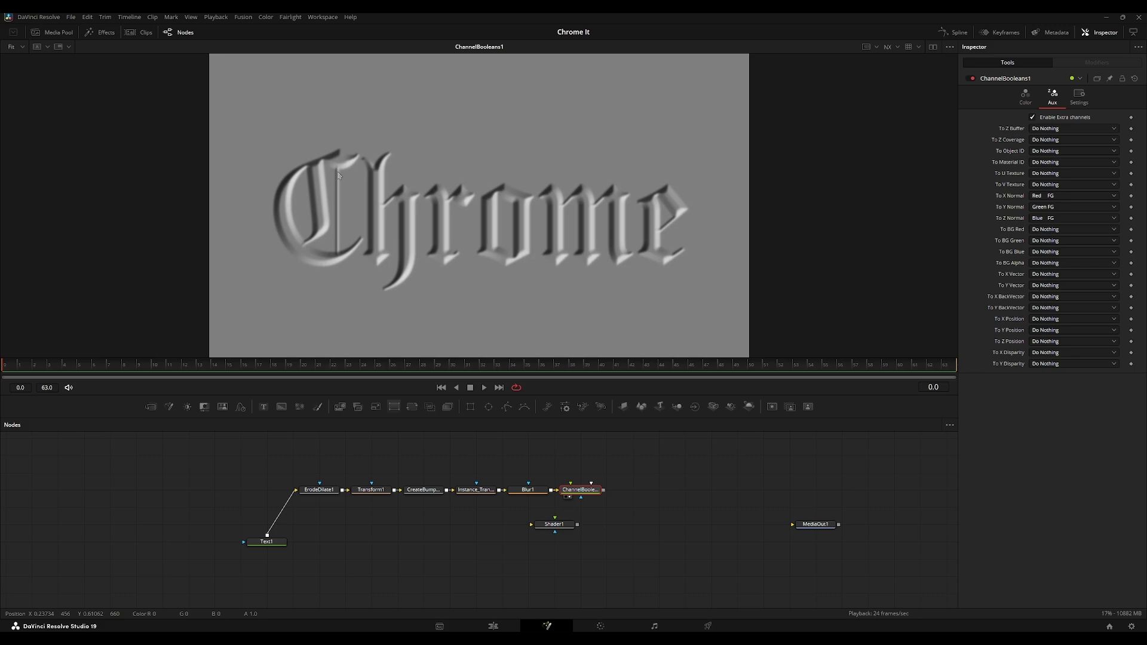
{"action": "left_click", "coordinate": [898, 47]}
{"action": "left_click", "coordinate": [906, 146]}
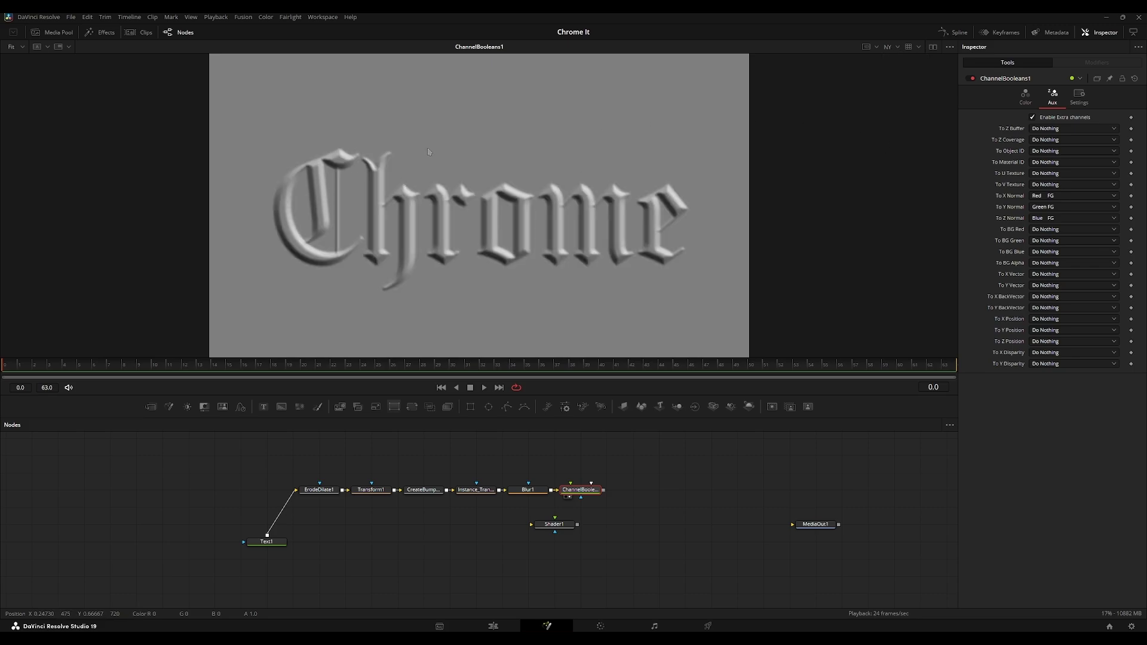
{"action": "left_click", "coordinate": [897, 47]}
{"action": "left_click", "coordinate": [906, 148]}
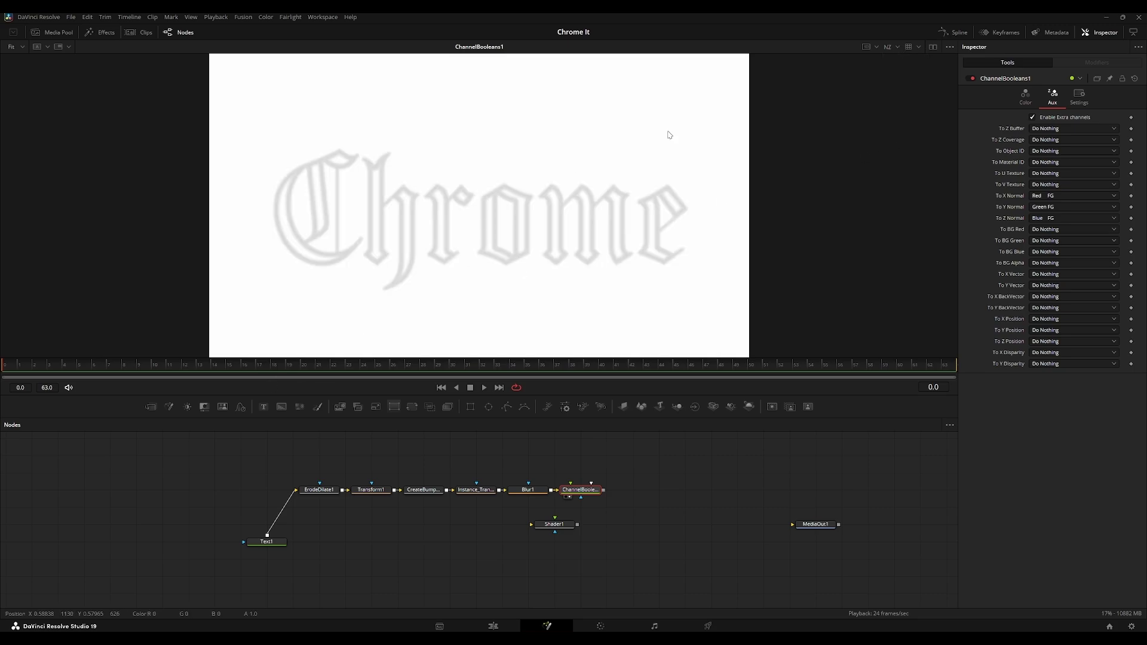
{"action": "left_click", "coordinate": [898, 47]}
{"action": "left_click", "coordinate": [904, 60]}
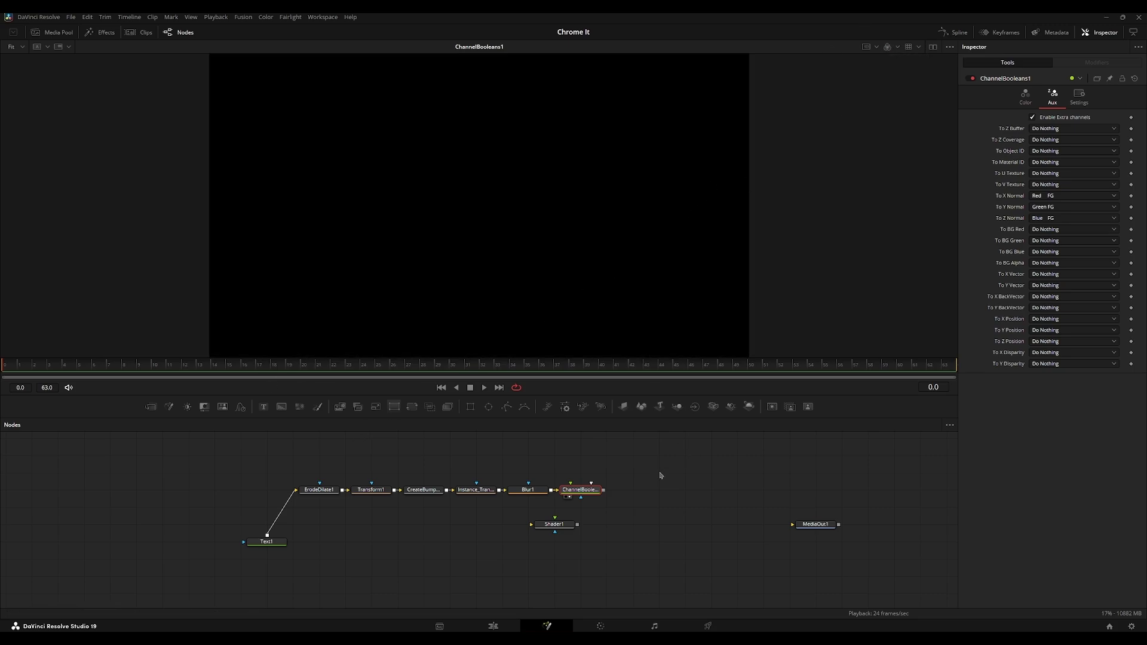
Step: Feed ChannelBooleans1 into Shader1, show the shader in the viewer, and set its Ambient and Diffuse to 0.0
{"action": "left_click_drag", "start_coordinate": [603, 489], "coordinate": [588, 562]}
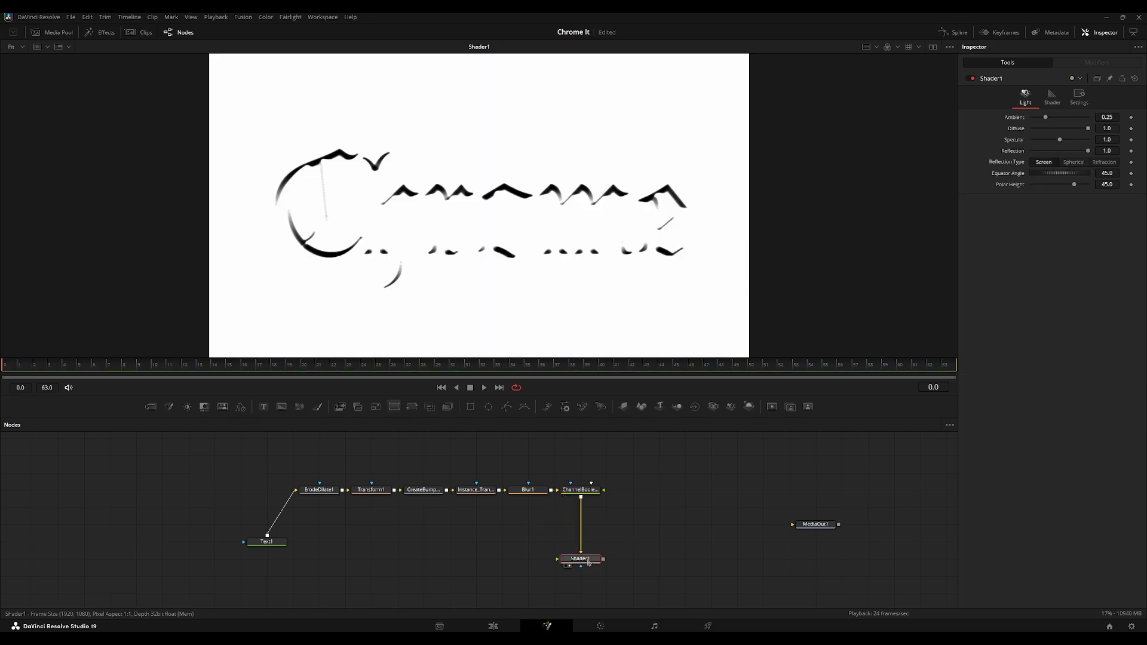
{"action": "left_click_drag", "start_coordinate": [970, 119], "coordinate": [967, 119]}
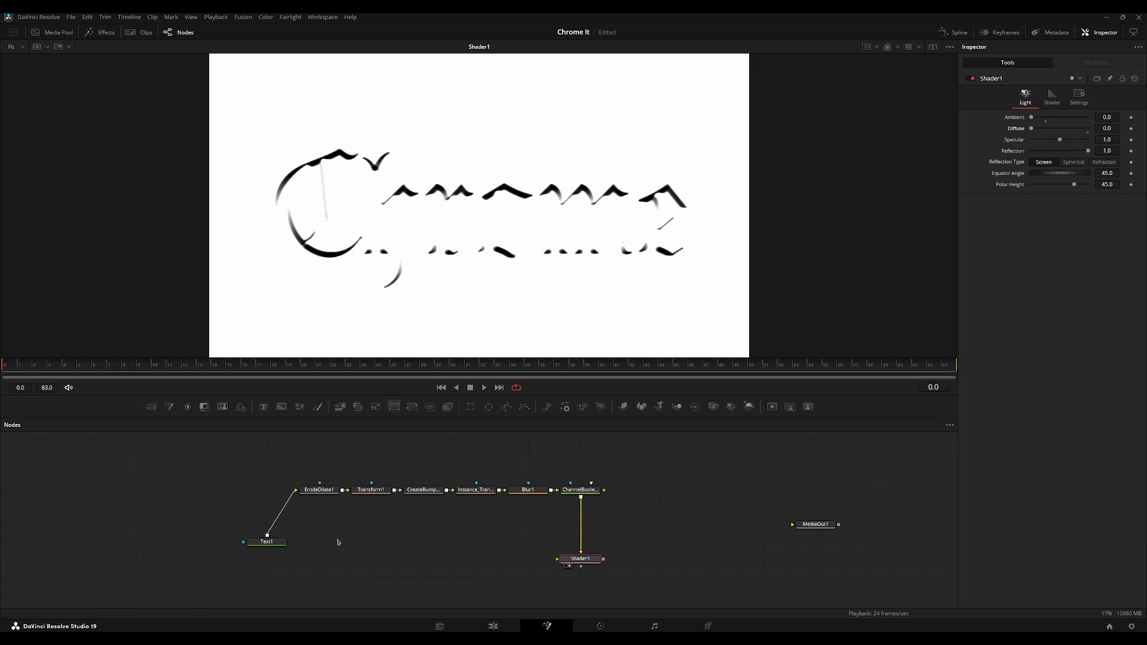
Step: Move ErodeDilate1 slightly below the main node row and show it in the viewer
{"action": "left_click", "coordinate": [320, 491]}
{"action": "left_click_drag", "start_coordinate": [319, 490], "coordinate": [320, 507]}
{"action": "key", "text": "1"}
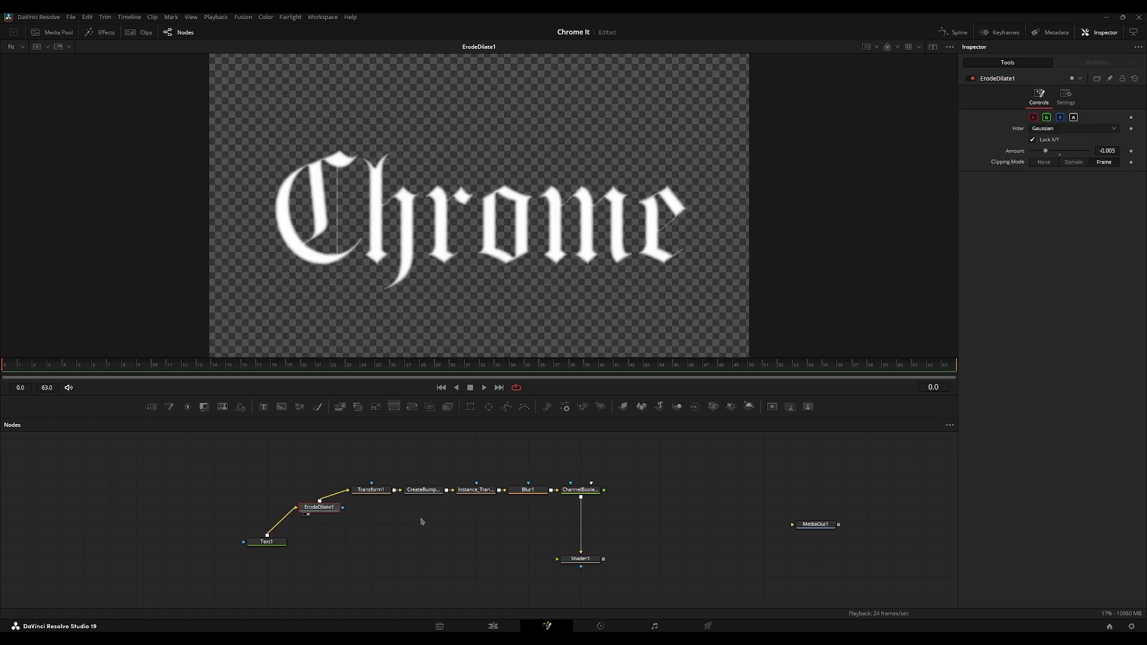
Step: Add a Brightness Contrast node branching off ErodeDilate1 and show it in the viewer
{"action": "key", "text": "shift+space"}
{"action": "type", "text": "bc"}
{"action": "key", "text": "Down"}
{"action": "key", "text": "Return"}
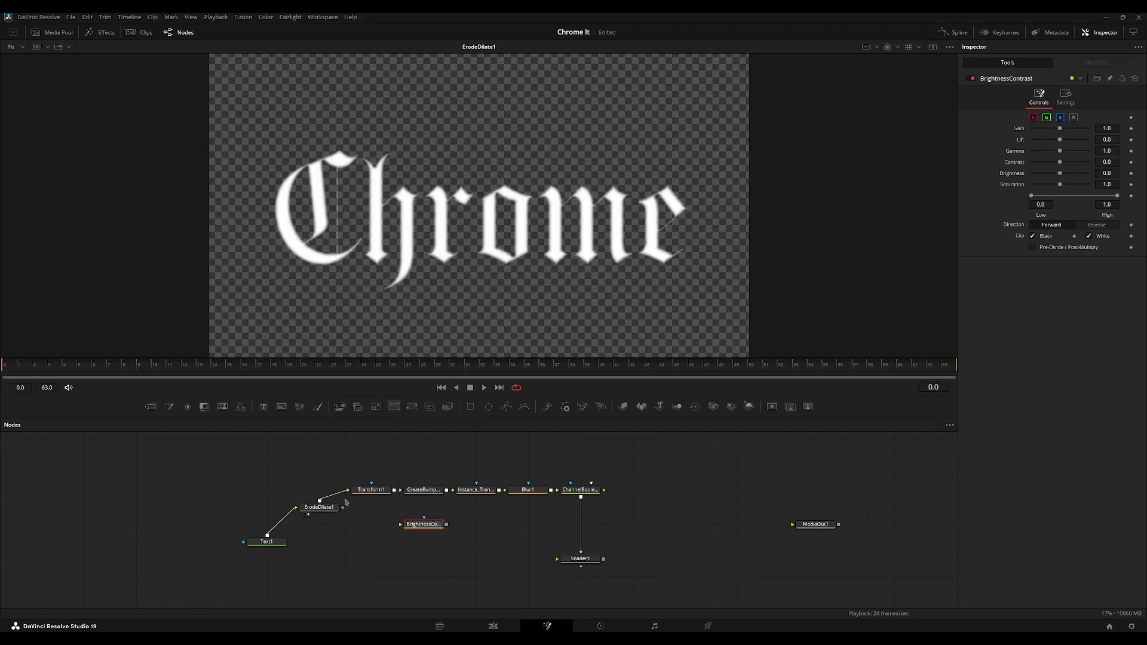
{"action": "left_click_drag", "start_coordinate": [343, 507], "coordinate": [400, 525]}
{"action": "key", "text": "1"}
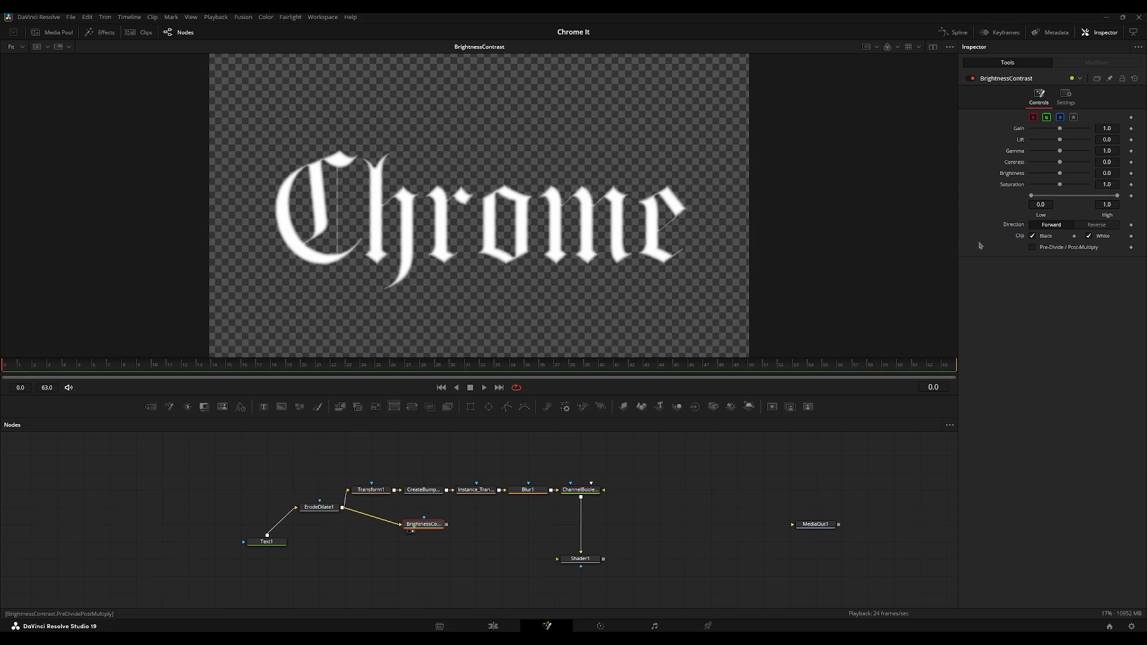
Step: Set the Brightness Contrast node's High value to 0.001
{"action": "left_click", "coordinate": [1115, 209]}
{"action": "type", "text": "0.001"}
{"action": "key", "text": "Tab"}
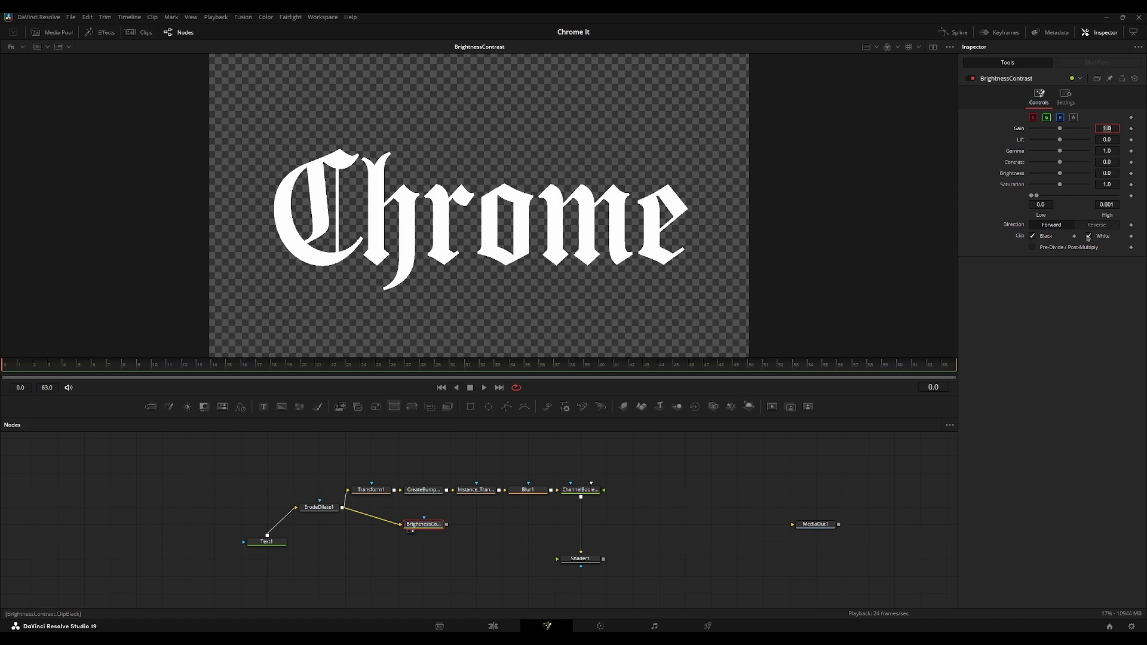
Step: Connect the Brightness Contrast node as Shader1's effect mask, line both up in a lower row, and view Shader1
{"action": "left_click_drag", "start_coordinate": [423, 525], "coordinate": [371, 542]}
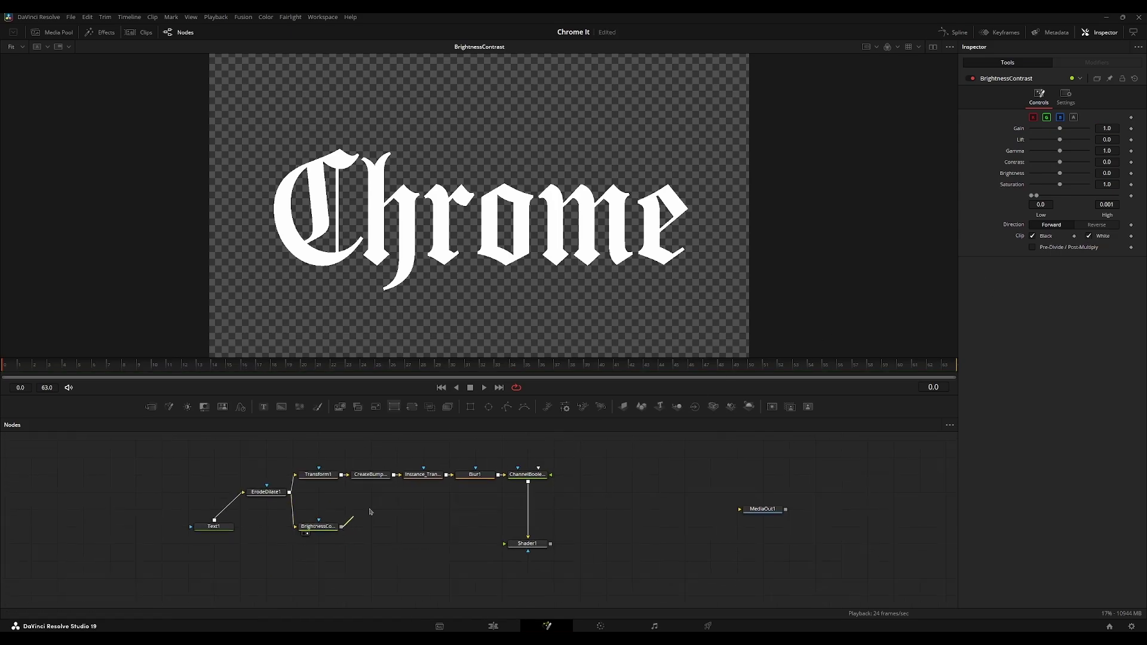
{"action": "left_click_drag", "start_coordinate": [341, 526], "coordinate": [527, 526]}
{"action": "key", "text": "1"}
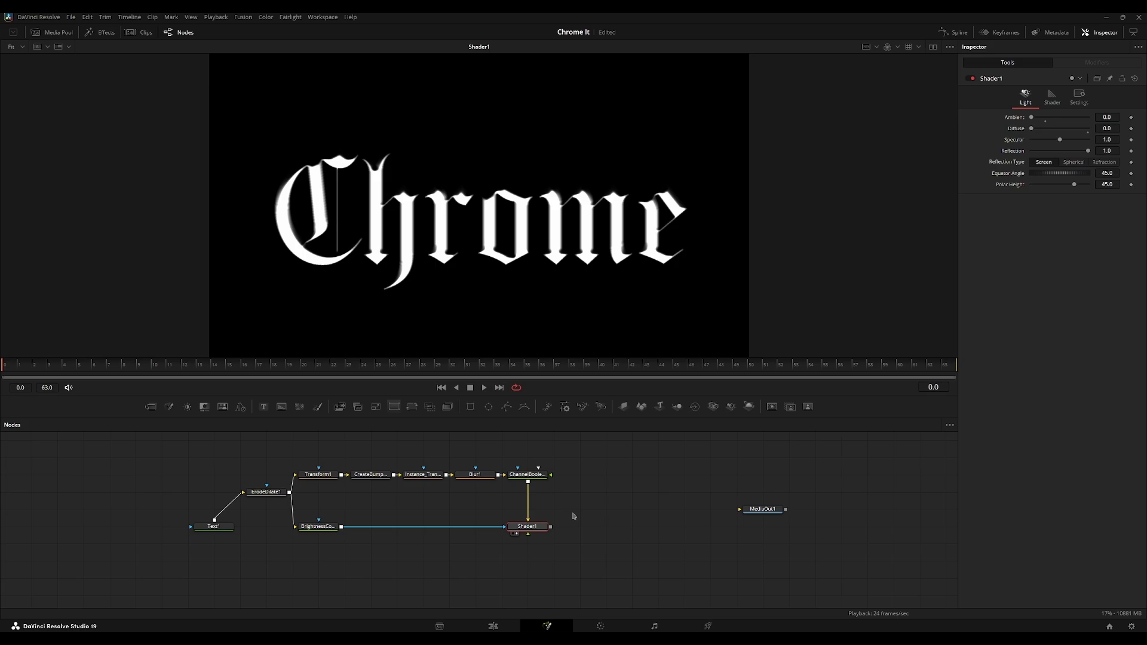
Step: Turn on Multiply by Mask for Shader1
{"action": "left_click", "coordinate": [1078, 94]}
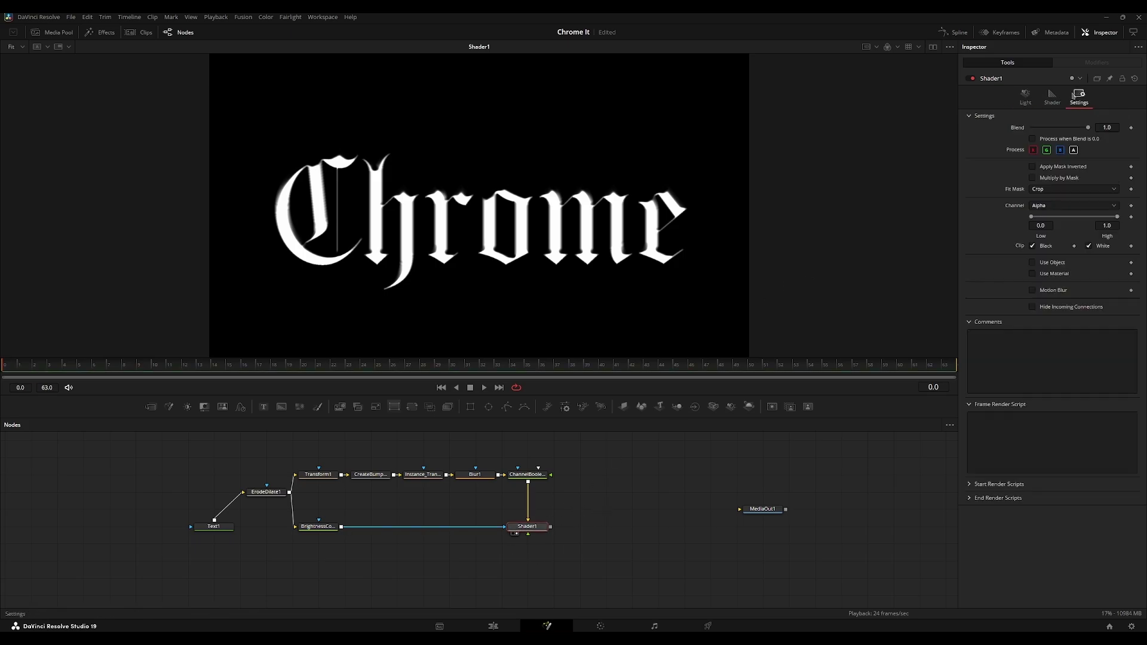
{"action": "left_click", "coordinate": [1033, 178]}
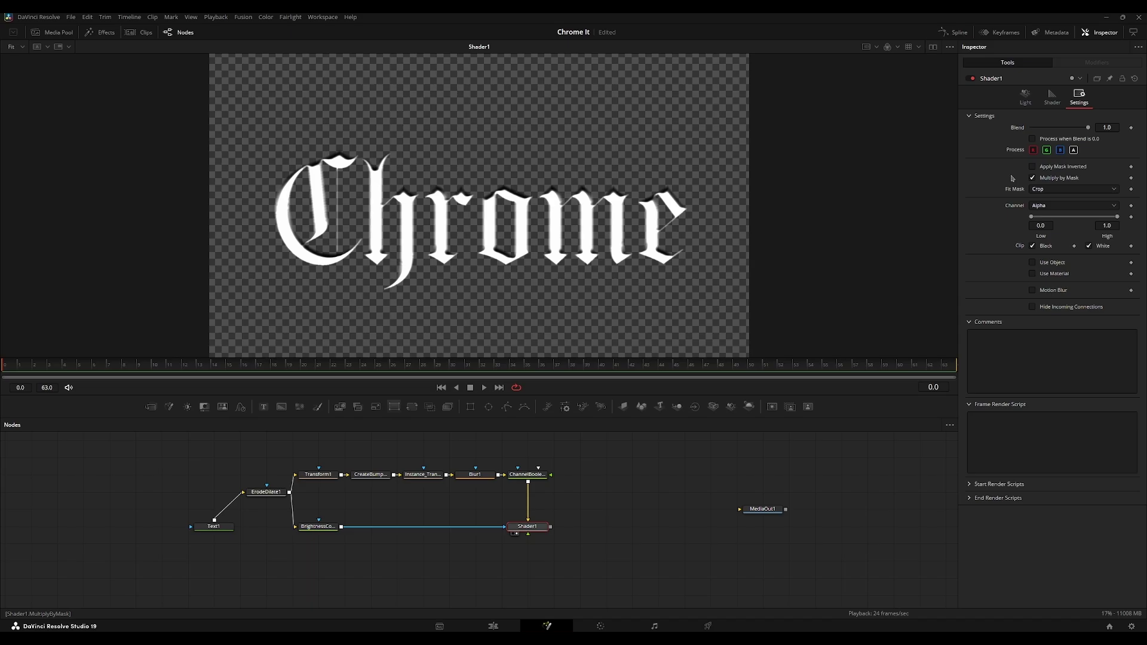
Step: Try Luminance as Shader1's mask channel and inspect the edges of the text up close
{"action": "left_click", "coordinate": [1034, 207]}
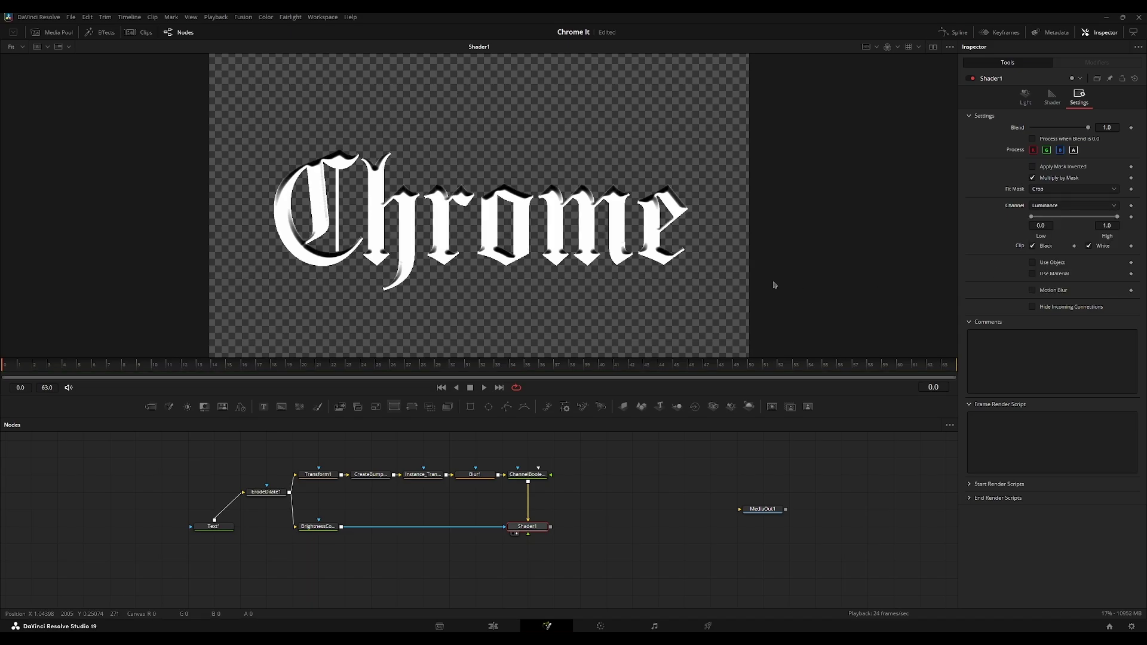
{"action": "double_click", "coordinate": [1093, 218]}
{"action": "scroll", "coordinate": [535, 186], "scroll_direction": "up", "scroll_amount": 3}
{"action": "left_click_drag", "start_coordinate": [535, 186], "coordinate": [623, 178]}
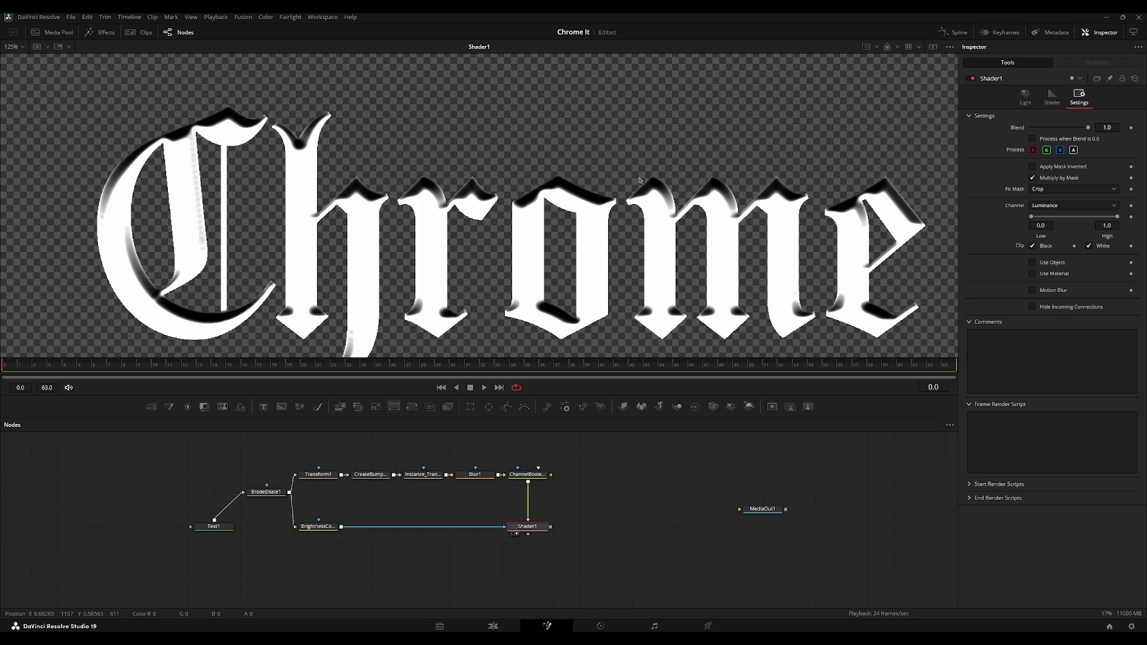
{"action": "key", "text": "ctrl+f"}
Step: Set Shader1's mask channel to Alpha and its mask High value to 0.001, checking it against the Brightness Contrast node
{"action": "left_click", "coordinate": [1038, 206]}
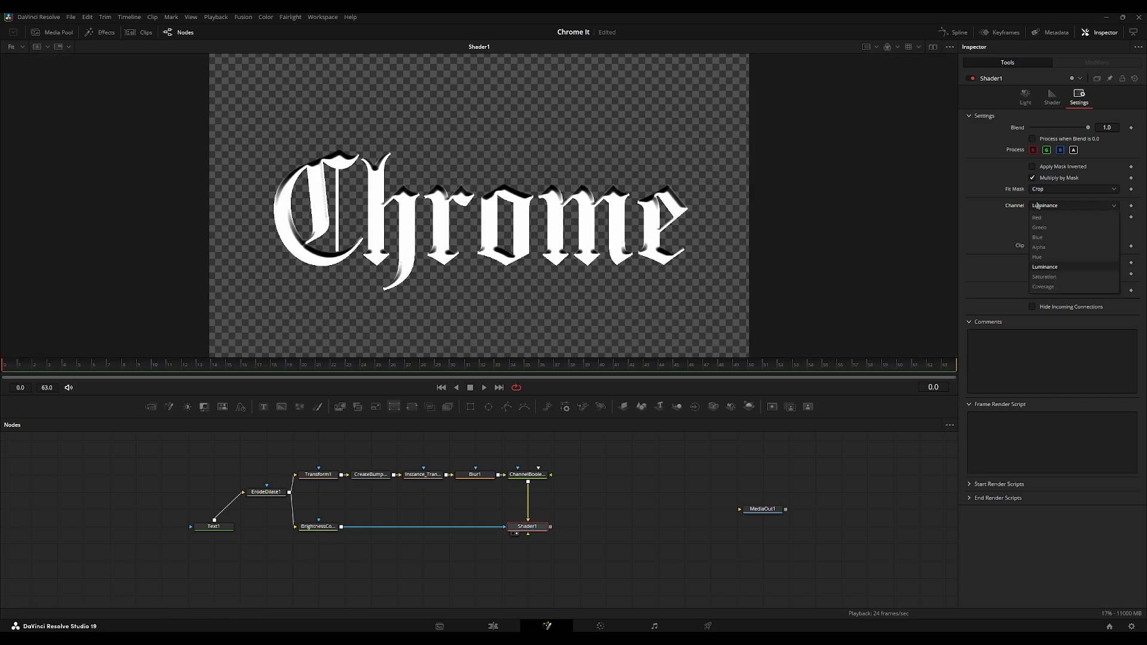
{"action": "left_click", "coordinate": [1041, 248]}
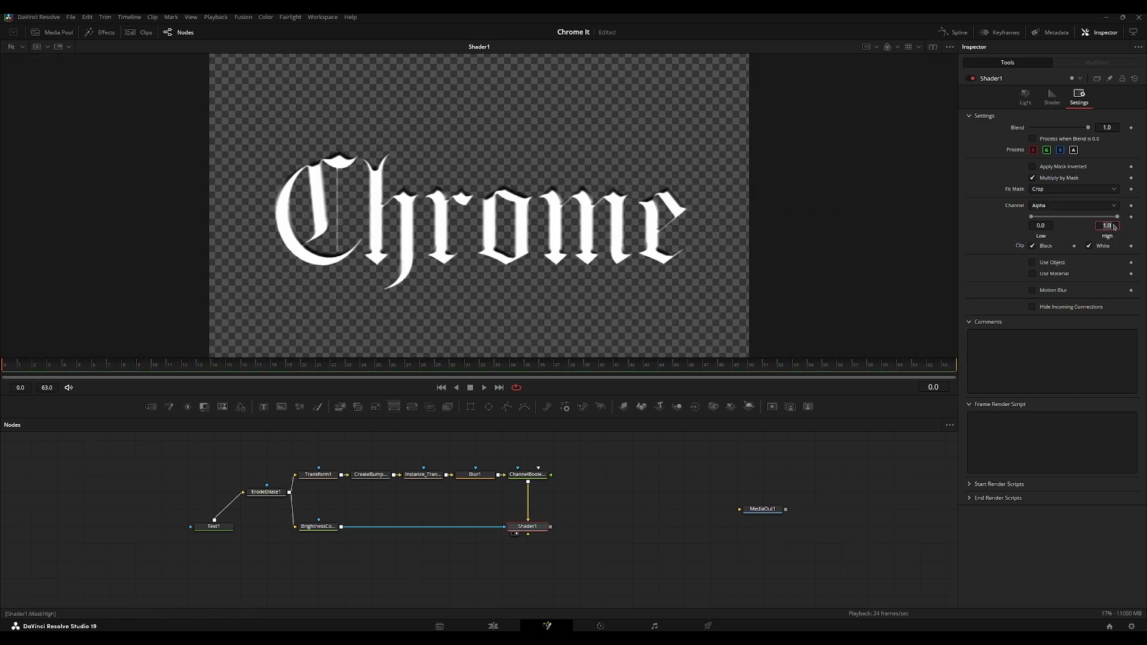
{"action": "type", "text": "0"}
{"action": "key", "text": "Return"}
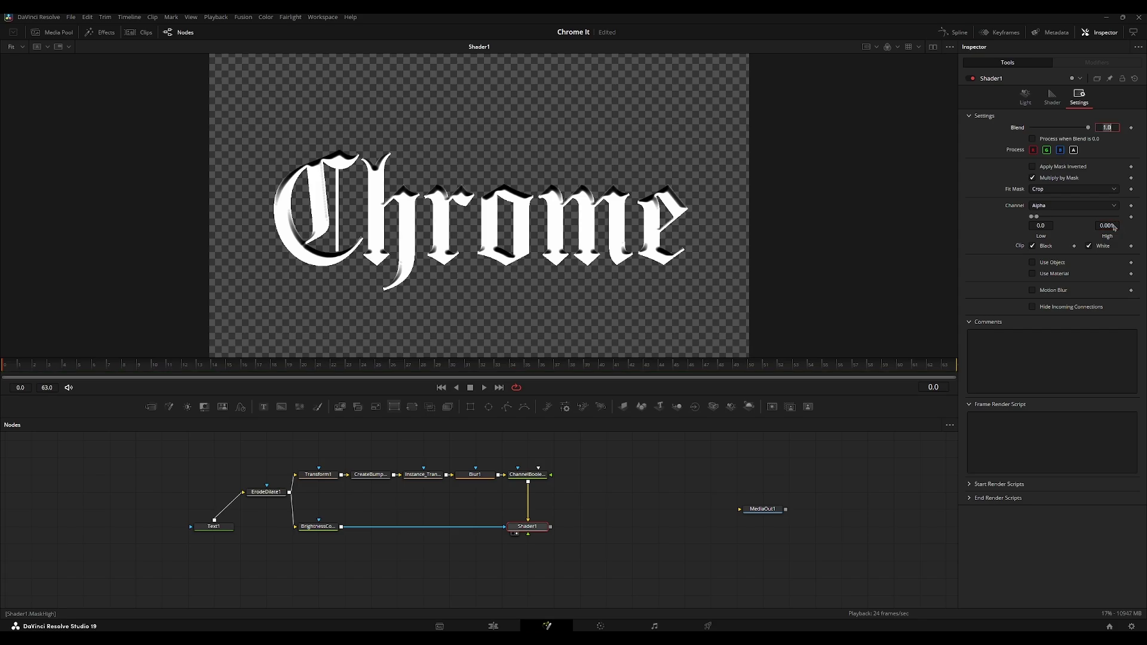
{"action": "left_click", "coordinate": [328, 527]}
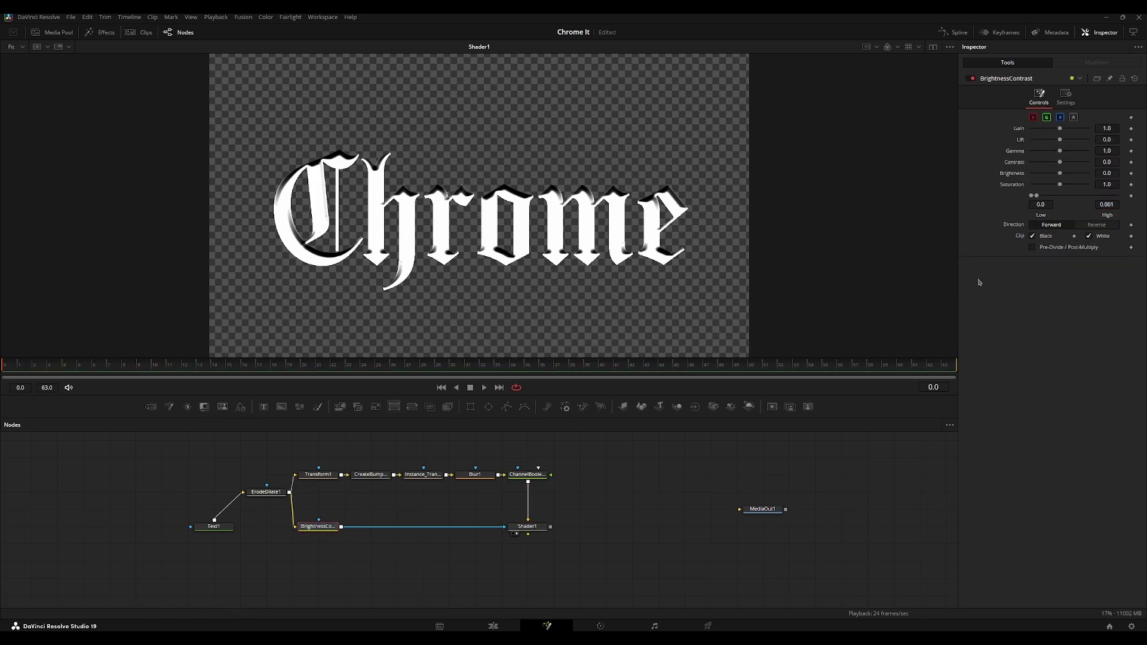
{"action": "left_click", "coordinate": [531, 528]}
Step: Add the purple chrome image AdobeStock_862897374_Preview.jpeg from the media pool below the Brightness Contrast node and show it in the viewer
{"action": "left_click_drag", "start_coordinate": [601, 520], "coordinate": [649, 481]}
{"action": "left_click", "coordinate": [651, 483]}
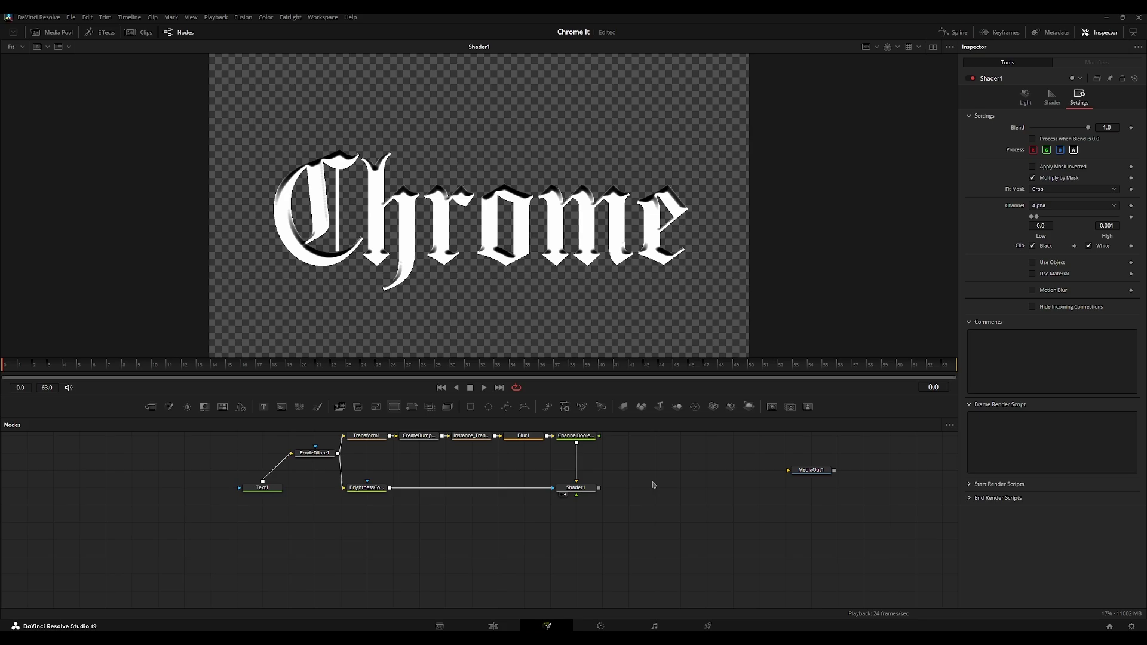
{"action": "left_click", "coordinate": [69, 34]}
{"action": "scroll", "coordinate": [137, 239], "scroll_direction": "down", "scroll_amount": 3}
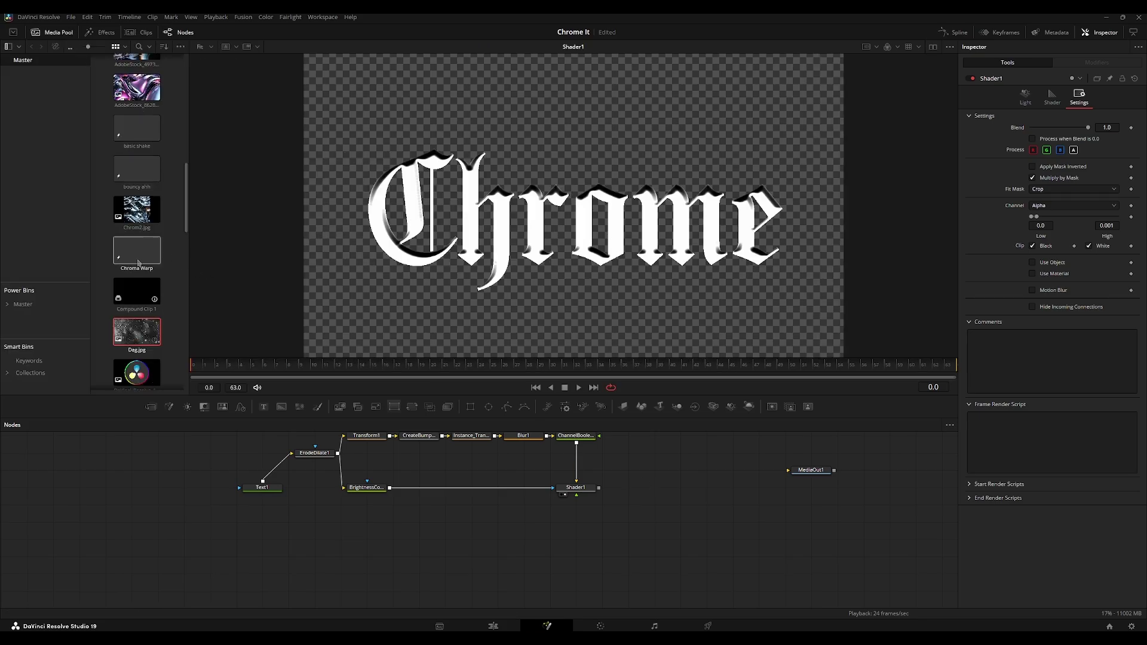
{"action": "scroll", "coordinate": [137, 239], "scroll_direction": "up", "scroll_amount": 3}
{"action": "left_click_drag", "start_coordinate": [137, 186], "coordinate": [367, 539]}
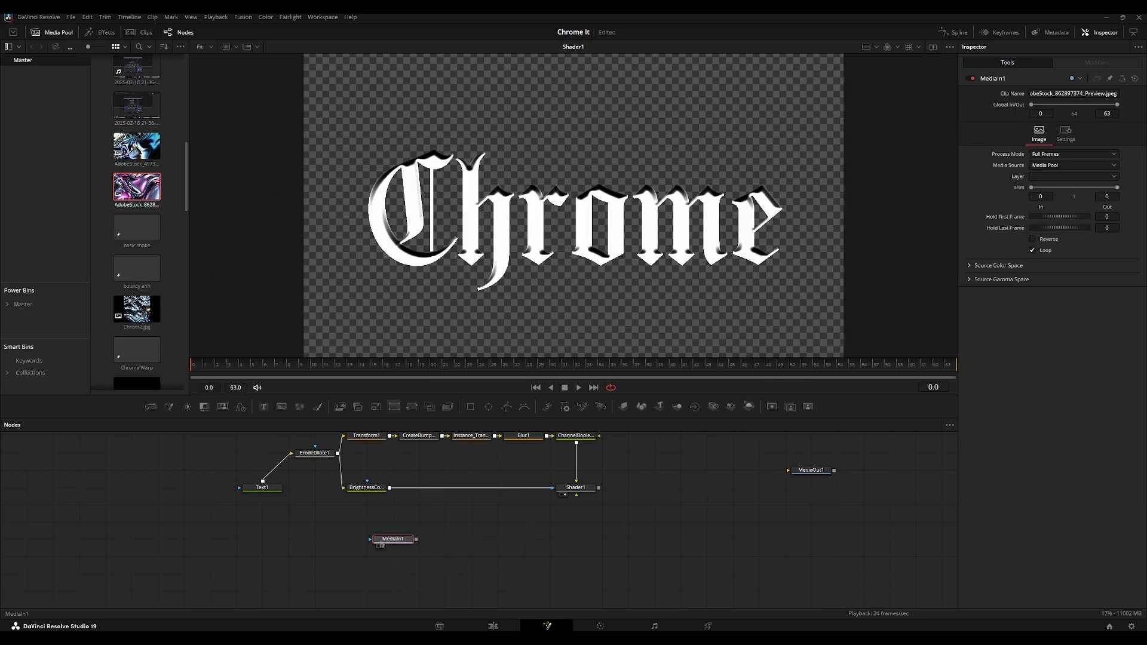
{"action": "key", "text": "1"}
{"action": "left_click", "coordinate": [51, 33]}
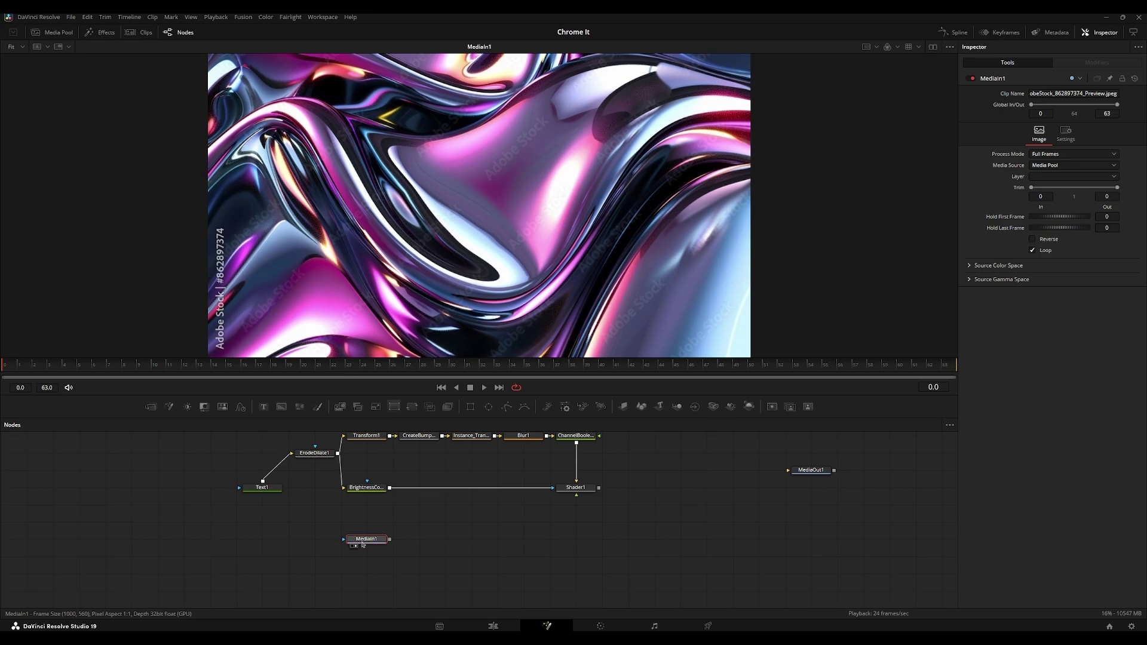
Step: Add a Transform node after MediaIn1 with Size 0.45 and Edges set to Mirror
{"action": "key", "text": "shift+space"}
{"action": "key", "text": "Return"}
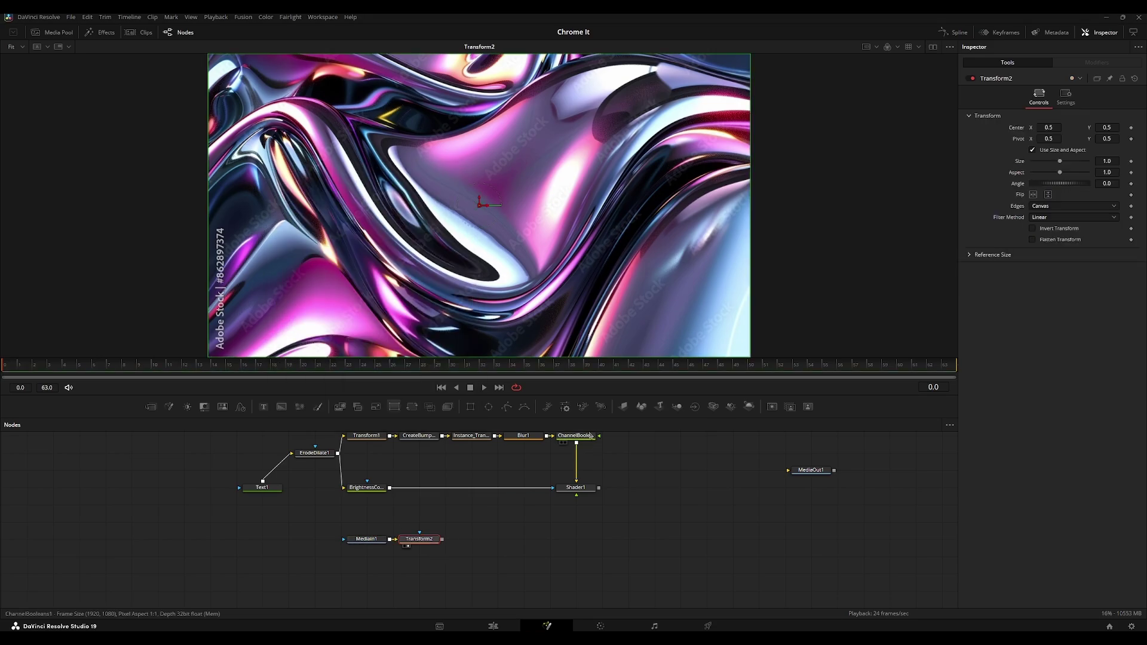
{"action": "left_click_drag", "start_coordinate": [1059, 162], "coordinate": [1043, 162]}
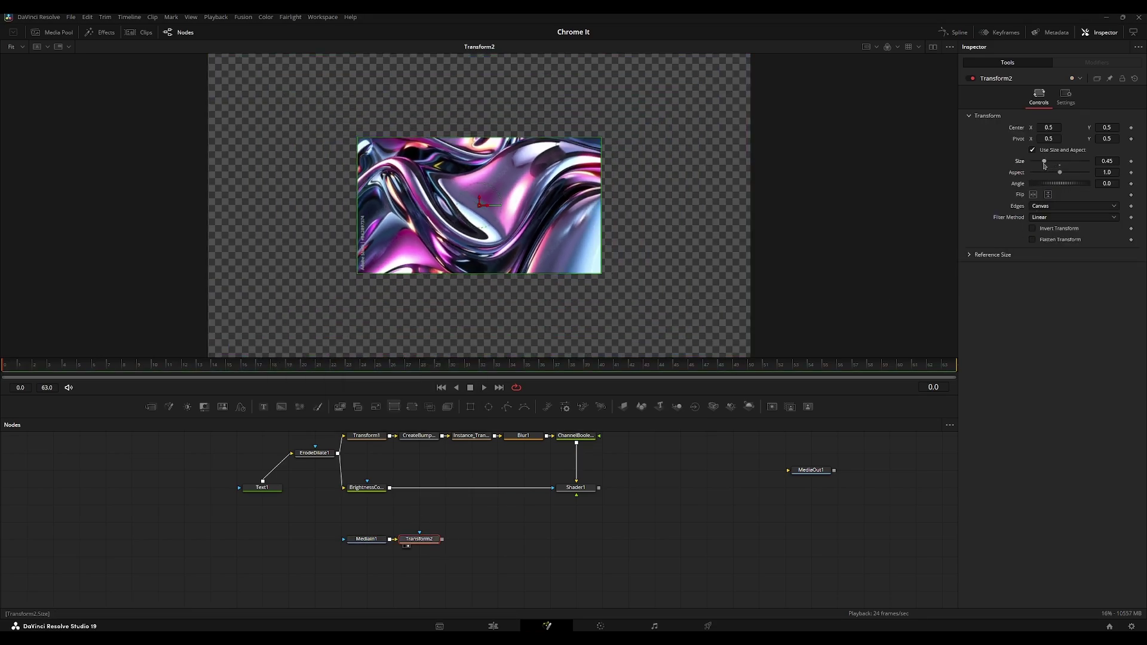
{"action": "left_click", "coordinate": [1046, 206]}
{"action": "left_click", "coordinate": [1041, 251]}
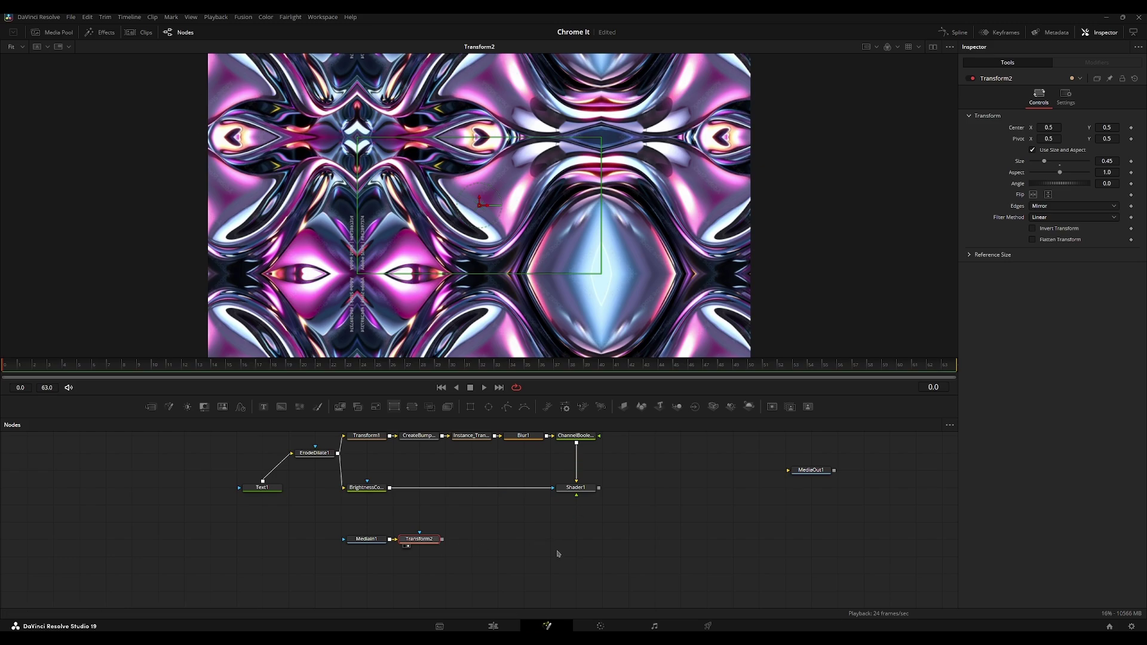
Step: Connect Transform2 to Shader1's Environment Reflection Map input and view Shader1
{"action": "left_click_drag", "start_coordinate": [442, 539], "coordinate": [579, 488]}
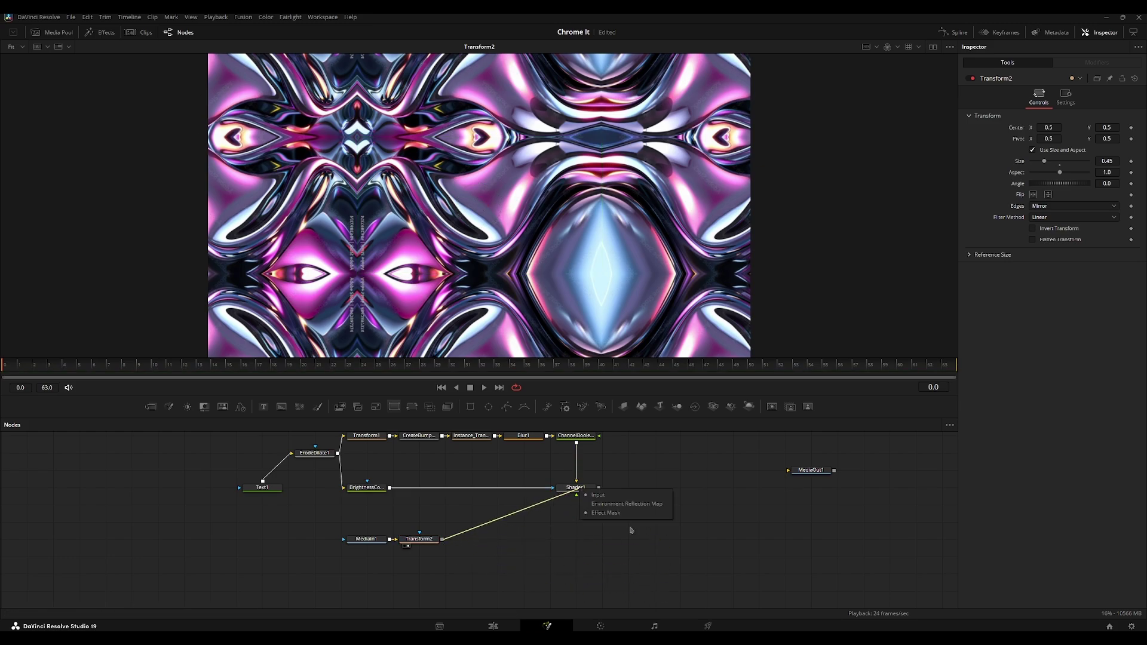
{"action": "left_click", "coordinate": [622, 504]}
{"action": "left_click", "coordinate": [577, 488]}
{"action": "key", "text": "2"}
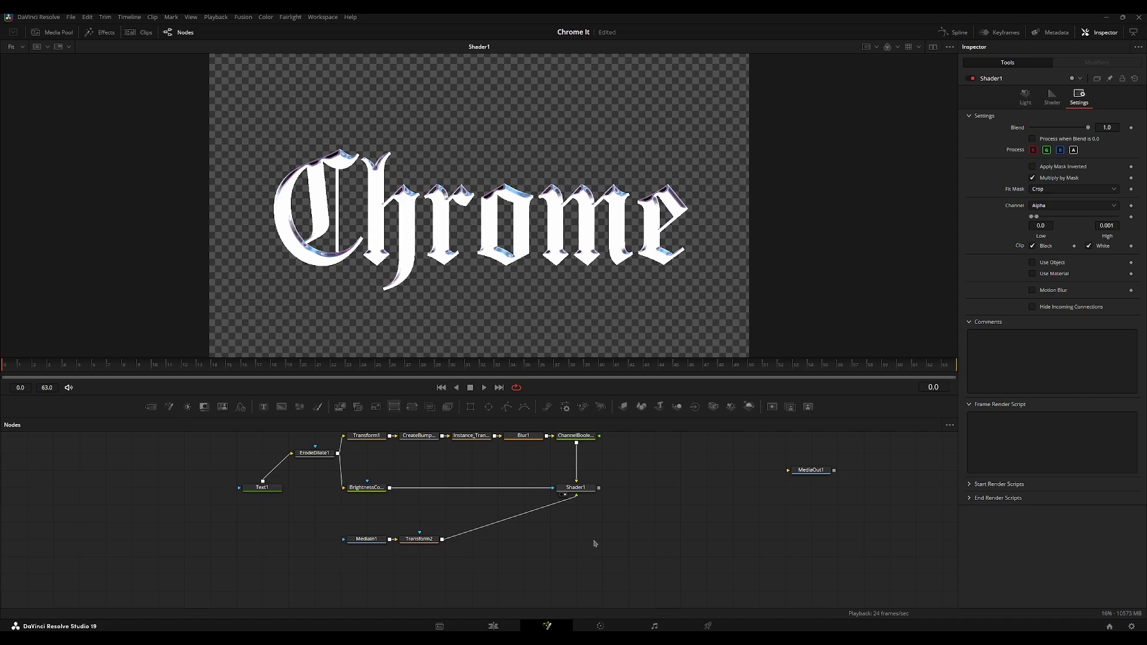
Step: Set Shader1's Polar Height to 90 and its Reflection Type to Refraction
{"action": "left_click", "coordinate": [1025, 95]}
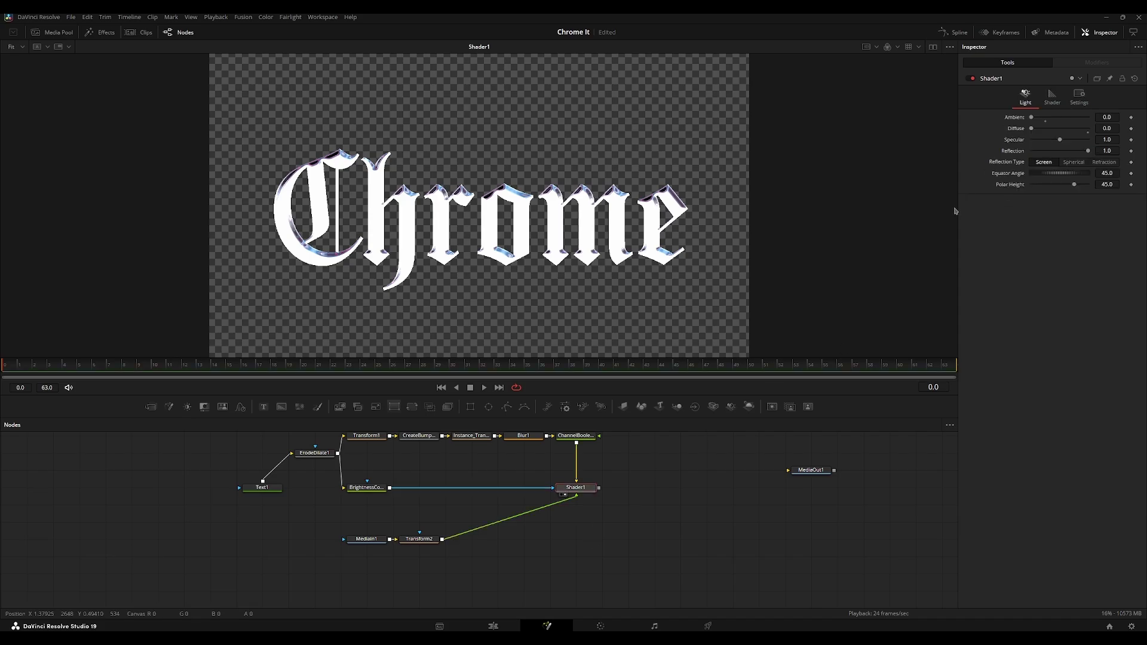
{"action": "left_click_drag", "start_coordinate": [1074, 185], "coordinate": [1129, 186]}
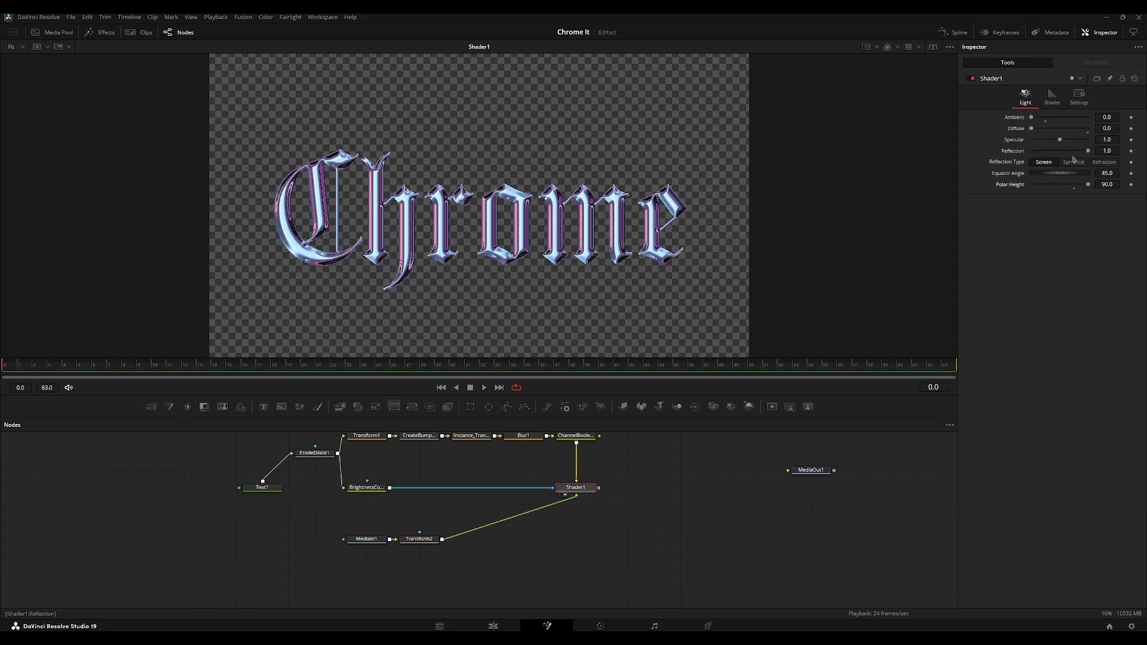
{"action": "left_click", "coordinate": [1097, 163]}
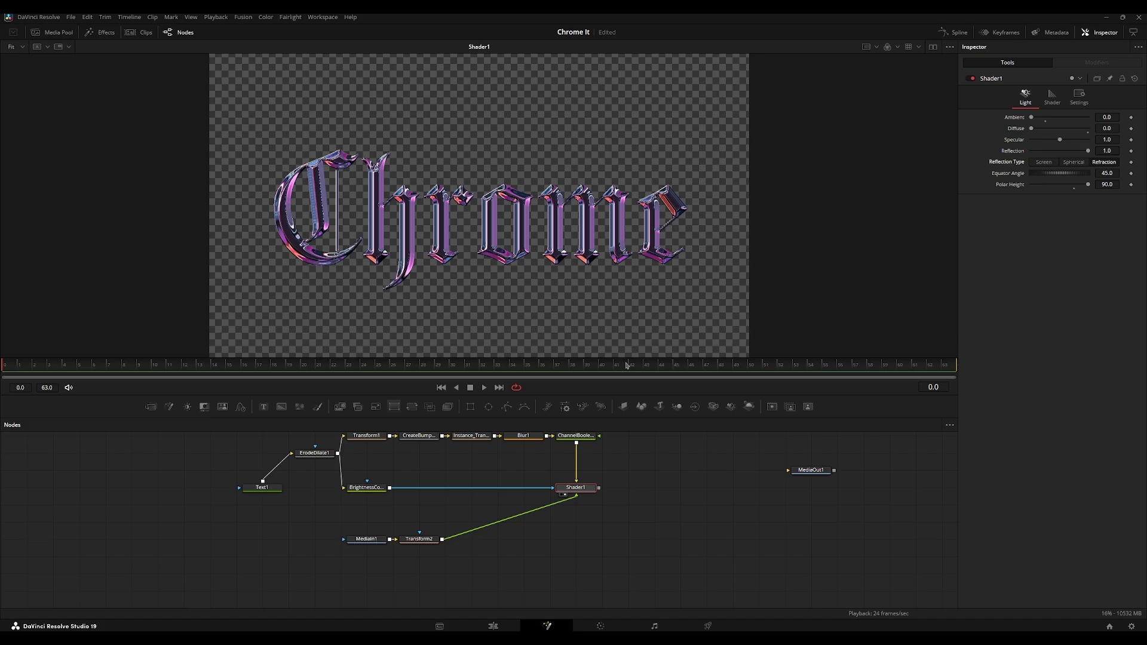
{"action": "left_click", "coordinate": [152, 369]}
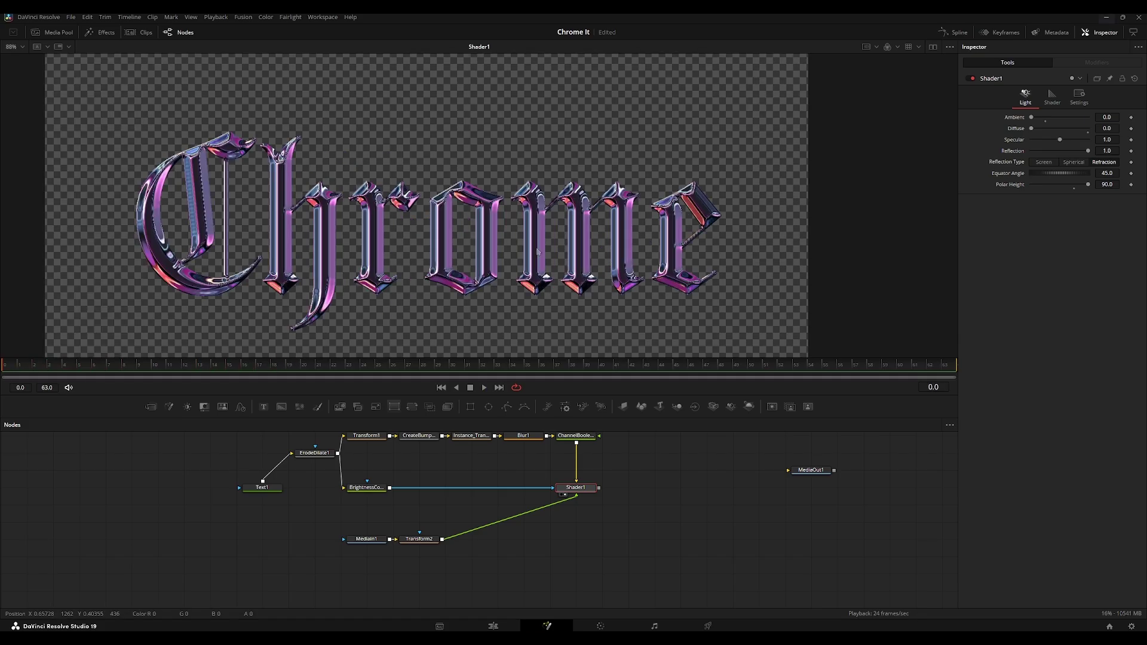
Step: Line up Transform2 directly below Shader1 in the node graph
{"action": "left_click_drag", "start_coordinate": [569, 475], "coordinate": [507, 521]}
{"action": "left_click_drag", "start_coordinate": [357, 586], "coordinate": [514, 586]}
{"action": "left_click", "coordinate": [516, 534]}
{"action": "left_click_drag", "start_coordinate": [580, 514], "coordinate": [471, 491]}
Step: Add a Dream Glow node after Shader1, placed further along the row, and show it in the viewer
{"action": "key", "text": "shift+space"}
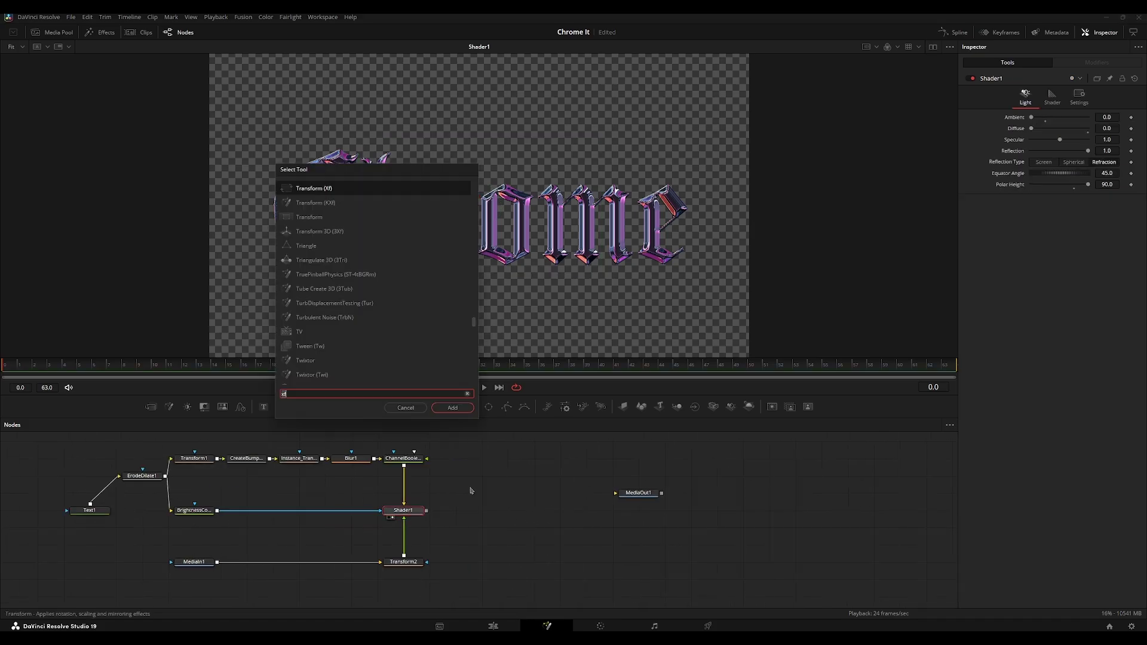
{"action": "type", "text": "dr"}
{"action": "key", "text": "Return"}
{"action": "left_click_drag", "start_coordinate": [412, 528], "coordinate": [542, 512]}
Step: Add a Background node merged with Shader1's output ahead of the Dream Glow node
{"action": "left_click", "coordinate": [415, 511]}
{"action": "key", "text": "shift+space"}
{"action": "type", "text": "bg"}
{"action": "key", "text": "Return"}
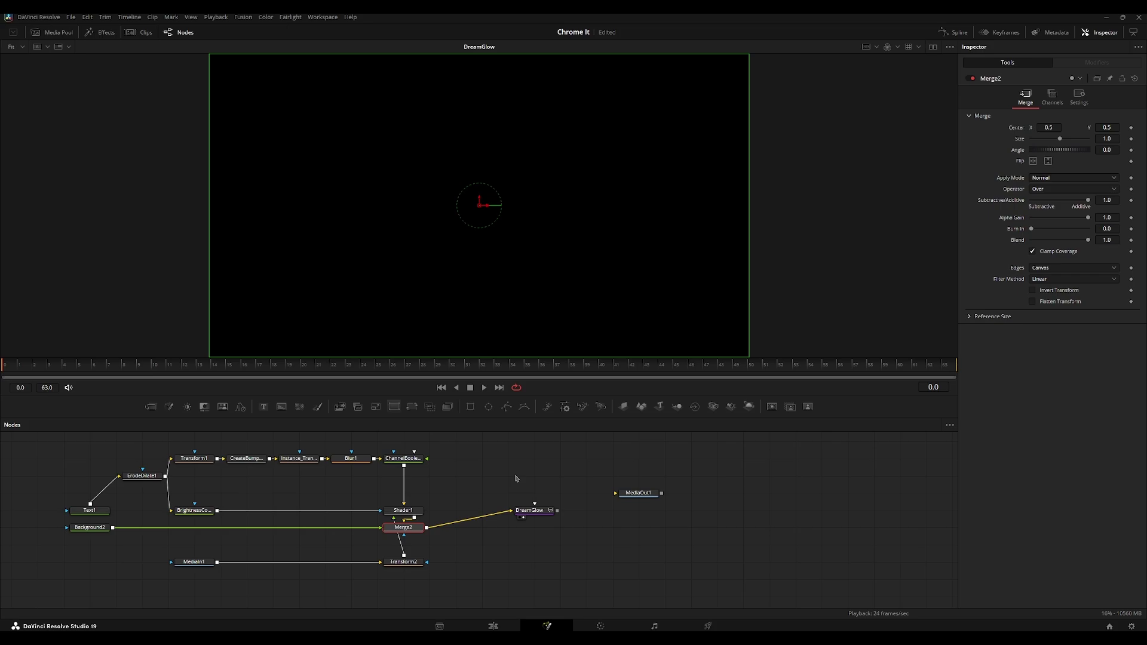
Step: Place Merge2 in line after Shader1 with Background2 above it, and swap Merge2's inputs so the background sits behind the text
{"action": "left_click", "coordinate": [517, 479]}
{"action": "left_click_drag", "start_coordinate": [403, 527], "coordinate": [456, 510]}
{"action": "left_click", "coordinate": [507, 490]}
{"action": "left_click_drag", "start_coordinate": [93, 528], "coordinate": [482, 507]}
{"action": "left_click", "coordinate": [457, 510]}
{"action": "key", "text": "ctrl+t"}
{"action": "left_click_drag", "start_coordinate": [414, 456], "coordinate": [389, 456]}
{"action": "left_click", "coordinate": [384, 507]}
Step: Set Dream Glow's input Low to 0.261, Glow Spread to 1.89 and Glow Strength to 0.53
{"action": "left_click", "coordinate": [465, 508]}
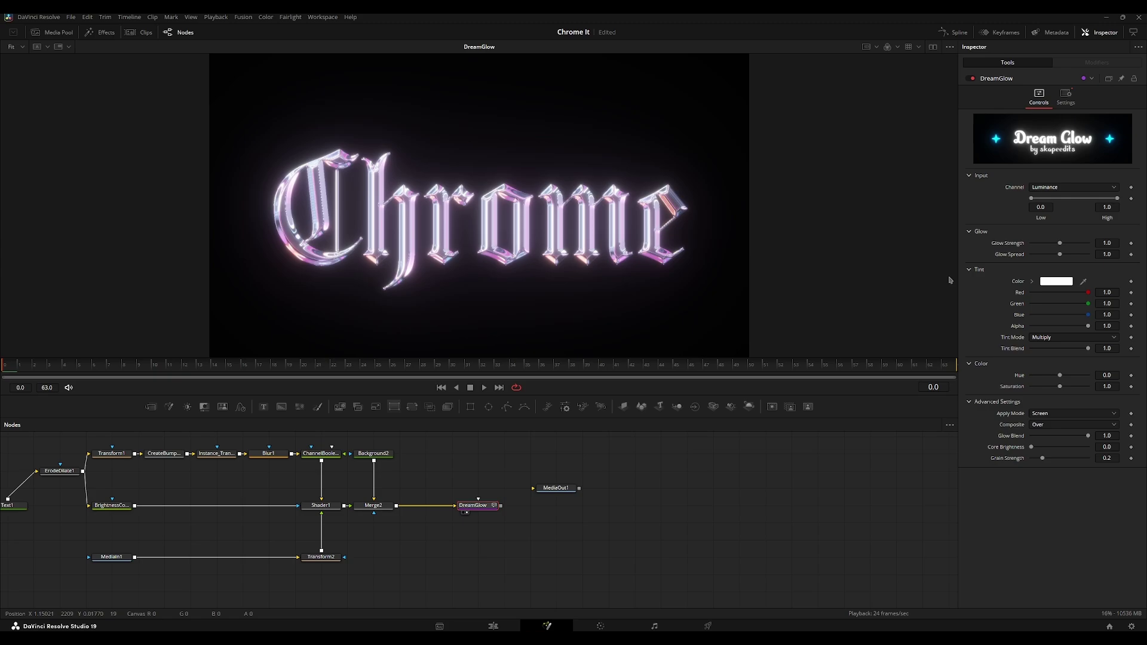
{"action": "left_click_drag", "start_coordinate": [1041, 198], "coordinate": [1052, 200]}
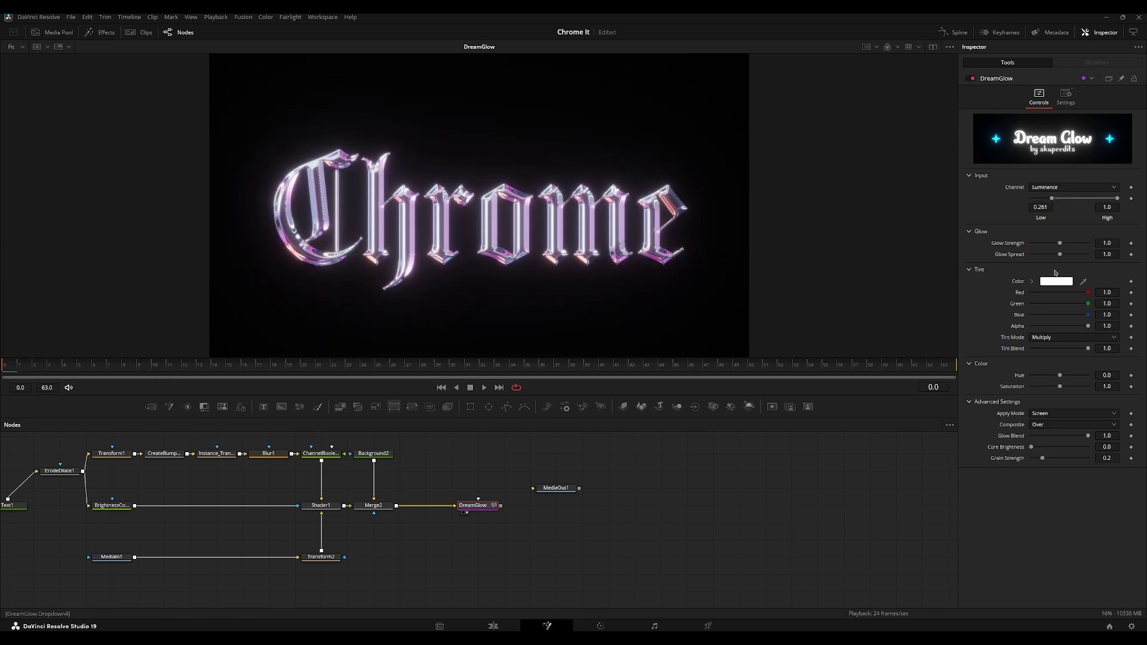
{"action": "mouse_move", "coordinate": [1061, 255]}
{"action": "left_mouse_down"}
{"action": "mouse_move", "coordinate": [1074, 253]}
{"action": "mouse_move", "coordinate": [1046, 244]}
{"action": "left_mouse_up"}
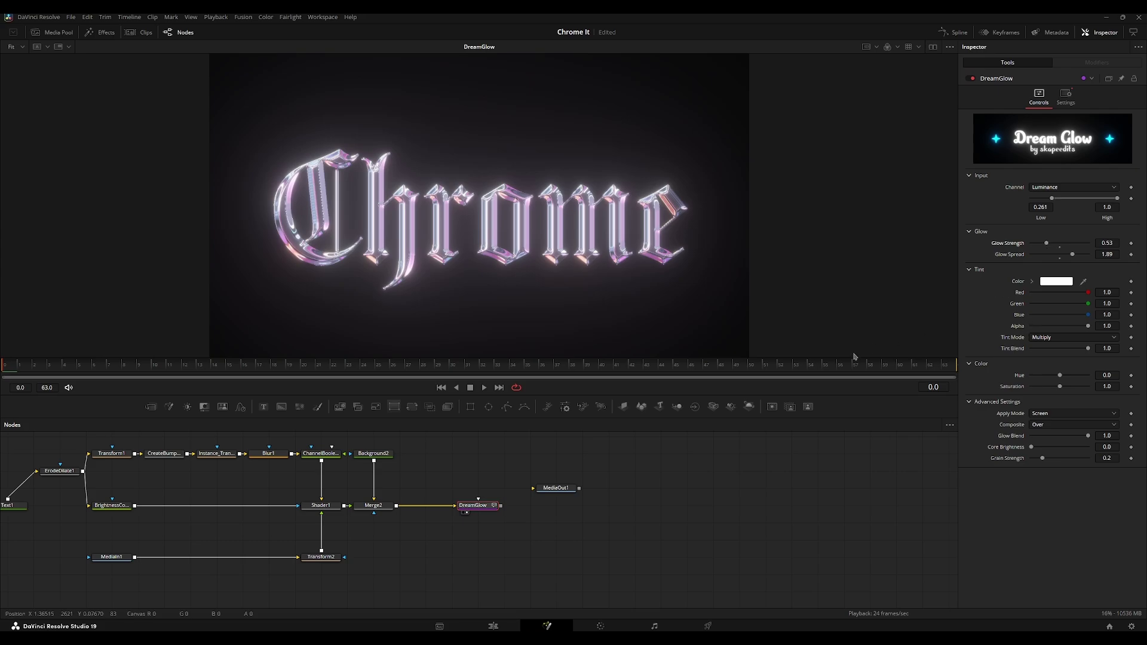
Step: Tint Dream Glow purple with hue 0.728 and saturation 0.59, and set its Tint Mode to Soft Light
{"action": "left_click", "coordinate": [1032, 281]}
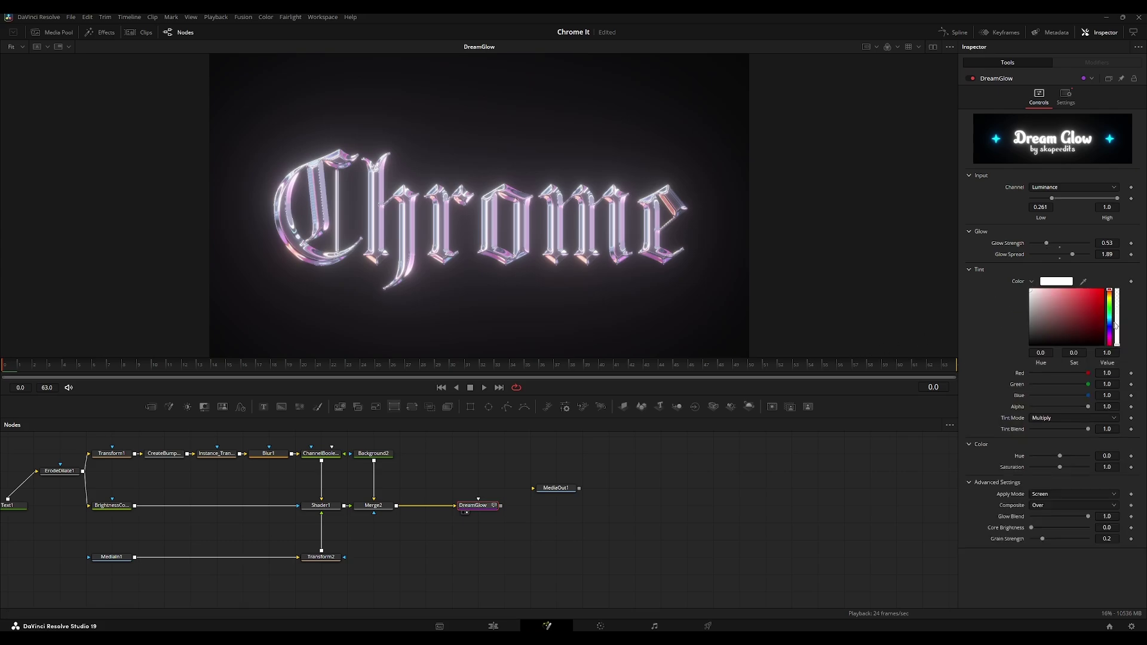
{"action": "left_click_drag", "start_coordinate": [1110, 327], "coordinate": [1073, 294]}
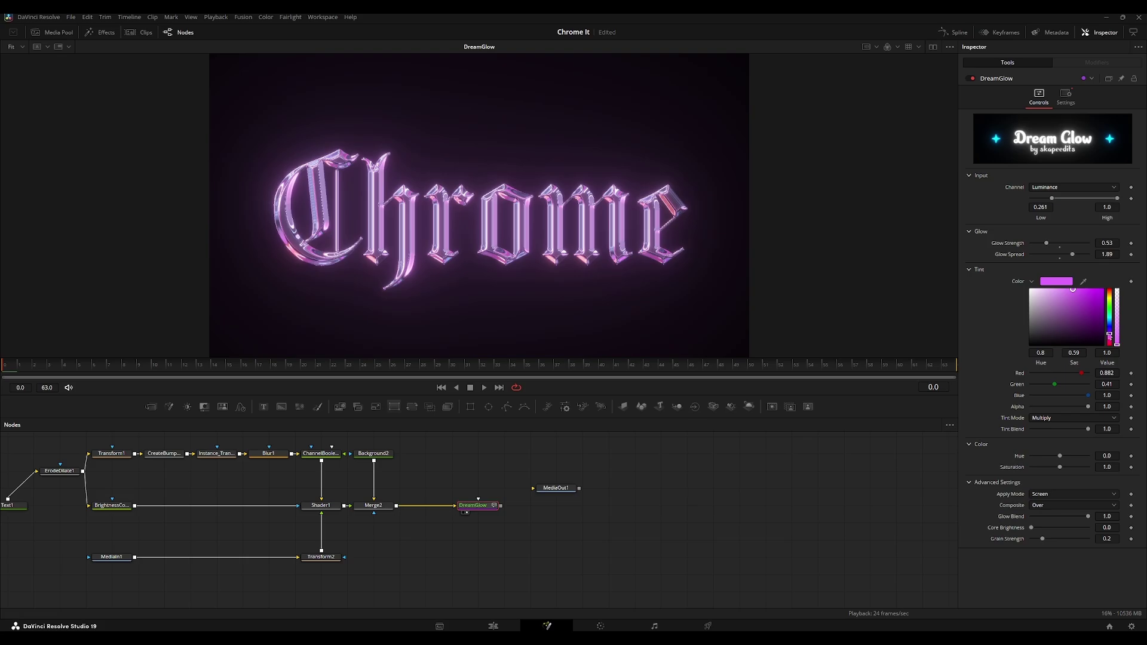
{"action": "left_click_drag", "start_coordinate": [1109, 335], "coordinate": [1109, 329]}
{"action": "left_click", "coordinate": [1042, 419]}
{"action": "left_click", "coordinate": [971, 402]}
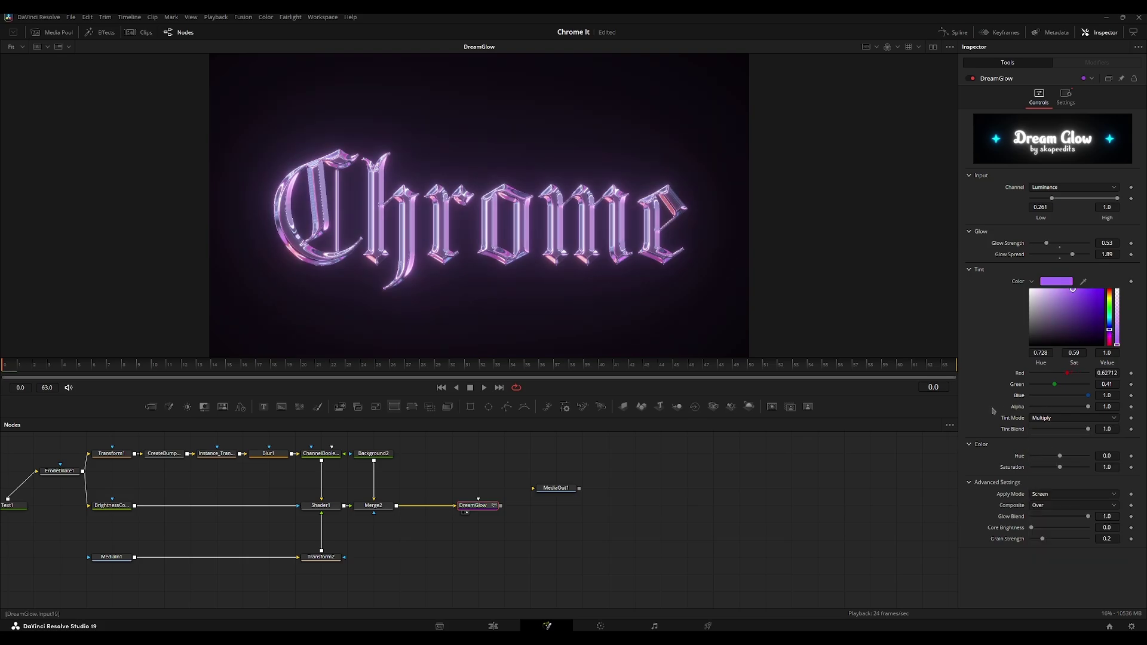
{"action": "left_click", "coordinate": [1056, 418]}
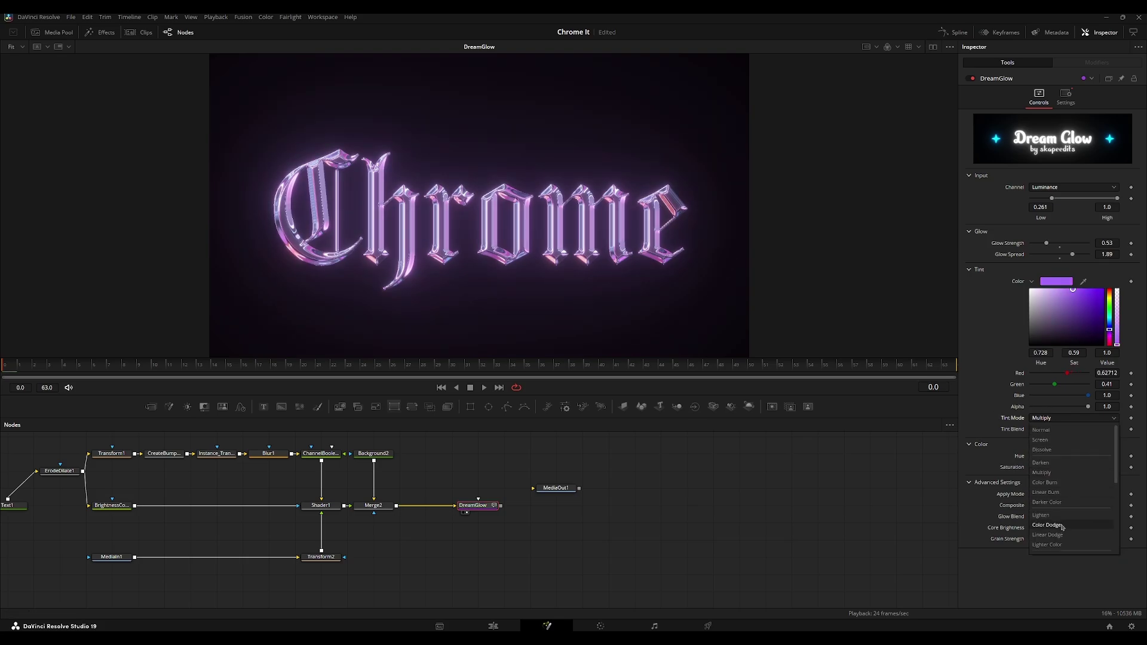
{"action": "scroll", "coordinate": [1062, 526], "scroll_direction": "down", "scroll_amount": 2}
{"action": "left_click", "coordinate": [1061, 515]}
Step: Move Dream Glow close to Merge2 and MediaOut1 further along to make room between them
{"action": "left_click_drag", "start_coordinate": [652, 504], "coordinate": [570, 478]}
{"action": "scroll", "coordinate": [430, 509], "scroll_direction": "up", "scroll_amount": 3}
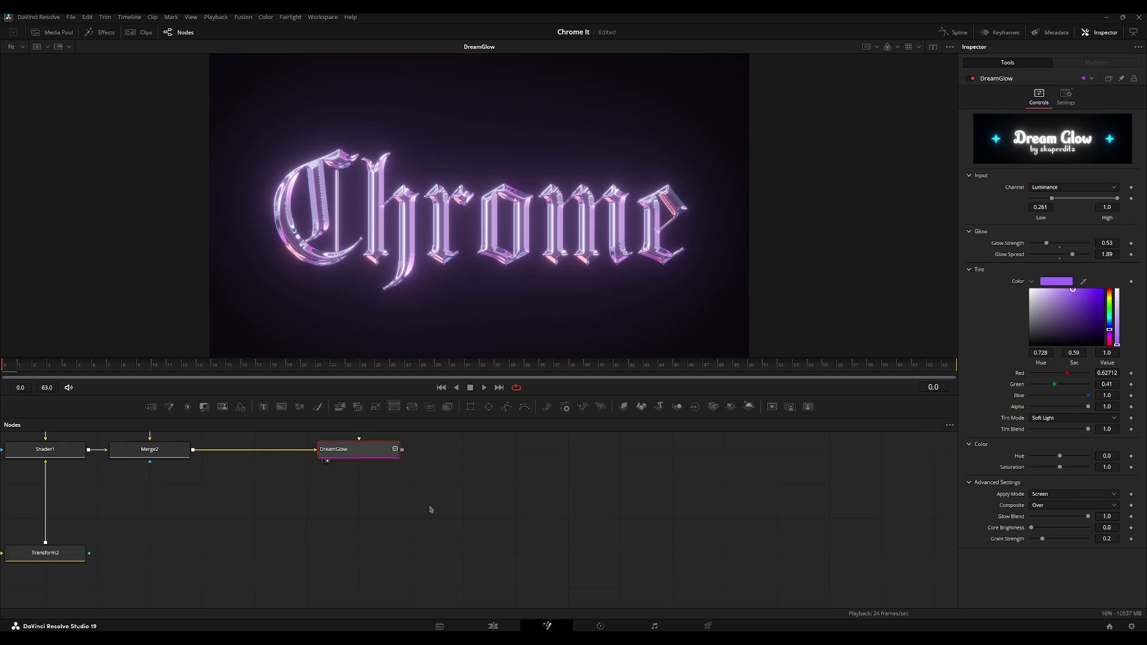
{"action": "left_click_drag", "start_coordinate": [430, 509], "coordinate": [509, 571]}
{"action": "left_click_drag", "start_coordinate": [597, 479], "coordinate": [701, 480]}
{"action": "left_click_drag", "start_coordinate": [476, 508], "coordinate": [428, 506]}
{"action": "scroll", "coordinate": [428, 505], "scroll_direction": "down", "scroll_amount": 2}
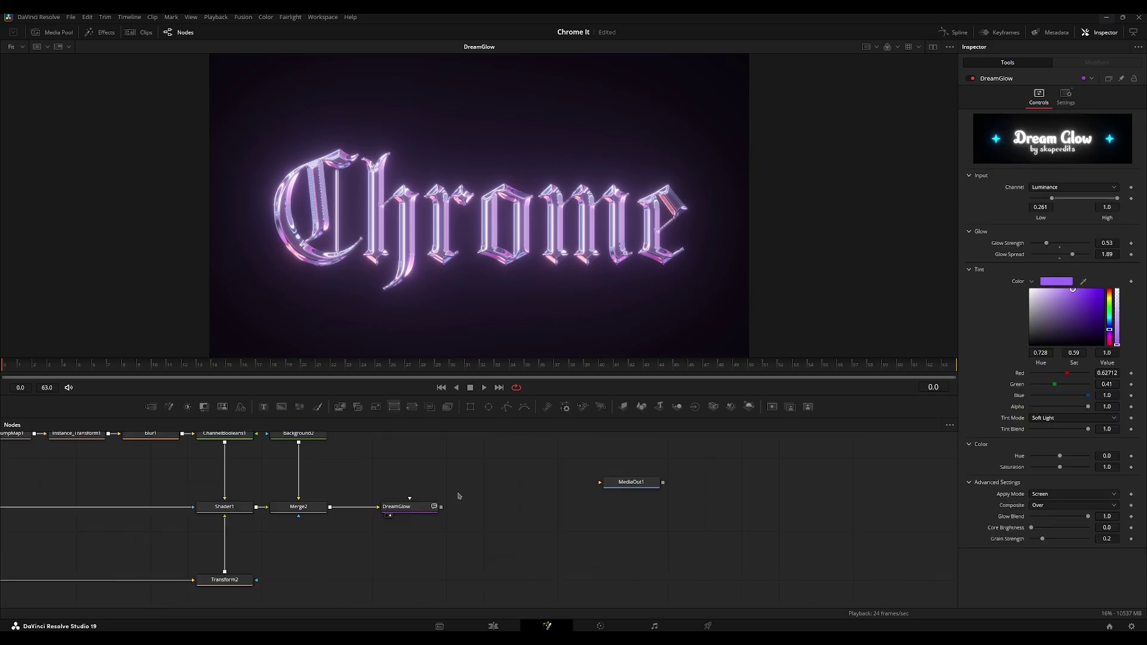
Step: Add an unconnected Brightness / Contrast node above the gap between Dream Glow and MediaOut1, and select Dream Glow
{"action": "left_click", "coordinate": [487, 512]}
{"action": "key", "text": "shift+space"}
{"action": "type", "text": "bc"}
{"action": "key", "text": "Down"}
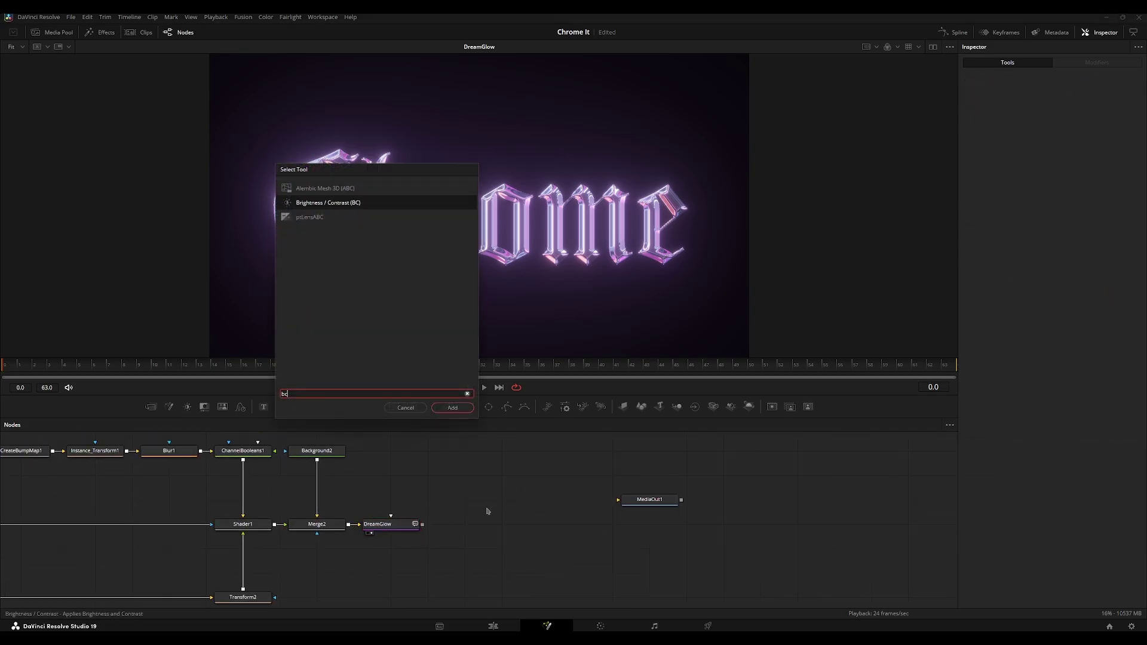
{"action": "key", "text": "Return"}
{"action": "left_click", "coordinate": [488, 511]}
{"action": "left_click_drag", "start_coordinate": [488, 511], "coordinate": [406, 513]}
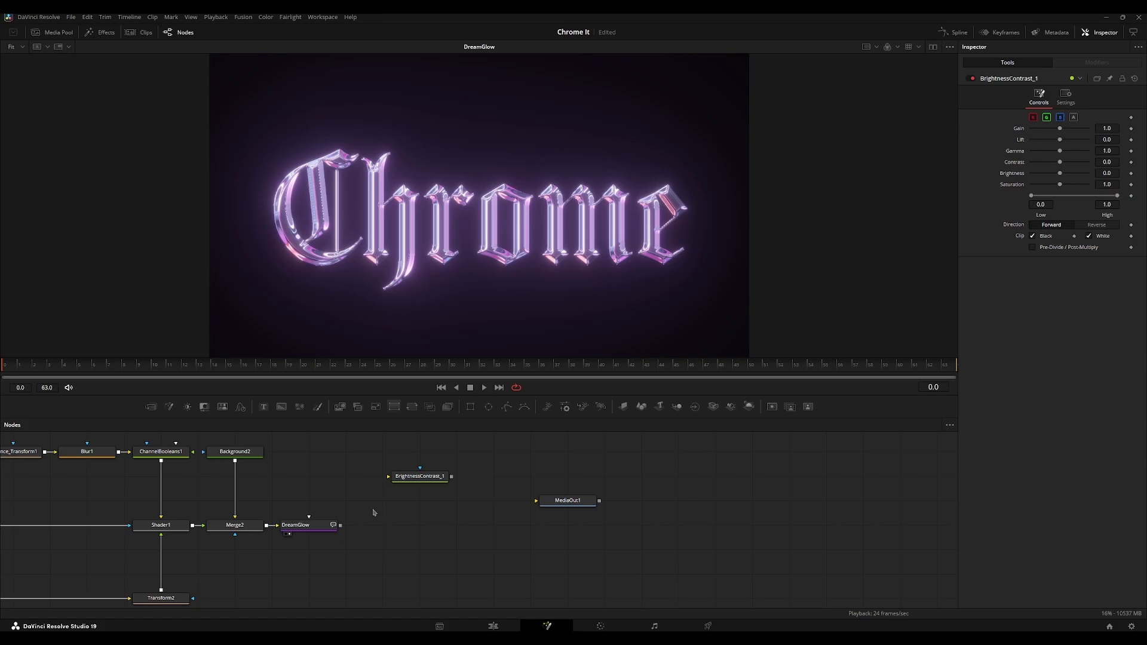
{"action": "left_click", "coordinate": [332, 525]}
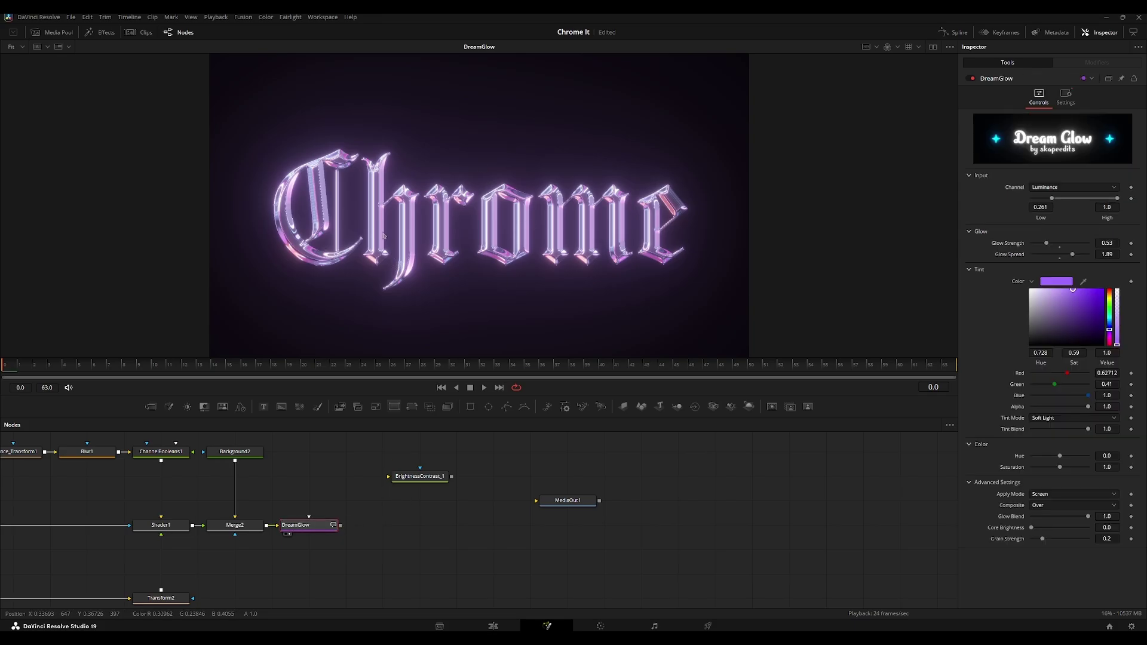
Step: Move the Brightness / Contrast node closer above Dream Glow, feed it from Dream Glow's output and show it in the viewer
{"action": "scroll", "coordinate": [360, 225], "scroll_direction": "up", "scroll_amount": 1}
{"action": "scroll", "coordinate": [358, 224], "scroll_direction": "down", "scroll_amount": 1}
{"action": "scroll", "coordinate": [311, 173], "scroll_direction": "up", "scroll_amount": 5}
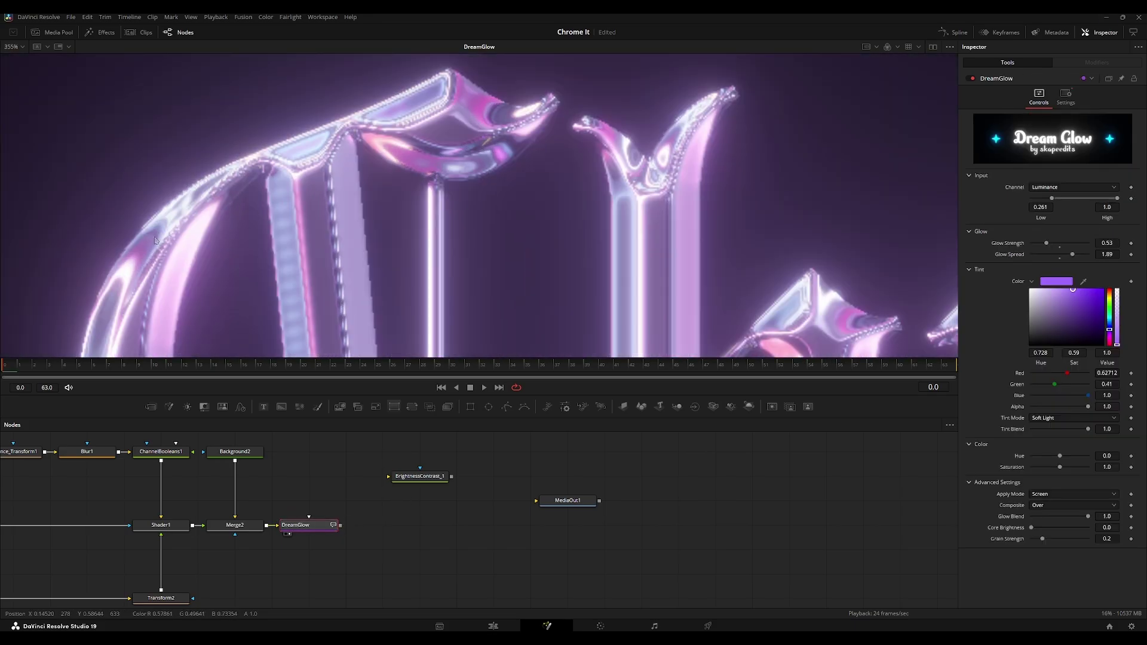
{"action": "key", "text": "ctrl+f"}
{"action": "left_click_drag", "start_coordinate": [415, 478], "coordinate": [375, 463]}
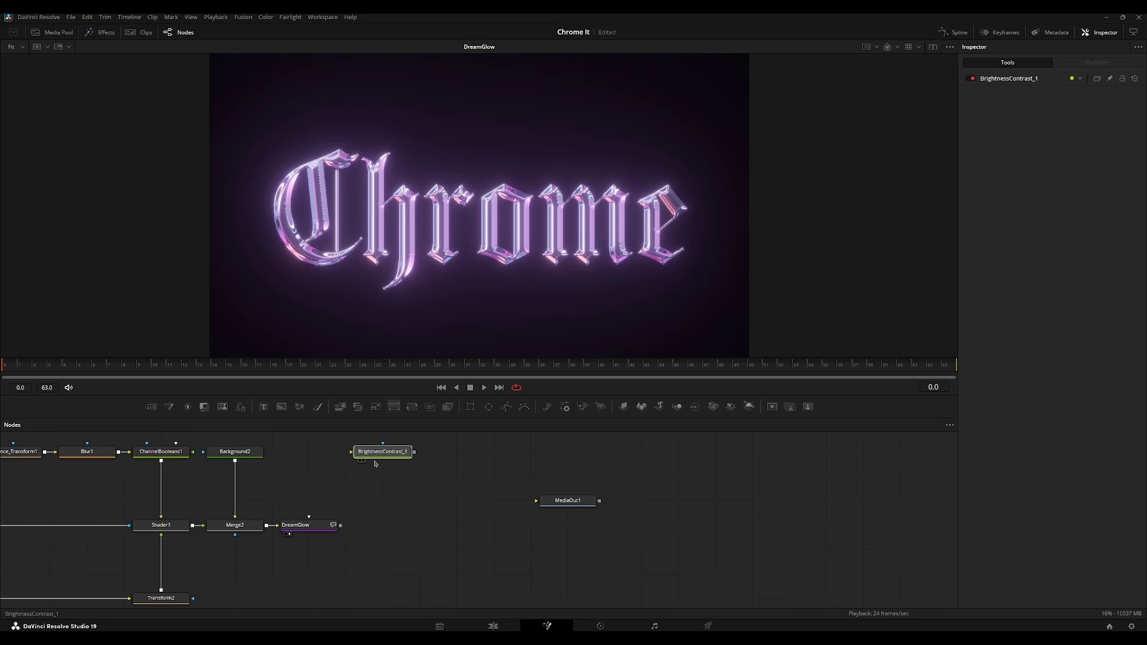
{"action": "left_click_drag", "start_coordinate": [341, 526], "coordinate": [377, 454]}
{"action": "key", "text": "2"}
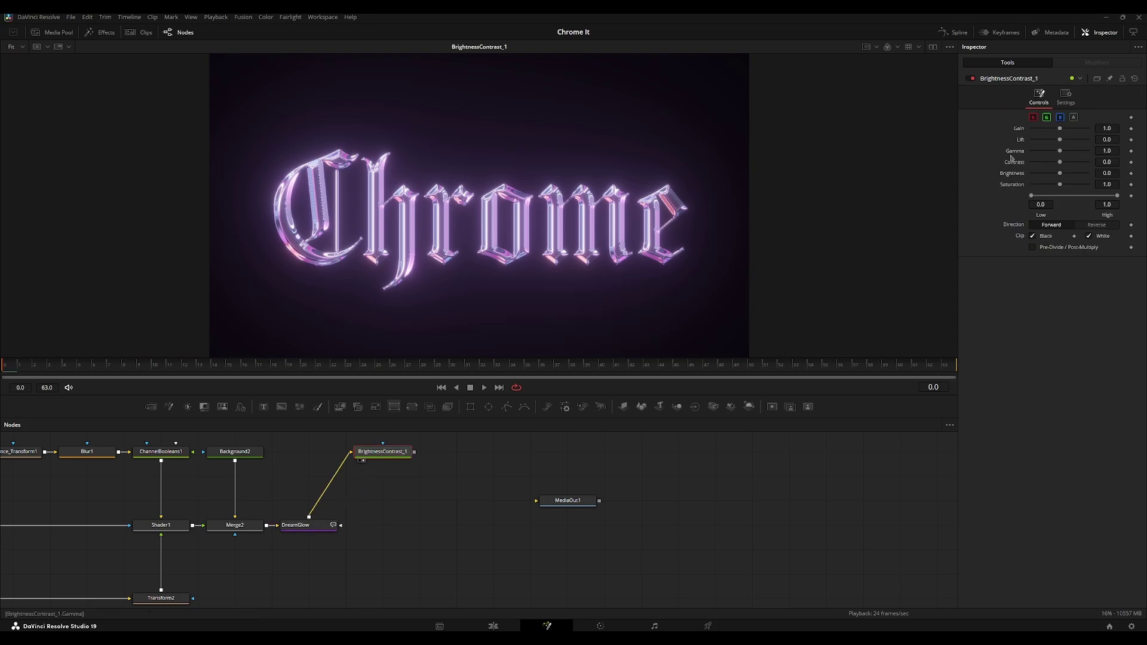
Step: Isolate the brightest highlights with BrightnessContrast_1 by setting Saturation to 0, Low to 0.911 and High to 0.961
{"action": "mouse_move", "coordinate": [1032, 195]}
{"action": "left_mouse_down"}
{"action": "mouse_move", "coordinate": [1100, 199]}
{"action": "mouse_move", "coordinate": [1031, 185]}
{"action": "left_mouse_up"}
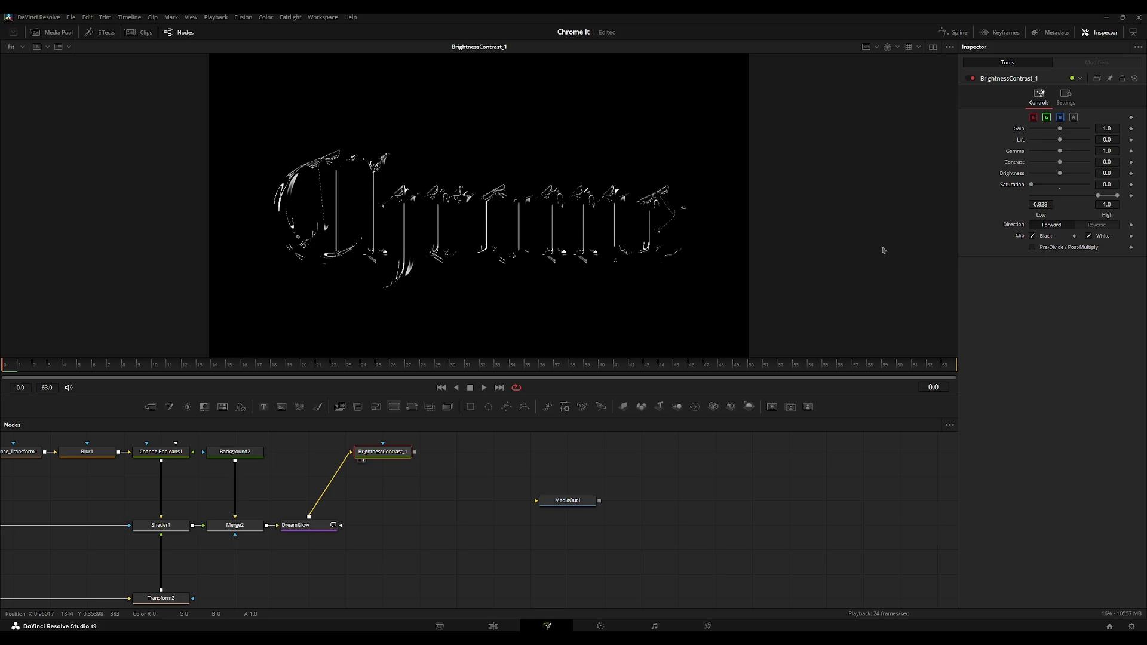
{"action": "scroll", "coordinate": [294, 211], "scroll_direction": "up", "scroll_amount": 4}
{"action": "key", "text": "ctrl+f"}
{"action": "left_click_drag", "start_coordinate": [1098, 196], "coordinate": [1112, 196]}
{"action": "scroll", "coordinate": [632, 309], "scroll_direction": "up", "scroll_amount": 3}
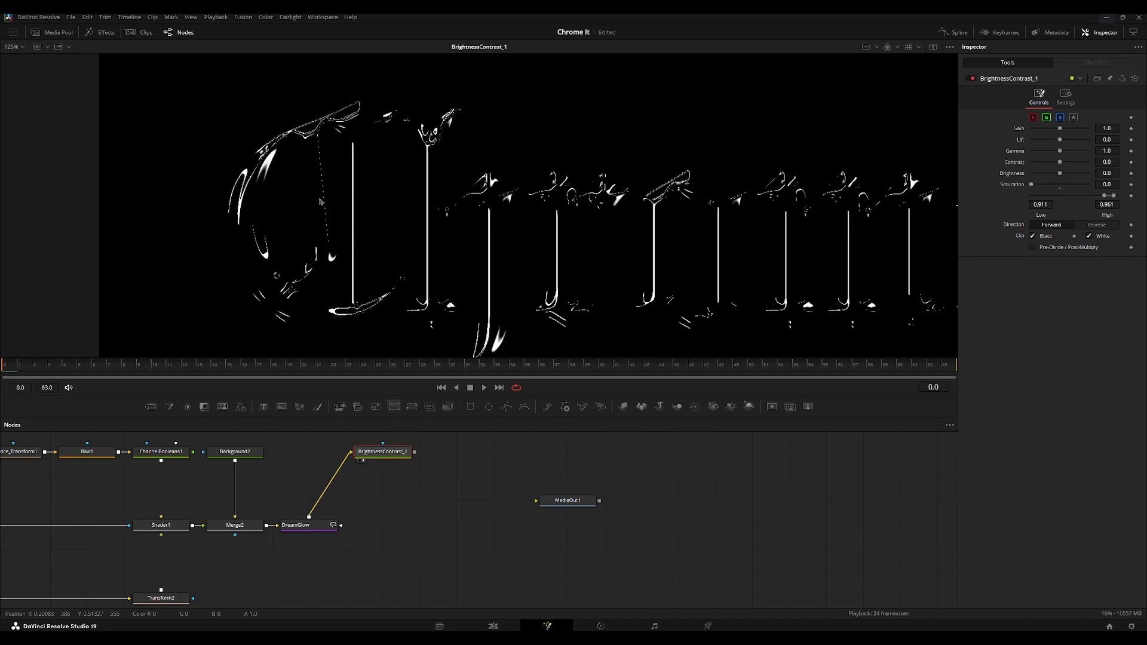
{"action": "key", "text": "ctrl+f"}
Step: Add a Blur node after BrightnessContrast_1, view it, and set its filter to Gaussian with a Blur Size of 30
{"action": "left_click_drag", "start_coordinate": [386, 462], "coordinate": [341, 506]}
{"action": "mouse_move", "coordinate": [341, 498]}
{"action": "left_mouse_down"}
{"action": "mouse_move", "coordinate": [304, 498]}
{"action": "mouse_move", "coordinate": [321, 480]}
{"action": "mouse_move", "coordinate": [359, 504]}
{"action": "left_mouse_up"}
{"action": "key", "text": "shift+space"}
{"action": "type", "text": "blur"}
{"action": "key", "text": "Return"}
{"action": "key", "text": "2"}
{"action": "left_click", "coordinate": [1062, 118]}
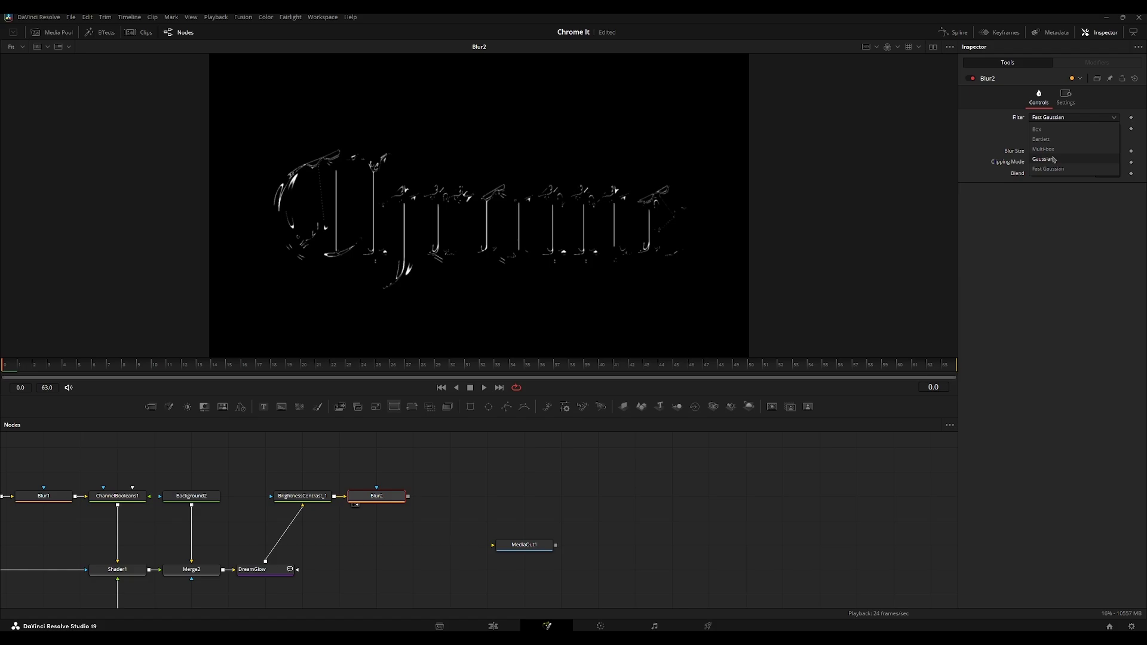
{"action": "left_click", "coordinate": [1054, 159]}
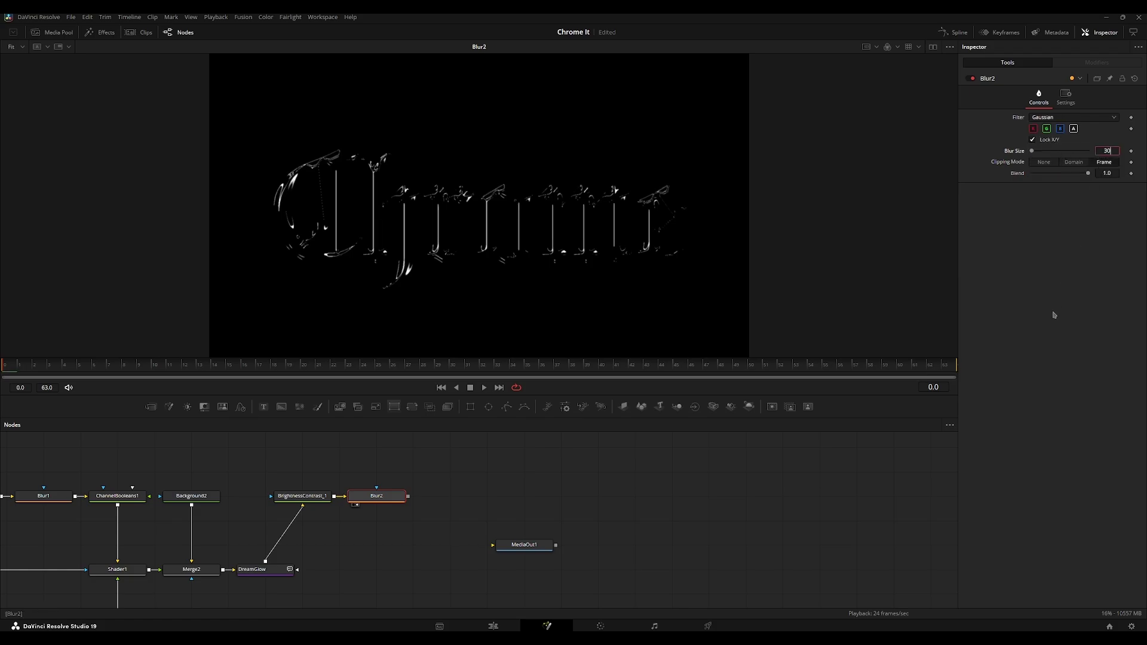
{"action": "key", "text": "Tab"}
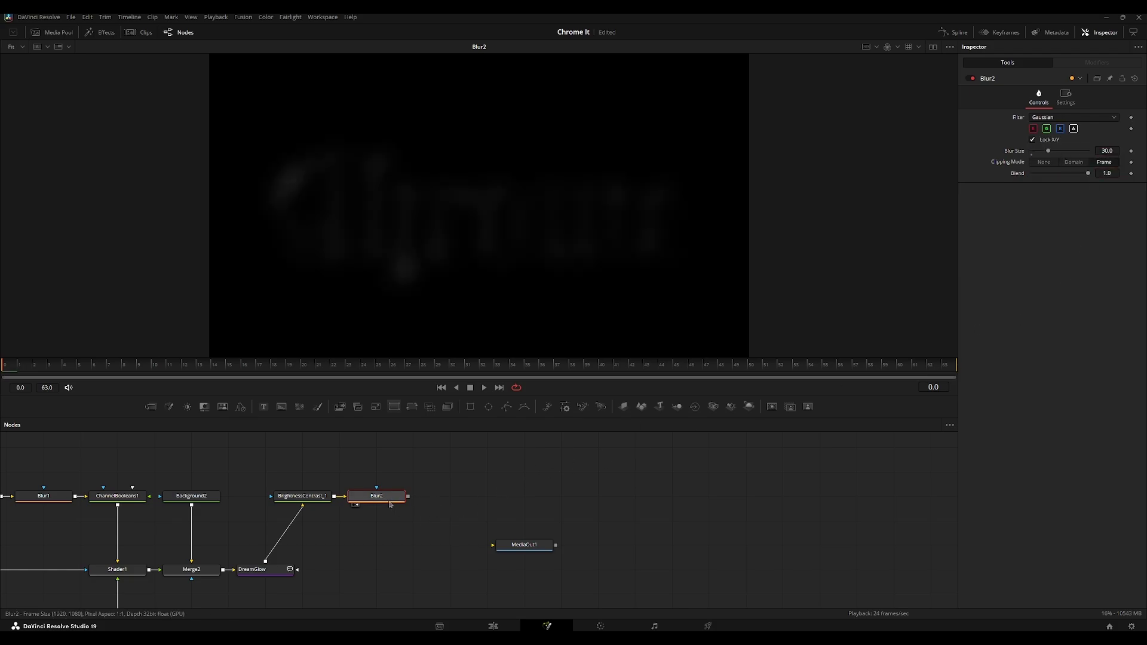
Step: Add a second Brightness / Contrast node after Blur2 and set its Gain to 12
{"action": "key", "text": "shift+space"}
{"action": "type", "text": "bri"}
{"action": "key", "text": "Return"}
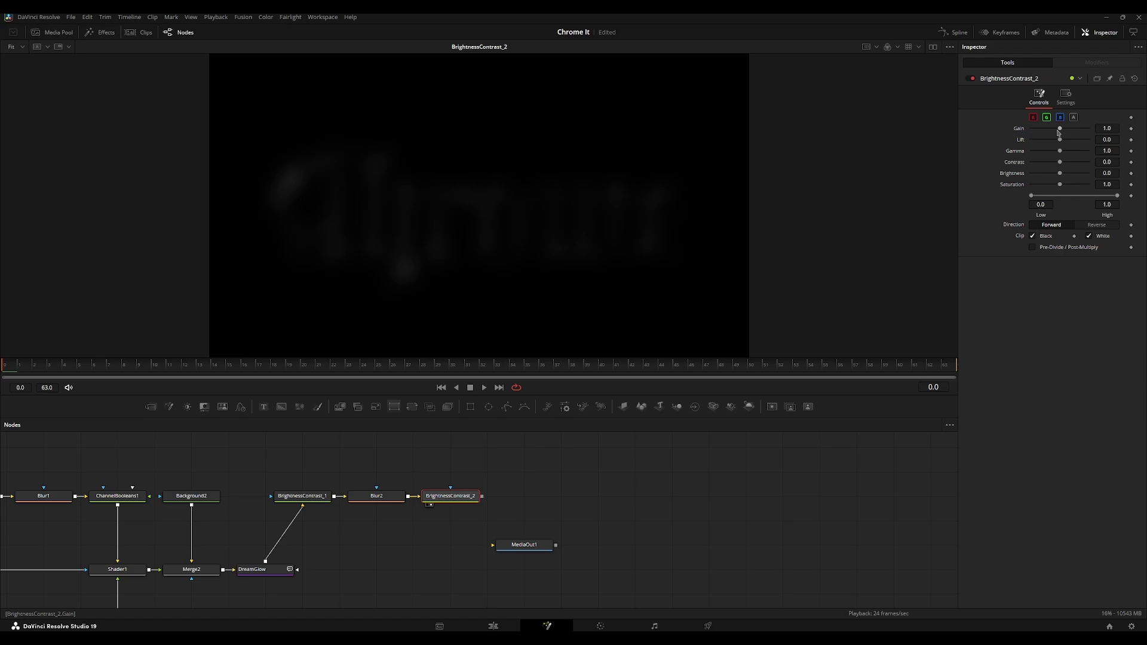
{"action": "left_click_drag", "start_coordinate": [1059, 129], "coordinate": [1120, 130]}
{"action": "type", "text": "1"}
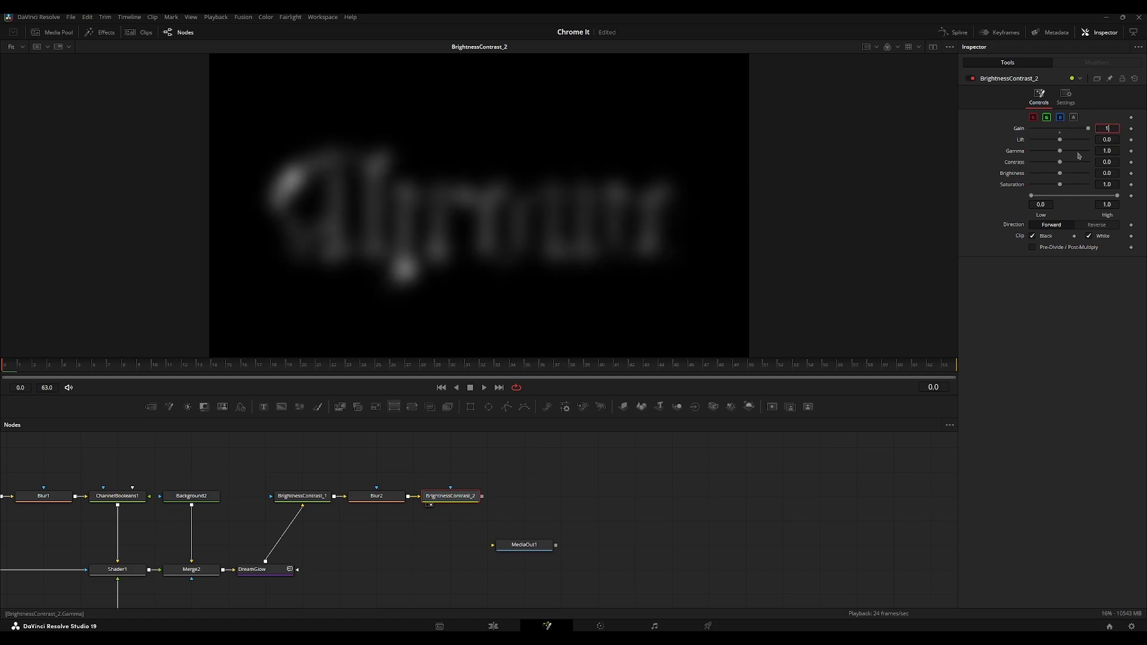
{"action": "type", "text": "2"}
{"action": "key", "text": "Tab"}
Step: Increase Blur2's Blur Size and set BrightnessContrast_2's Gain to 8.1
{"action": "left_click", "coordinate": [376, 497]}
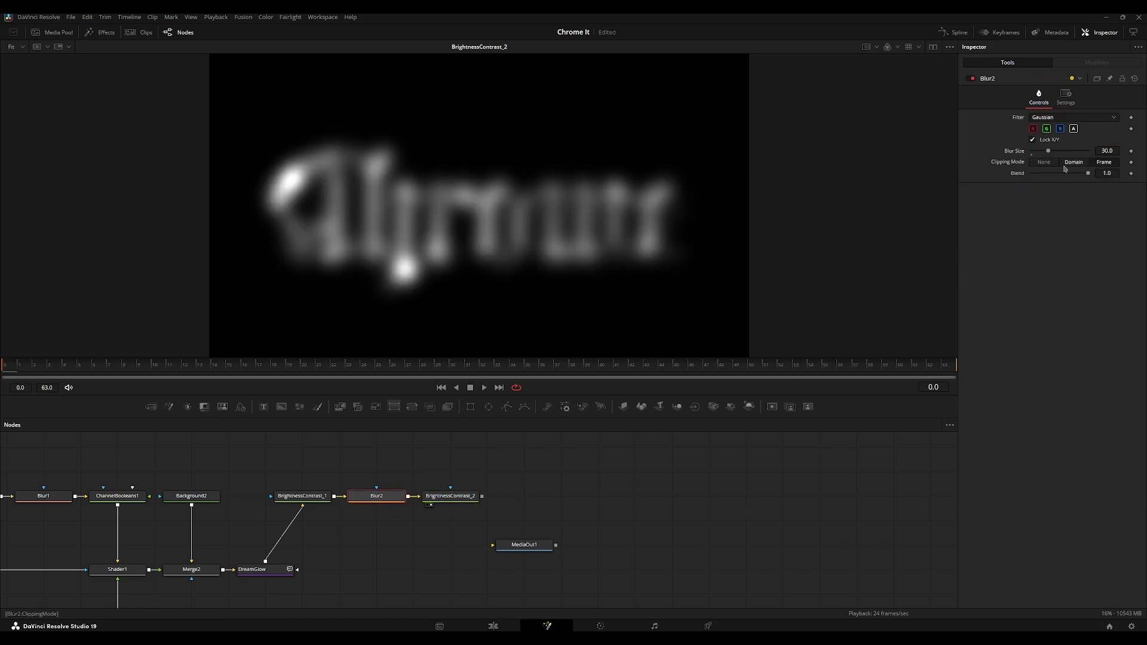
{"action": "left_click_drag", "start_coordinate": [1059, 152], "coordinate": [1072, 128]}
{"action": "left_click", "coordinate": [449, 497]}
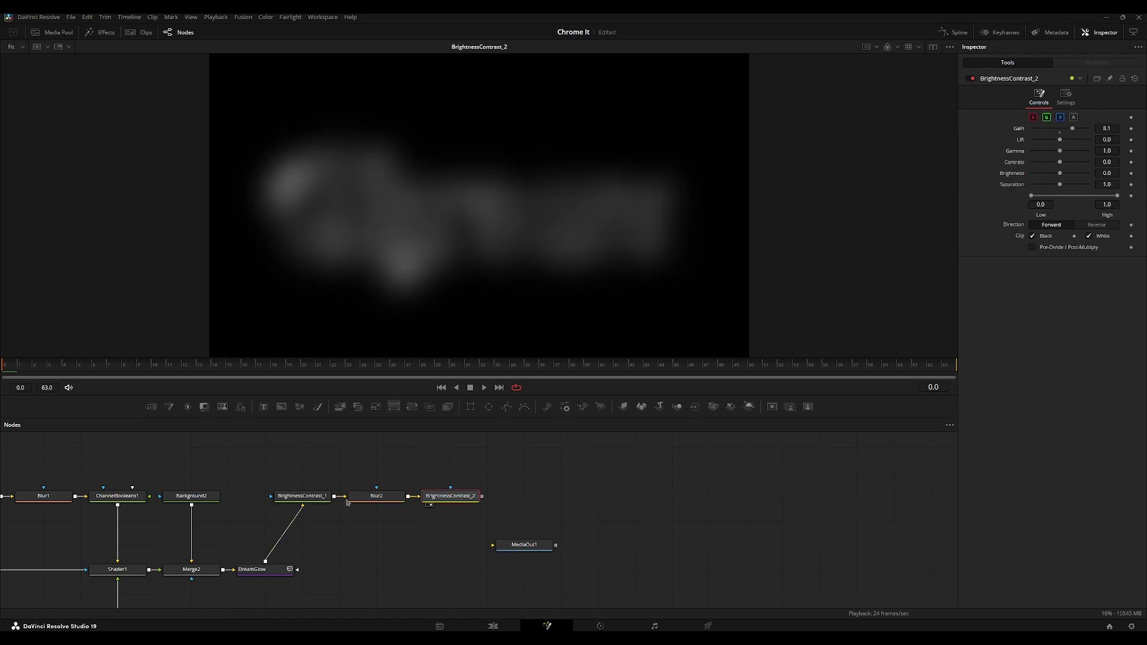
Step: Move MediaOut1 further along the flow and add an unconnected Merge node above it
{"action": "left_click_drag", "start_coordinate": [515, 545], "coordinate": [615, 522]}
{"action": "key", "text": "shift+space"}
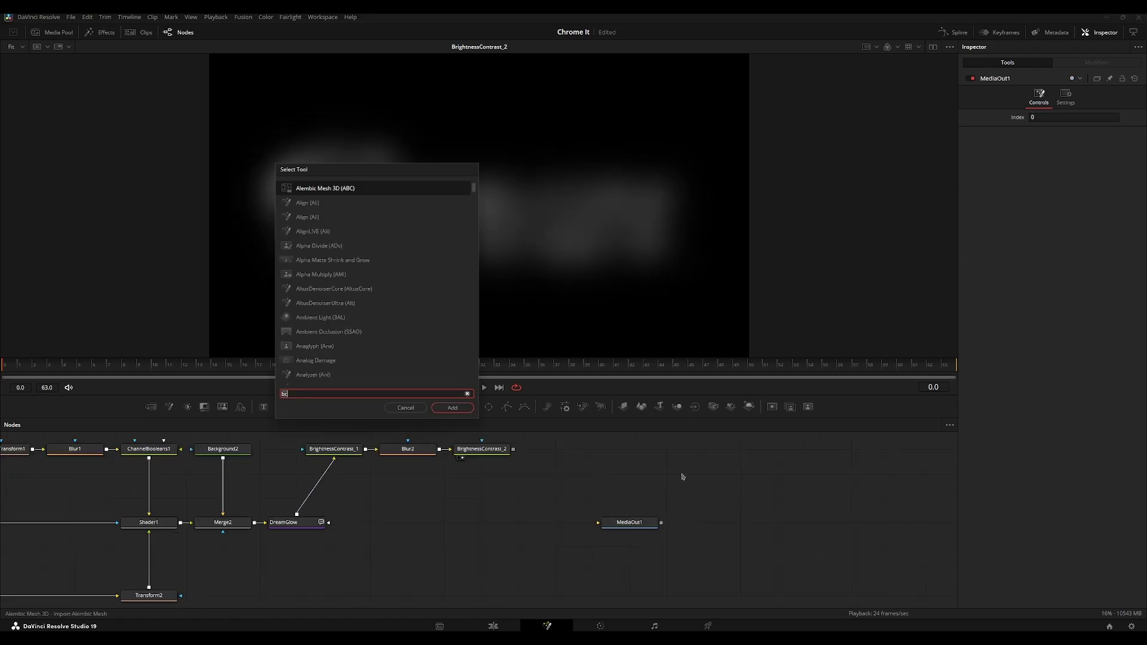
{"action": "type", "text": "mrg"}
{"action": "key", "text": "Return"}
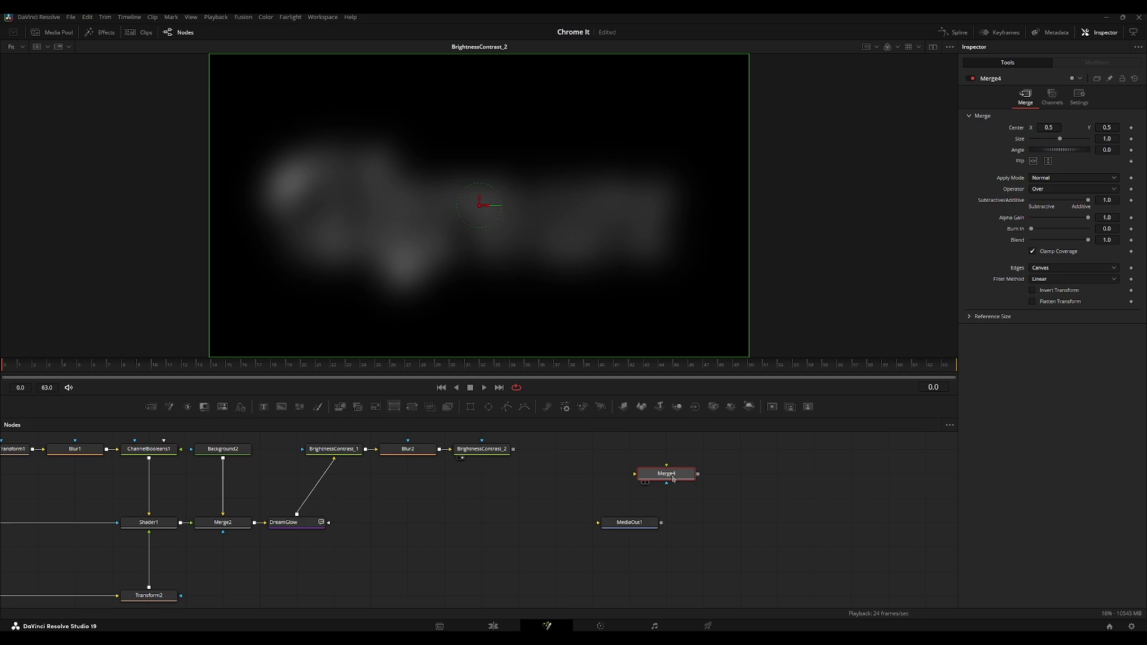
Step: Add a Matte Control node below the gap after Dream Glow, connect Dream Glow's output to it and view it
{"action": "key", "text": "shift+space"}
{"action": "type", "text": "matte"}
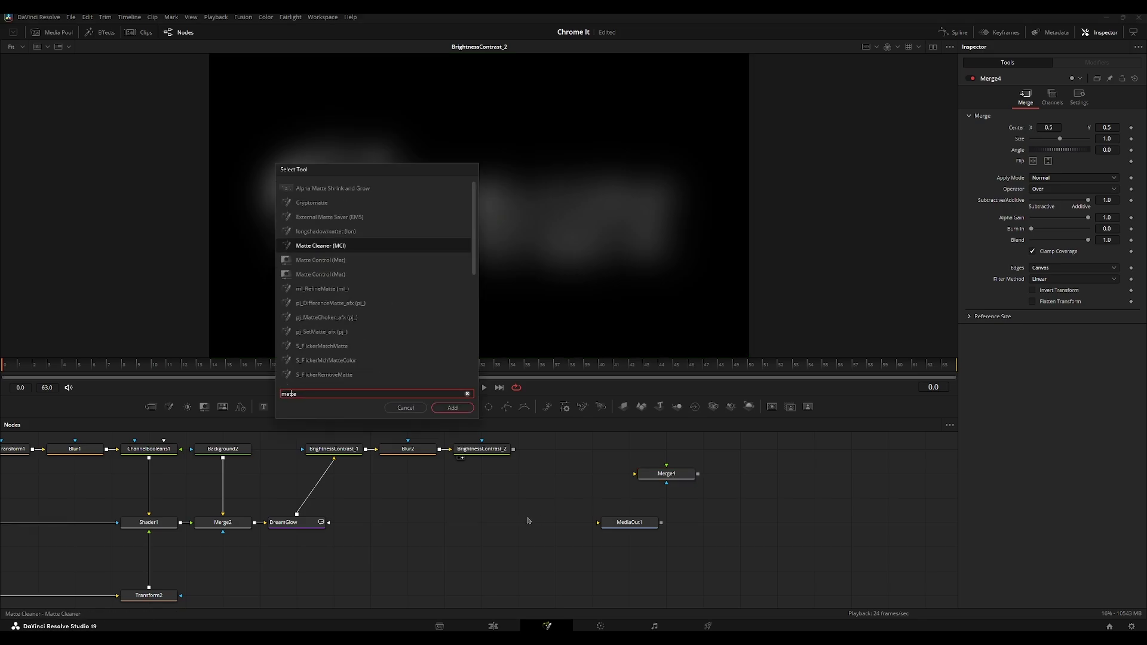
{"action": "key", "text": "Return"}
{"action": "mouse_move", "coordinate": [526, 522]}
{"action": "left_mouse_down"}
{"action": "mouse_move", "coordinate": [489, 451]}
{"action": "mouse_move", "coordinate": [519, 502]}
{"action": "left_mouse_up"}
{"action": "left_click_drag", "start_coordinate": [504, 482], "coordinate": [429, 531]}
{"action": "left_click_drag", "start_coordinate": [293, 470], "coordinate": [398, 513]}
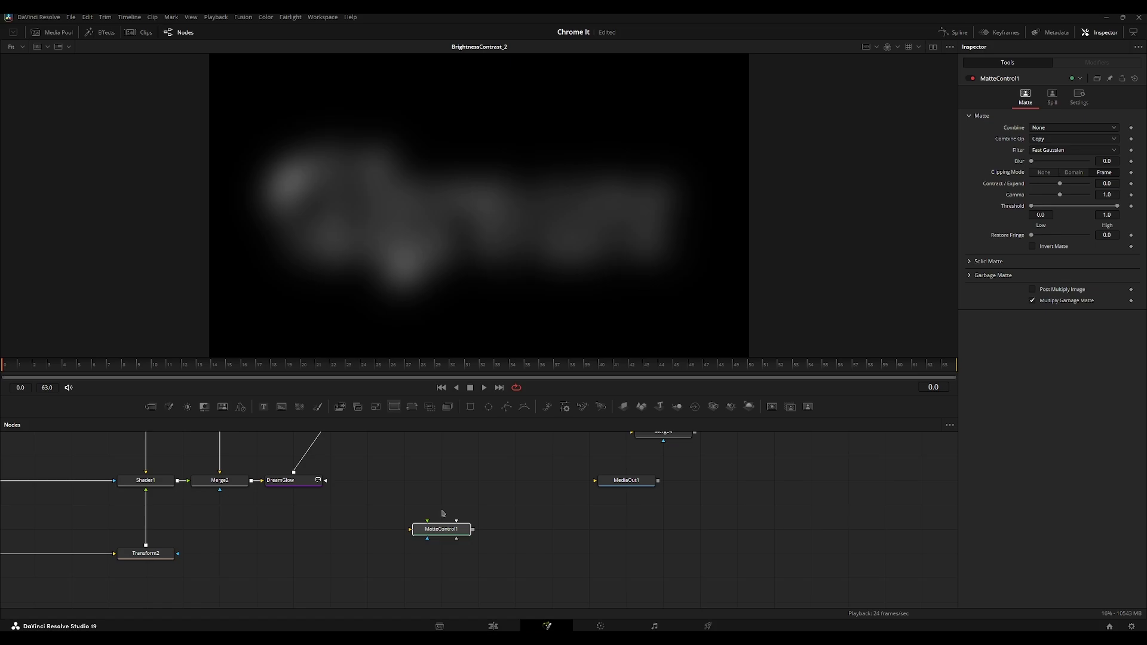
{"action": "left_click_drag", "start_coordinate": [325, 480], "coordinate": [532, 541]}
{"action": "key", "text": "1"}
{"action": "left_click", "coordinate": [568, 520]}
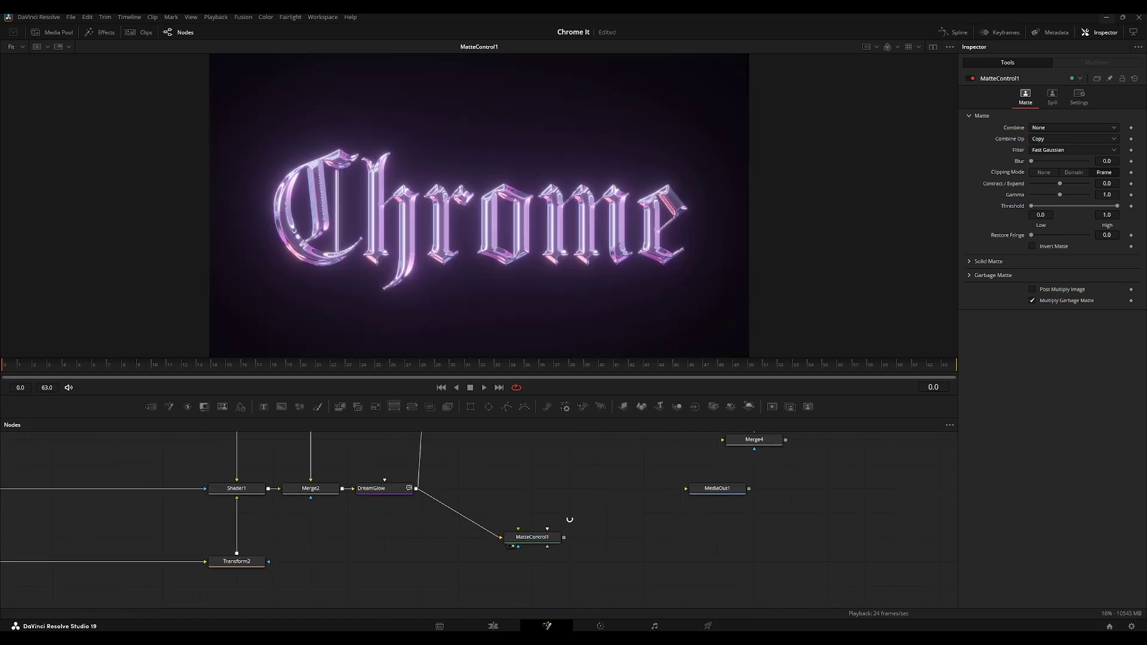
Step: Save the project, bring Dag.jpg from the media pool into the node graph below Matte Control, and view it
{"action": "key", "text": "ctrl+s"}
{"action": "left_click", "coordinate": [50, 32]}
{"action": "scroll", "coordinate": [137, 188], "scroll_direction": "down", "scroll_amount": 3}
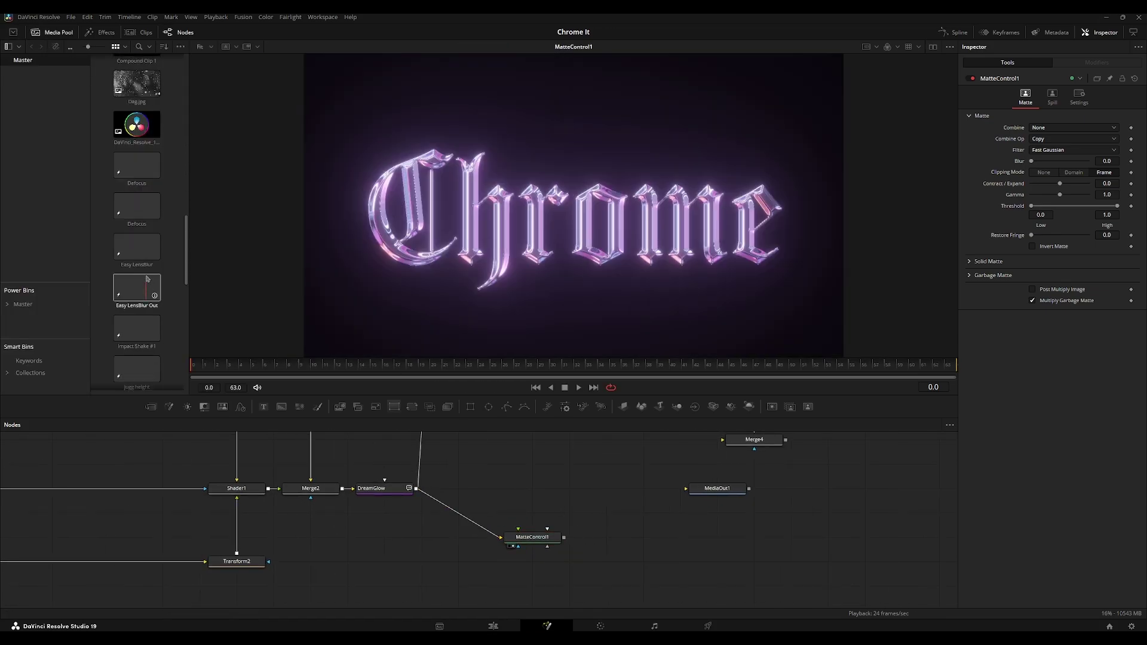
{"action": "scroll", "coordinate": [137, 188], "scroll_direction": "up", "scroll_amount": 3}
{"action": "left_click_drag", "start_coordinate": [137, 187], "coordinate": [459, 562]}
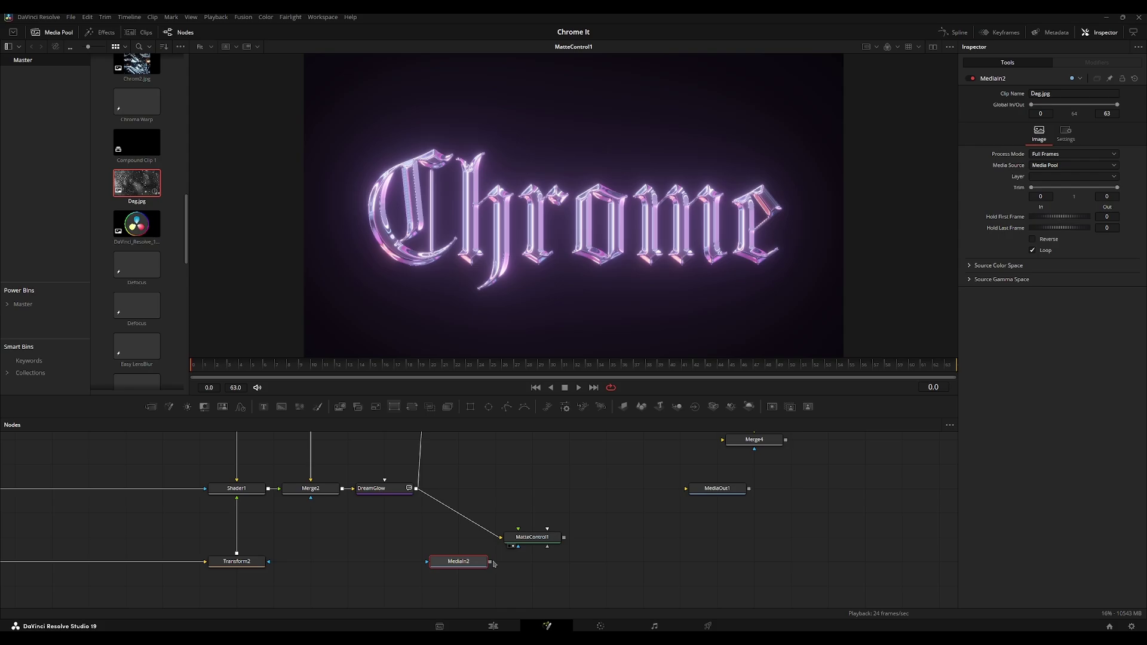
{"action": "key", "text": "1"}
{"action": "left_click", "coordinate": [50, 33]}
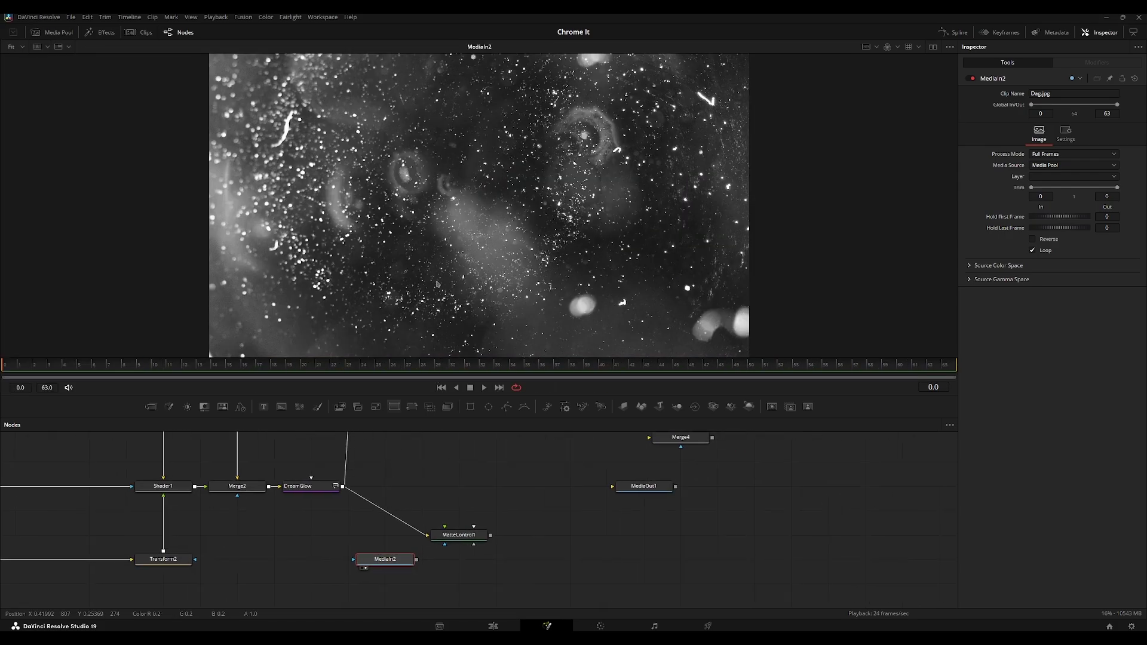
Step: Connect the Dag.jpg node to MatteControl1 as Garbage Matte, invert the matte and set its channel to Luminance
{"action": "left_click_drag", "start_coordinate": [415, 559], "coordinate": [457, 536]}
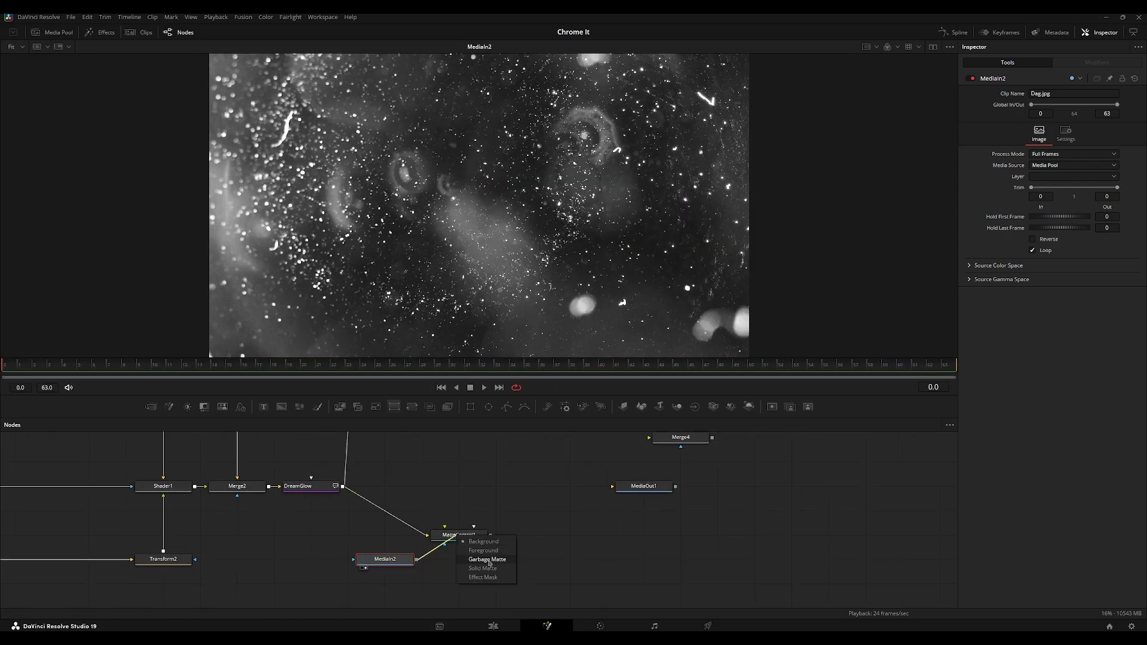
{"action": "left_click", "coordinate": [472, 542]}
{"action": "key", "text": "1"}
{"action": "left_click", "coordinate": [970, 278]}
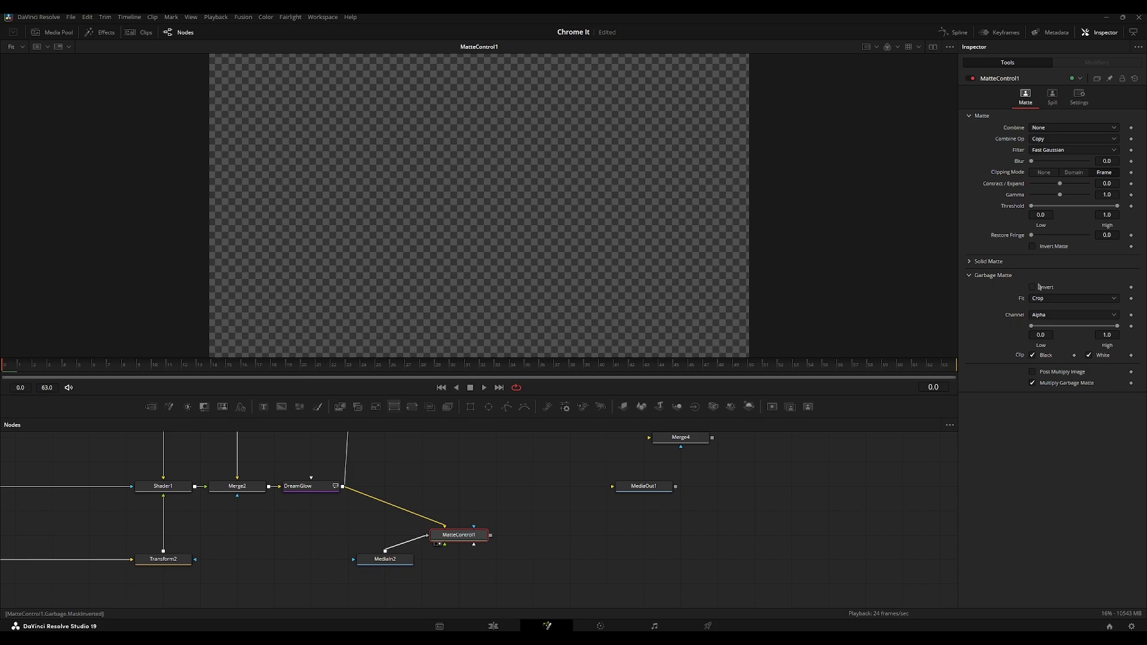
{"action": "left_click", "coordinate": [1043, 289]}
{"action": "left_click", "coordinate": [1073, 315]}
{"action": "left_click", "coordinate": [1051, 326]}
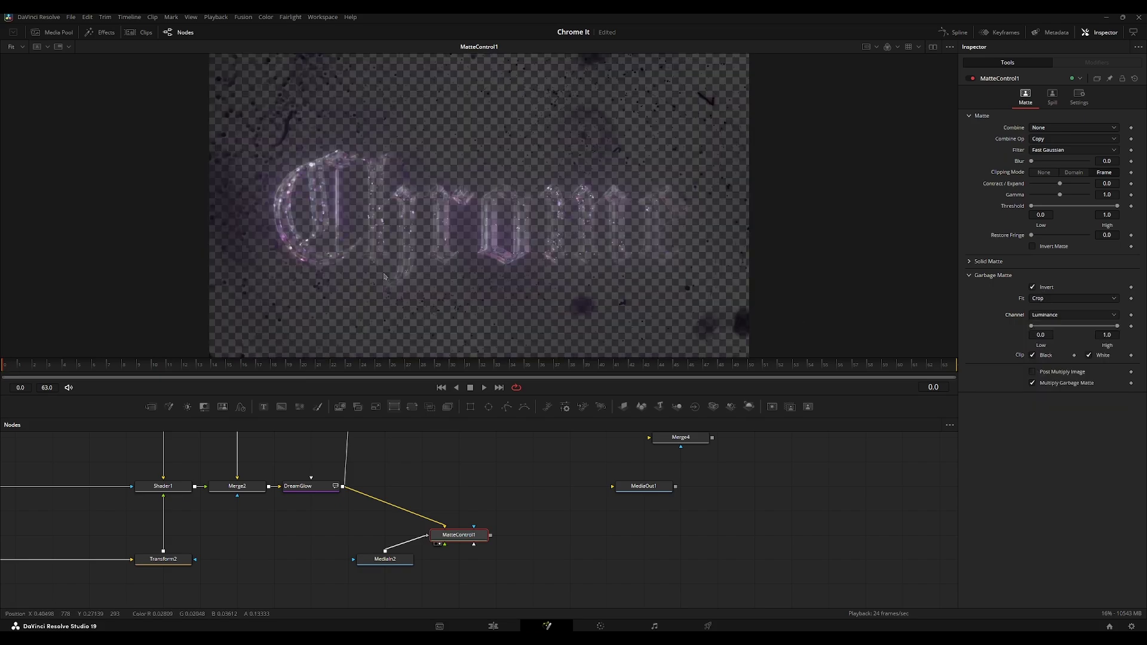
Step: Compare the Dag.jpg image with the matted result, and line up MediaIn2 and MatteControl1 in the row below Dream Glow
{"action": "left_click", "coordinate": [385, 558]}
{"action": "key", "text": "1"}
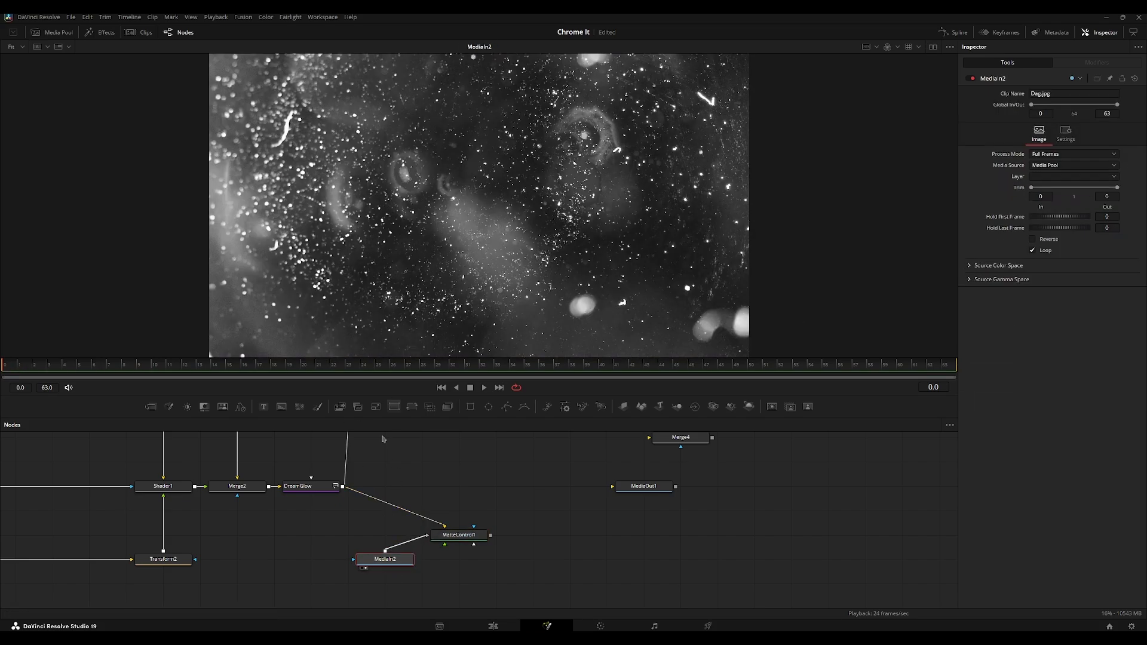
{"action": "left_click", "coordinate": [475, 536]}
{"action": "key", "text": "2"}
{"action": "left_click_drag", "start_coordinate": [391, 559], "coordinate": [316, 559]}
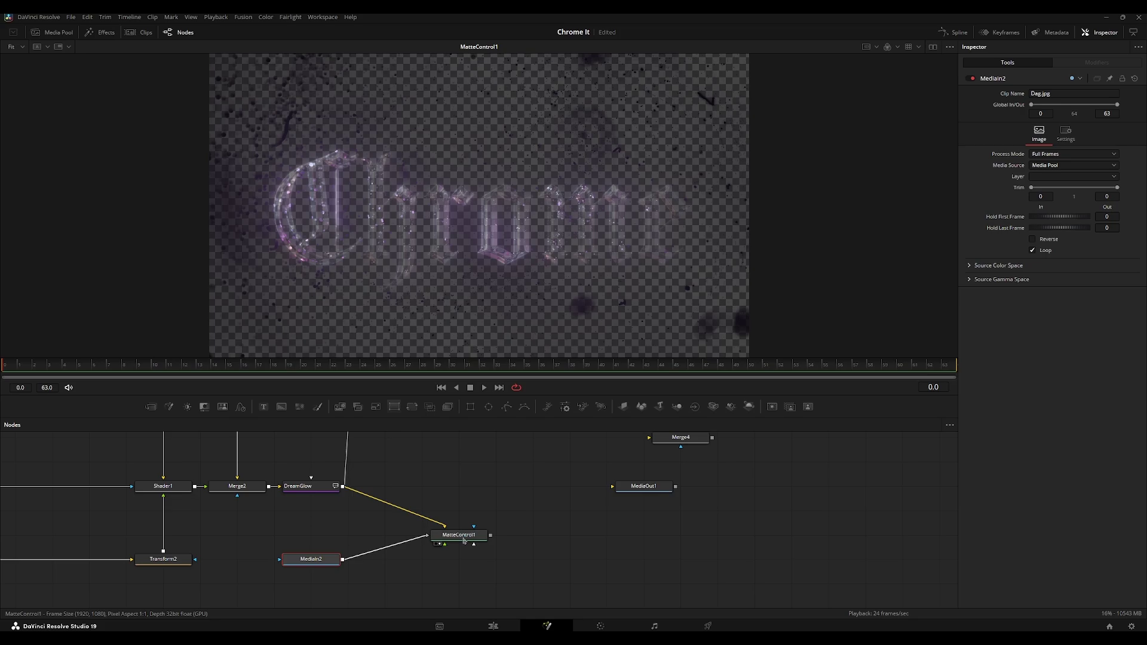
{"action": "left_click_drag", "start_coordinate": [459, 536], "coordinate": [422, 560]}
{"action": "left_click_drag", "start_coordinate": [438, 489], "coordinate": [403, 516]}
{"action": "key", "text": "shift+space"}
{"action": "key", "text": "BackSpace"}
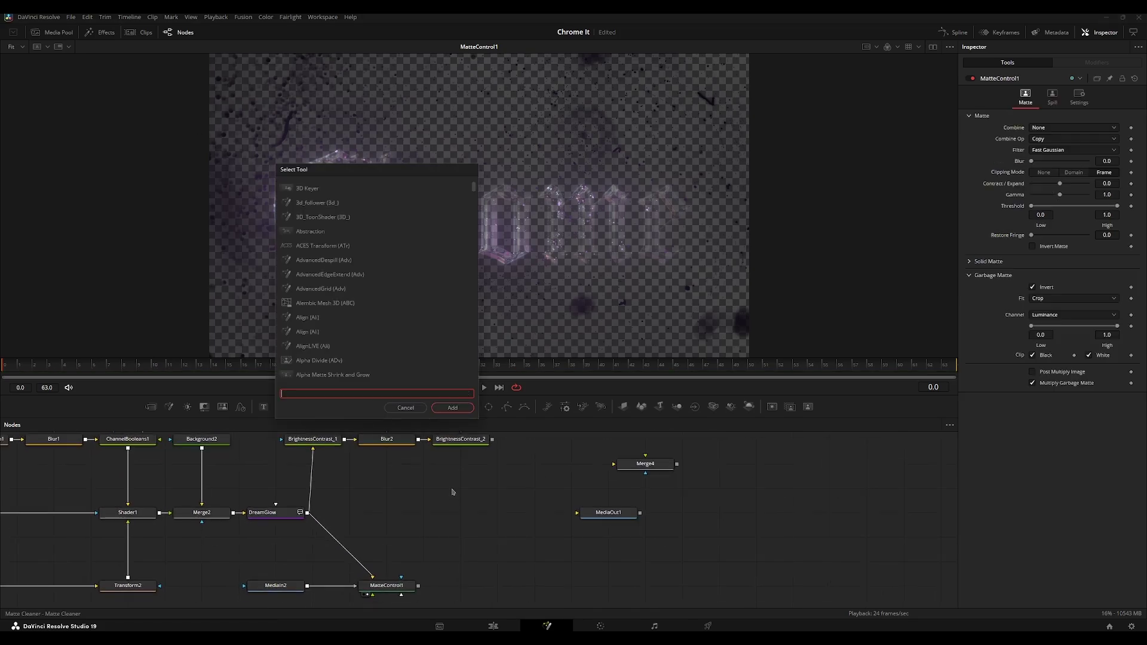
{"action": "type", "text": "came"}
{"action": "key", "text": "Return"}
Step: Place Merge4 after Dream Glow, with BrightnessContrast_2 as its effect mask and Dream Glow as its background
{"action": "mouse_move", "coordinate": [645, 464]}
{"action": "left_mouse_down"}
{"action": "mouse_move", "coordinate": [499, 486]}
{"action": "mouse_move", "coordinate": [423, 513]}
{"action": "left_mouse_up"}
{"action": "left_click_drag", "start_coordinate": [492, 439], "coordinate": [406, 515]}
{"action": "left_click", "coordinate": [443, 539]}
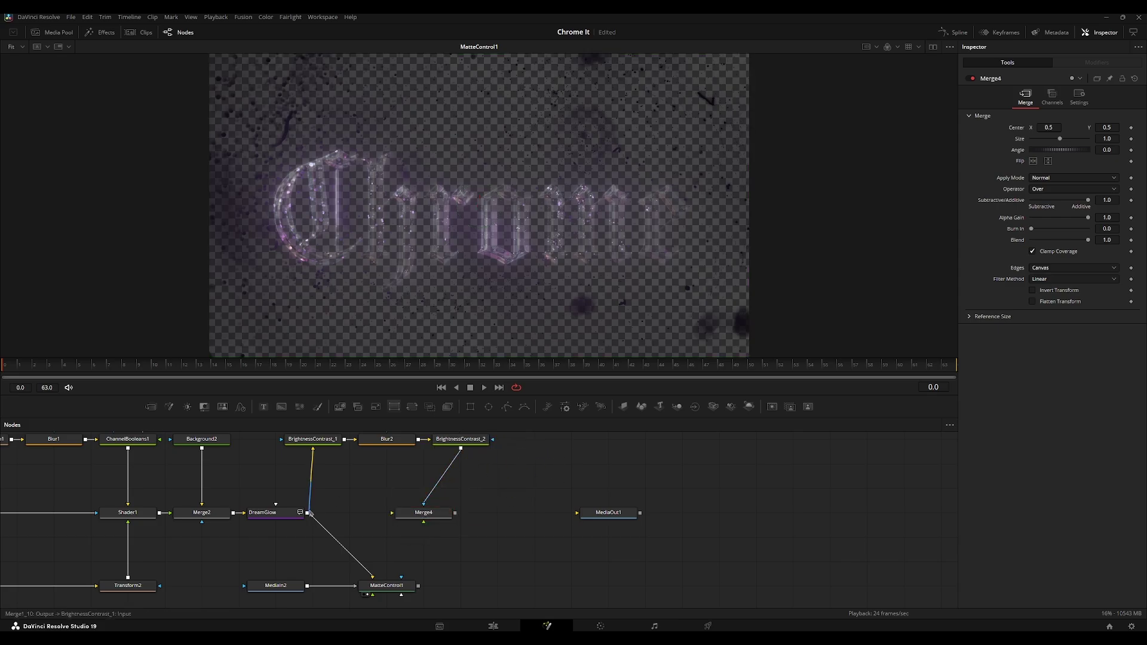
{"action": "left_click_drag", "start_coordinate": [307, 513], "coordinate": [423, 515]}
{"action": "left_click", "coordinate": [434, 522]}
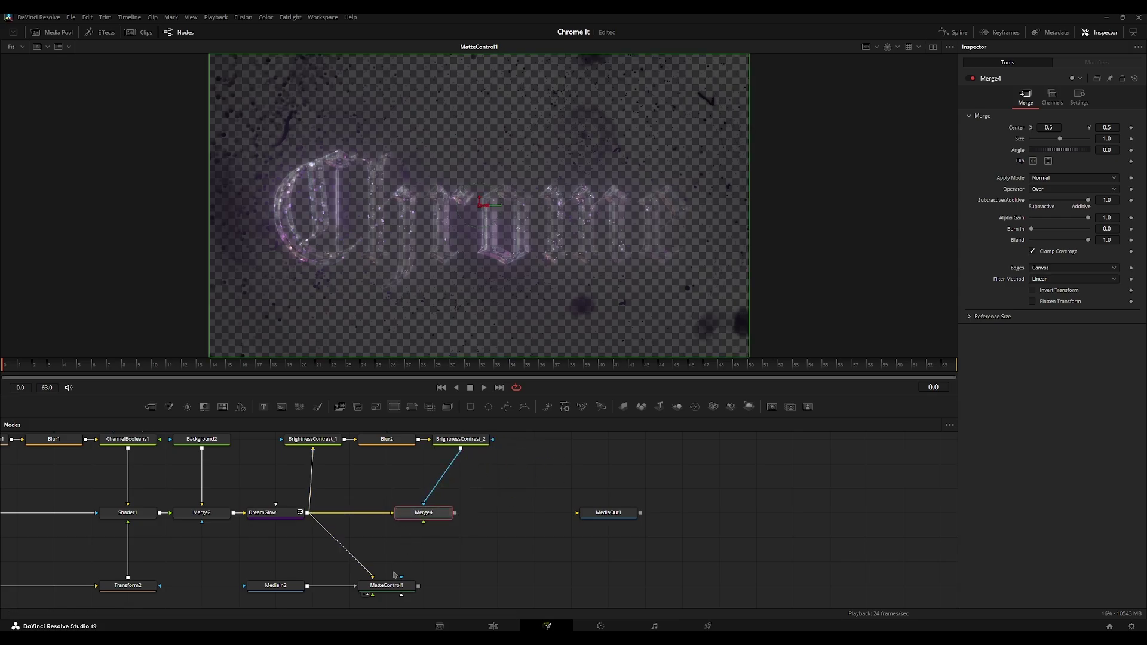
Step: Connect MatteControl1 as Merge4's foreground, view the merge and set its Apply Mode to Screen
{"action": "left_click_drag", "start_coordinate": [416, 587], "coordinate": [432, 522]}
{"action": "left_click", "coordinate": [447, 528]}
{"action": "key", "text": "1"}
{"action": "left_click", "coordinate": [1052, 182]}
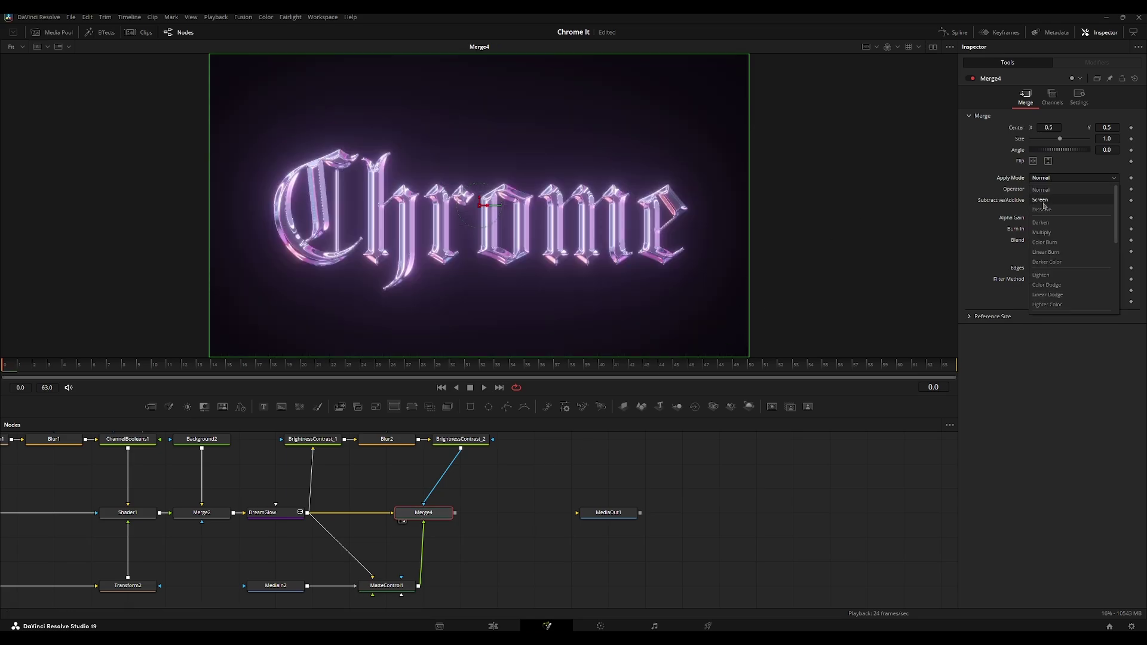
{"action": "left_click", "coordinate": [1052, 191]}
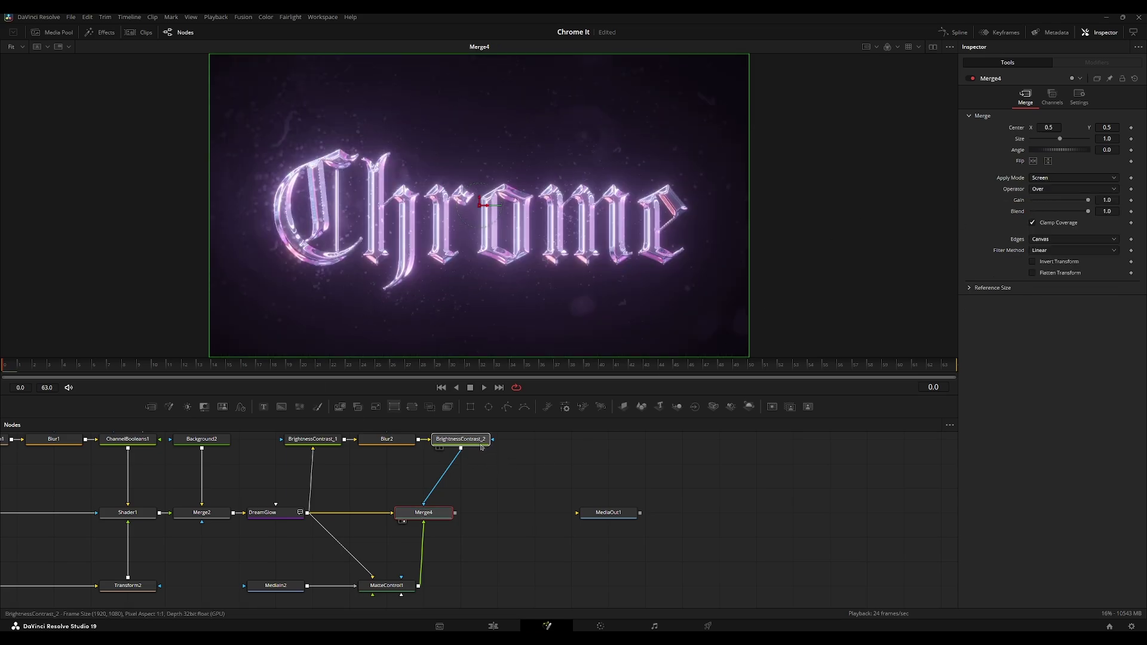
Step: Move BrightnessContrast_2 directly above Merge4 and examine its blurred mask in the viewer
{"action": "left_click_drag", "start_coordinate": [462, 441], "coordinate": [425, 464]}
{"action": "key", "text": "2"}
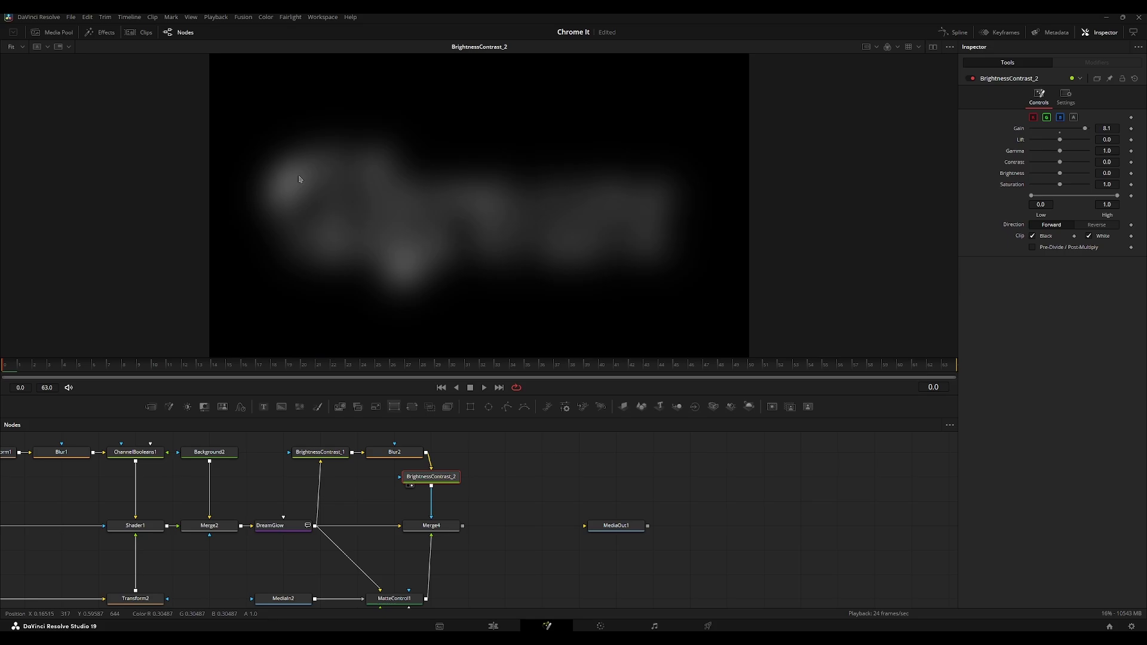
{"action": "scroll", "coordinate": [299, 180], "scroll_direction": "up", "scroll_amount": 4}
{"action": "key", "text": "ctrl+f"}
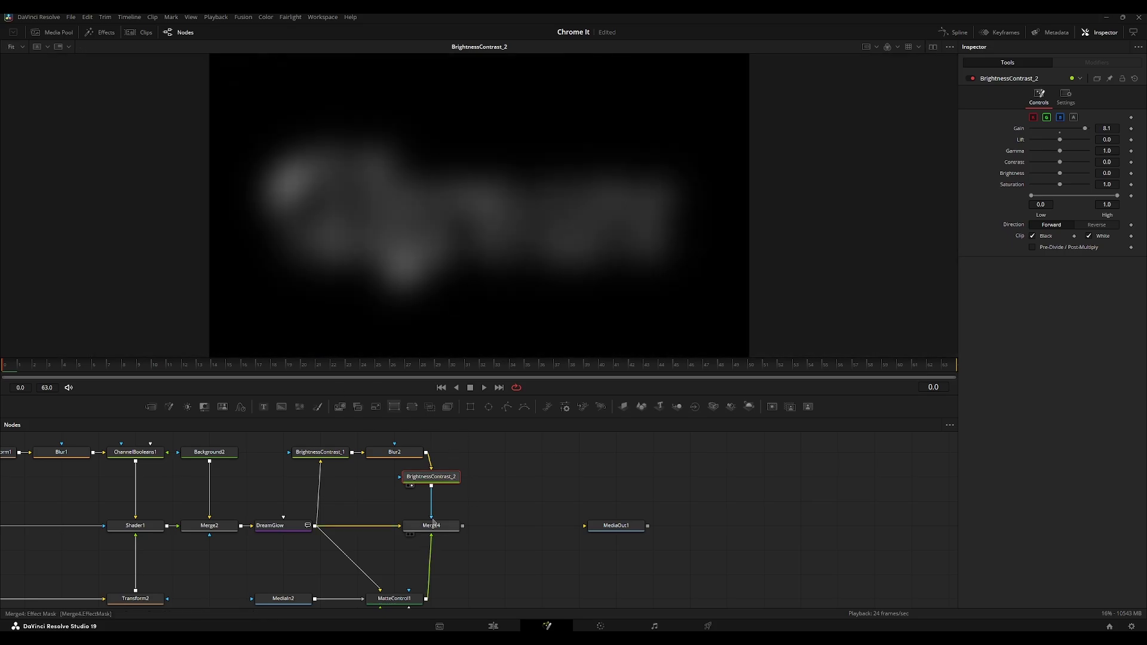
Step: Examine Merge4's dust on the lettering up close, compare it with MatteControl1, and select BrightnessContrast_2
{"action": "left_click", "coordinate": [431, 526]}
{"action": "key", "text": "2"}
{"action": "scroll", "coordinate": [319, 177], "scroll_direction": "up", "scroll_amount": 2}
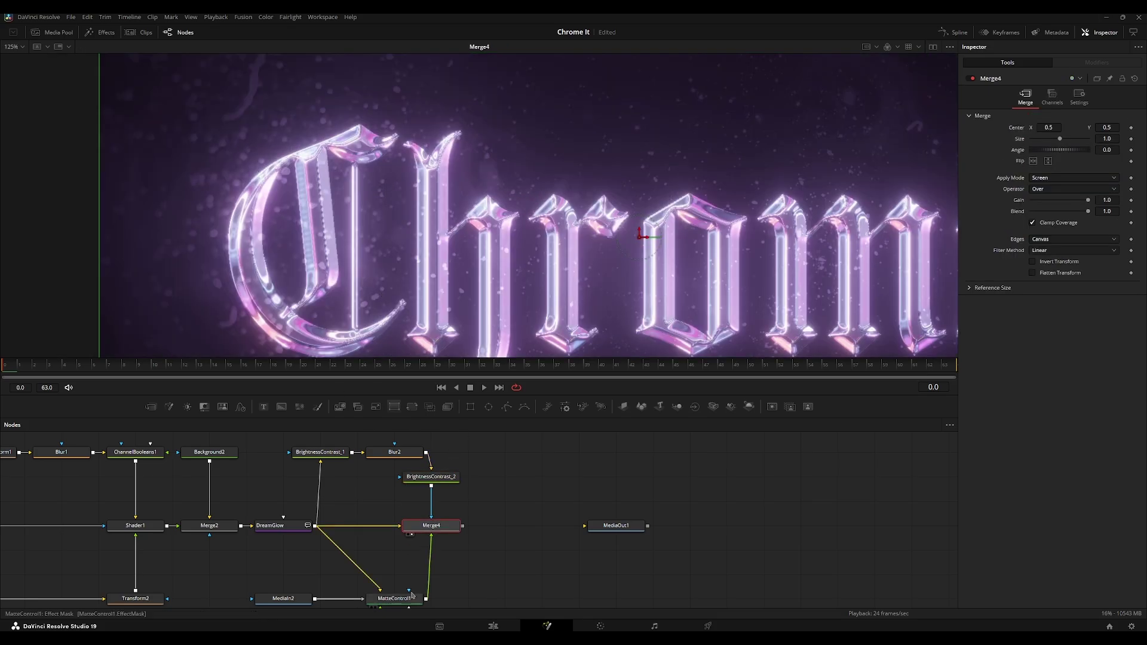
{"action": "left_click", "coordinate": [391, 598]}
{"action": "key", "text": "1"}
{"action": "left_click", "coordinate": [432, 525]}
{"action": "key", "text": "1"}
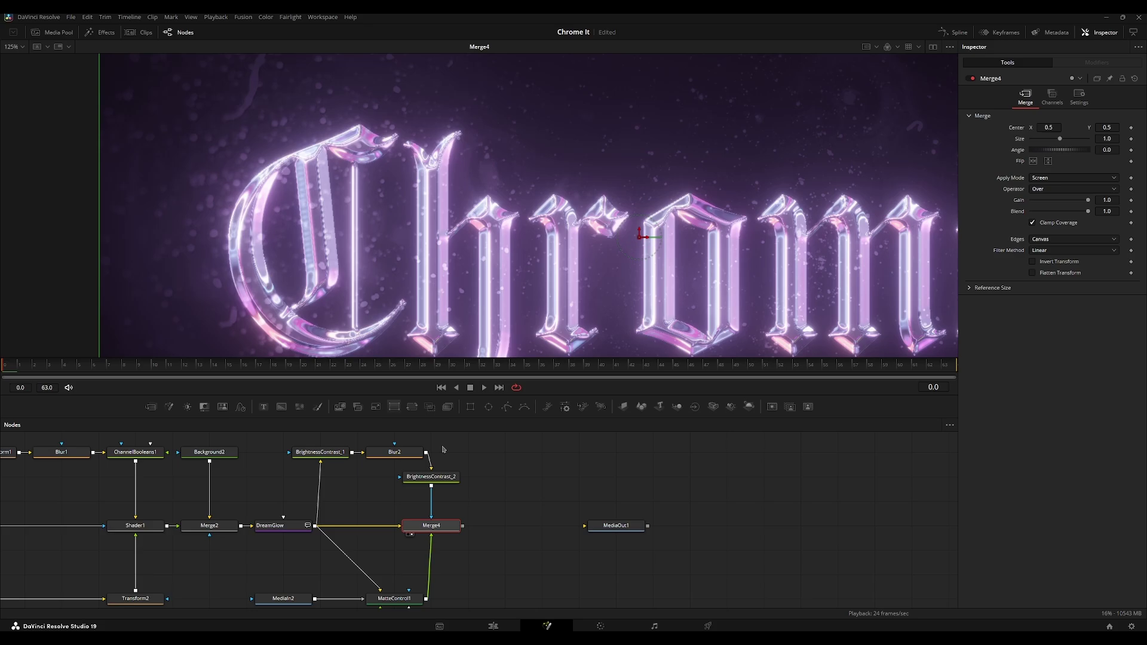
{"action": "key", "text": "ctrl+f"}
{"action": "left_click", "coordinate": [431, 476]}
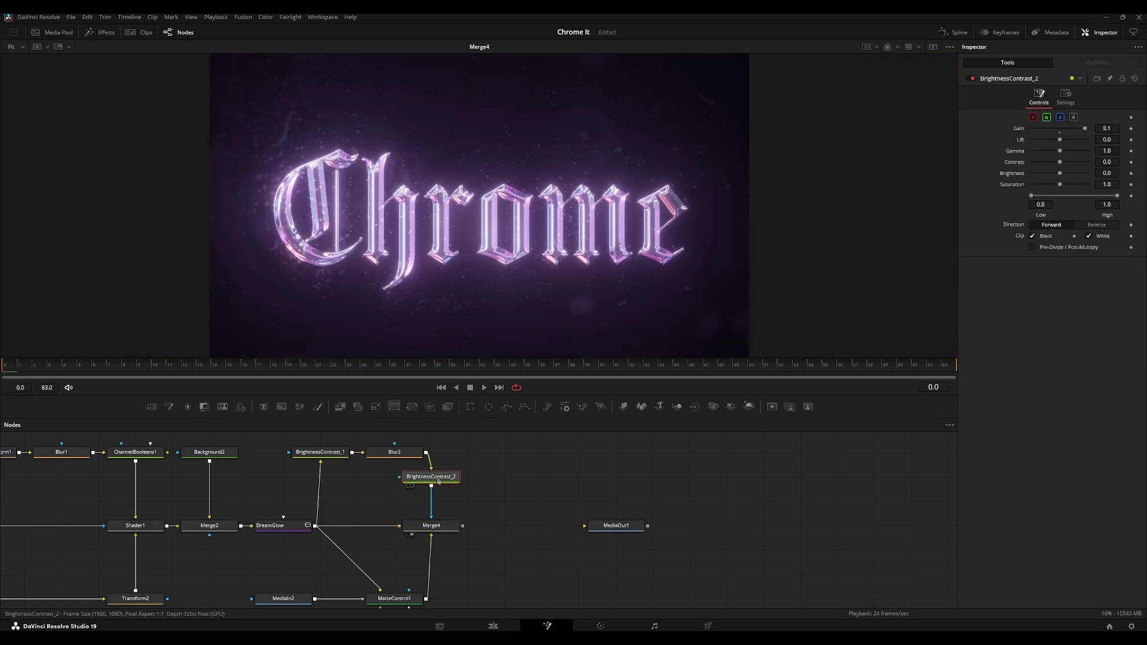
Step: Set BrightnessContrast_1's High level to 1.0, then view the outputs of Blur2 and BrightnessContrast_2
{"action": "left_click", "coordinate": [394, 452]}
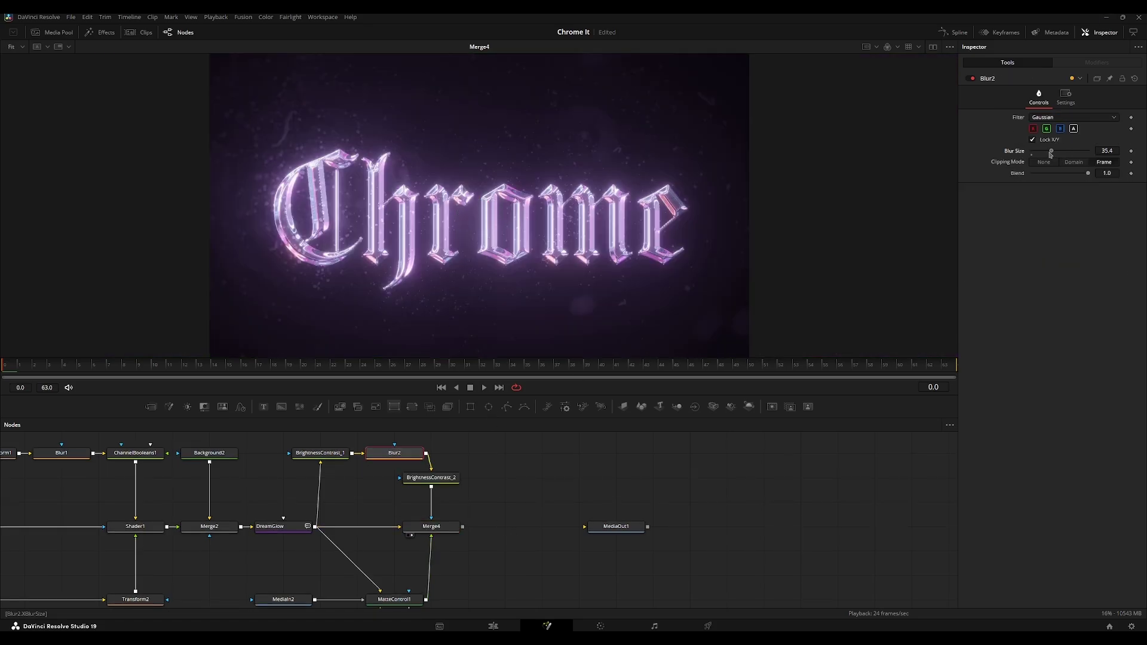
{"action": "left_click", "coordinate": [321, 452]}
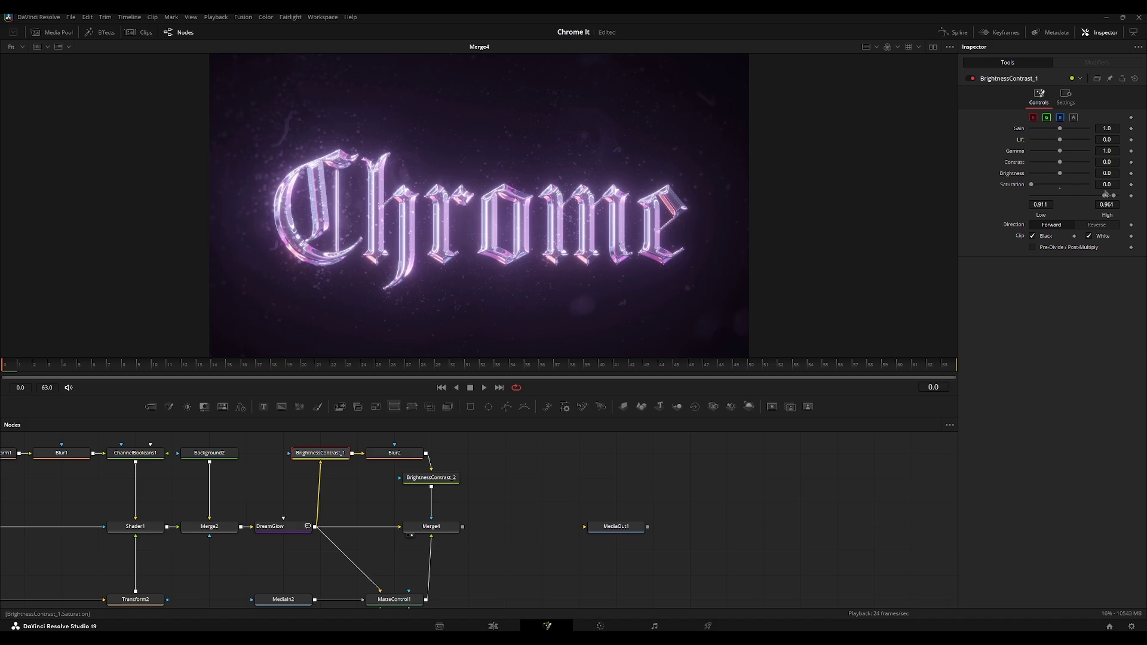
{"action": "key", "text": "1"}
{"action": "left_click_drag", "start_coordinate": [1106, 194], "coordinate": [1133, 200]}
{"action": "left_click", "coordinate": [399, 454]}
{"action": "key", "text": "2"}
{"action": "left_click", "coordinate": [439, 477]}
{"action": "key", "text": "2"}
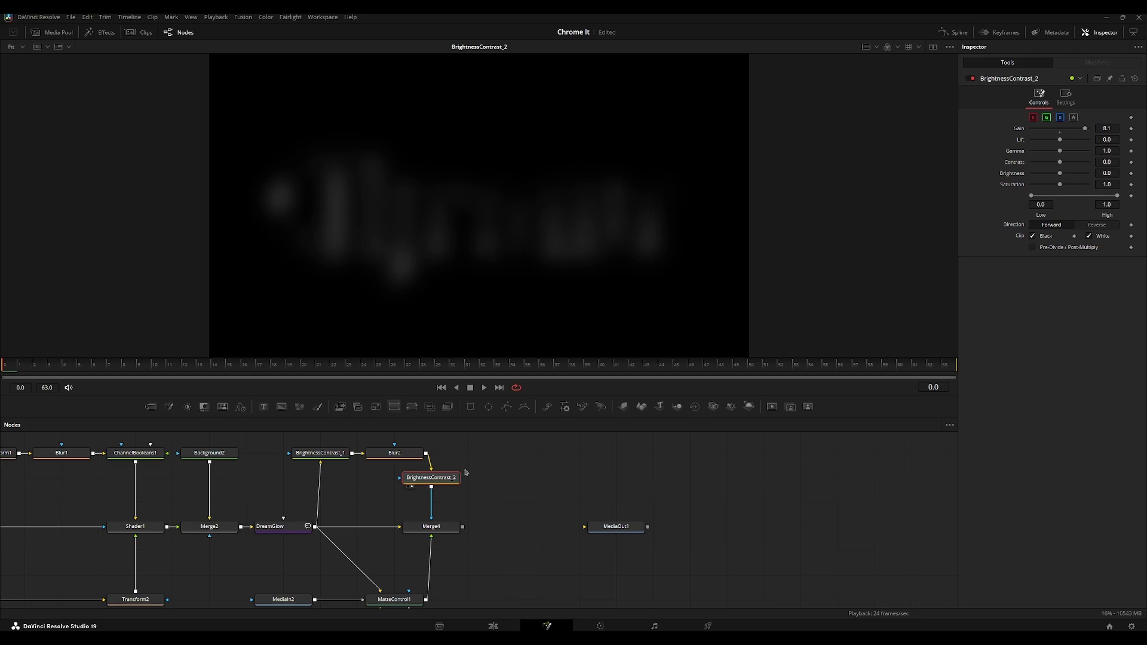
Step: View Merge4 again and raise BrightnessContrast_2's gain to 9.0
{"action": "left_click", "coordinate": [439, 527]}
{"action": "key", "text": "2"}
{"action": "left_click", "coordinate": [438, 480]}
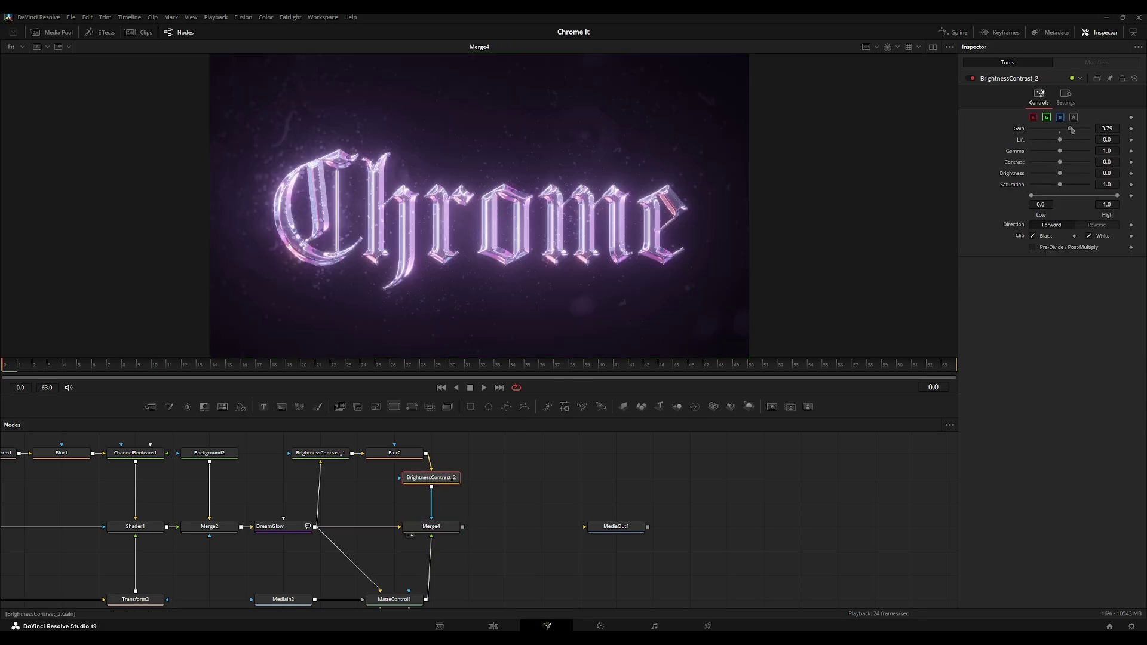
{"action": "left_click_drag", "start_coordinate": [1071, 130], "coordinate": [1089, 129]}
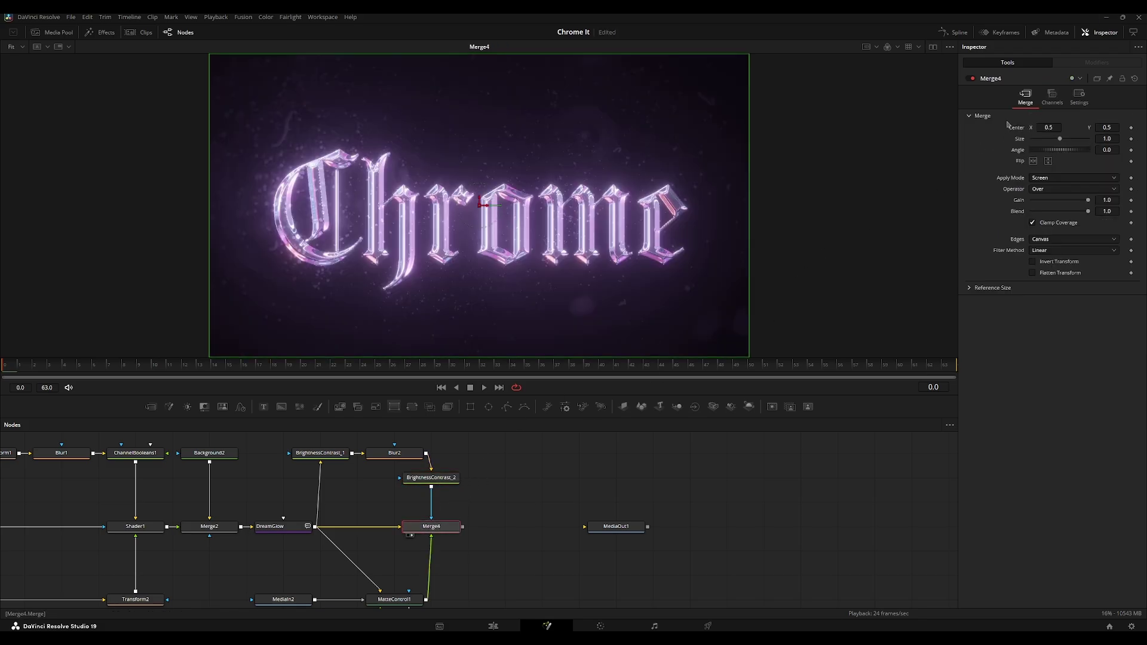
Step: Set the mask channel in Merge4's settings to Luminance
{"action": "left_click", "coordinate": [1078, 96]}
{"action": "left_click", "coordinate": [1067, 196]}
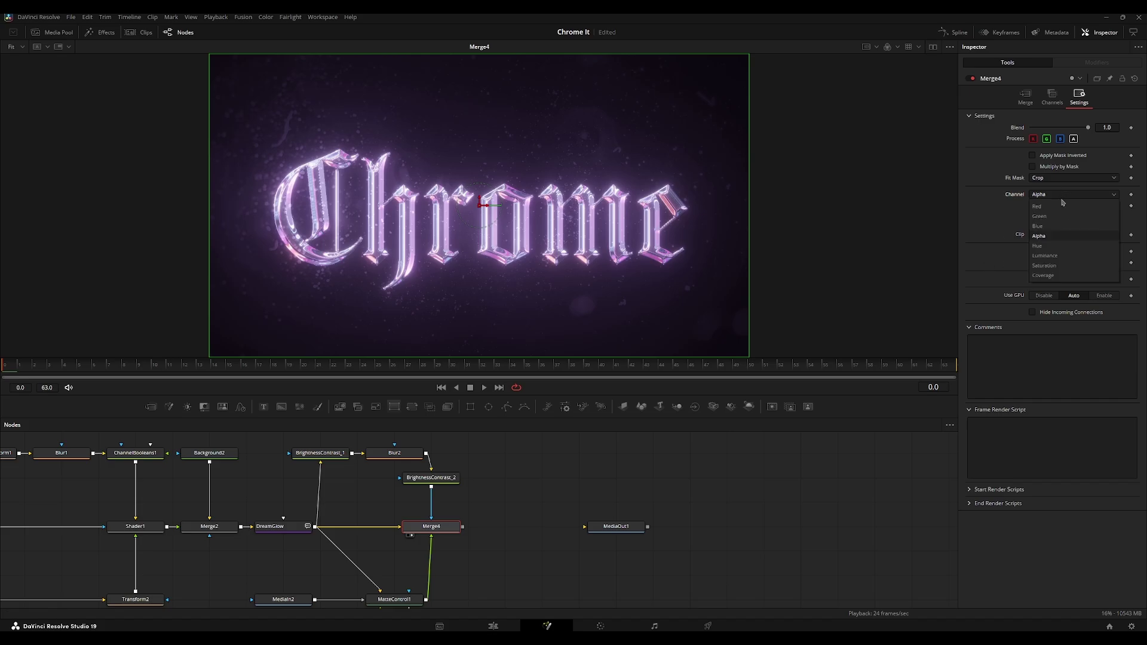
{"action": "left_click", "coordinate": [1052, 256]}
Step: Reduce Blur2's blur size to about 18, set BrightnessContrast_1's Low level to 0.828 and check the dust around the lettering
{"action": "left_click", "coordinate": [430, 477]}
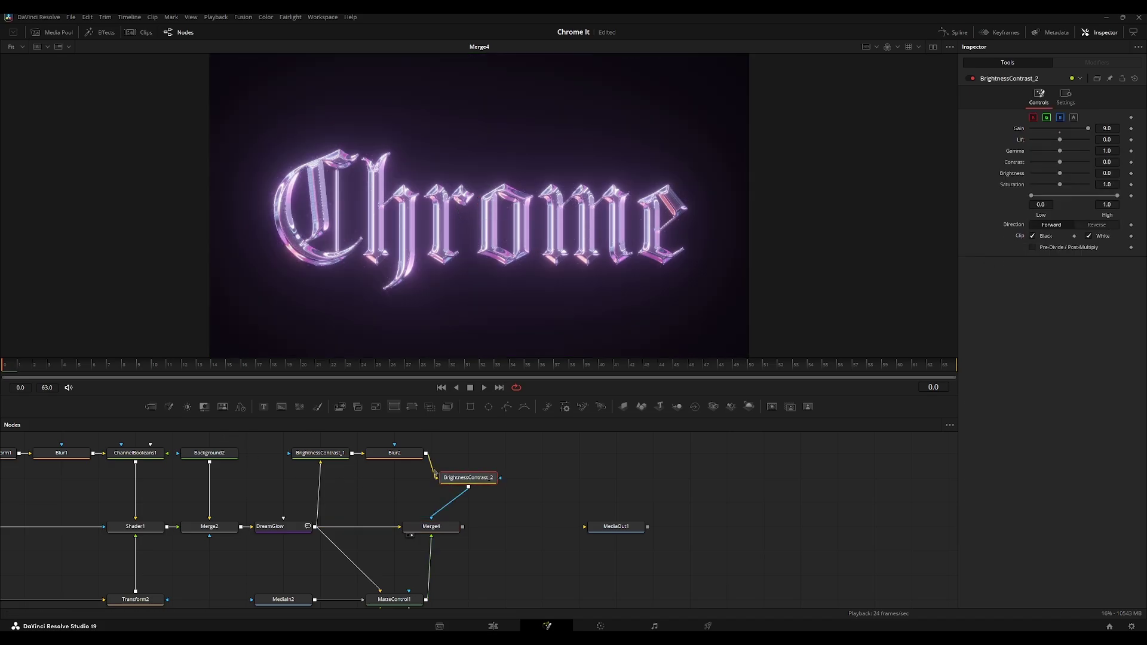
{"action": "left_click", "coordinate": [407, 454]}
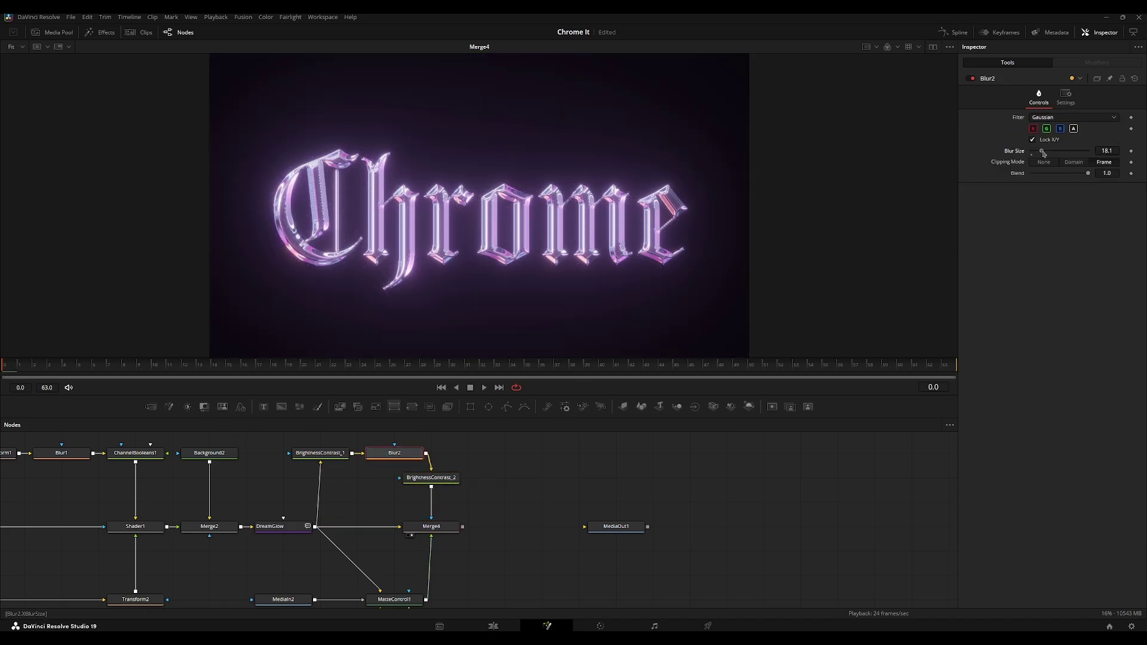
{"action": "left_click", "coordinate": [320, 453]}
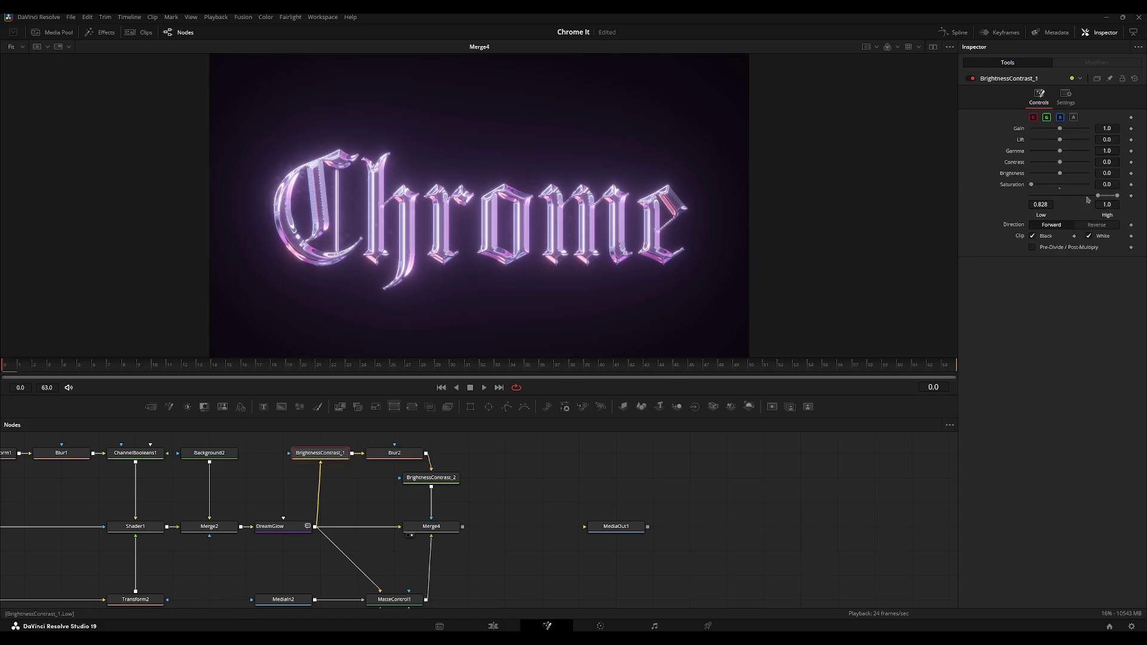
{"action": "scroll", "coordinate": [346, 175], "scroll_direction": "up", "scroll_amount": 5}
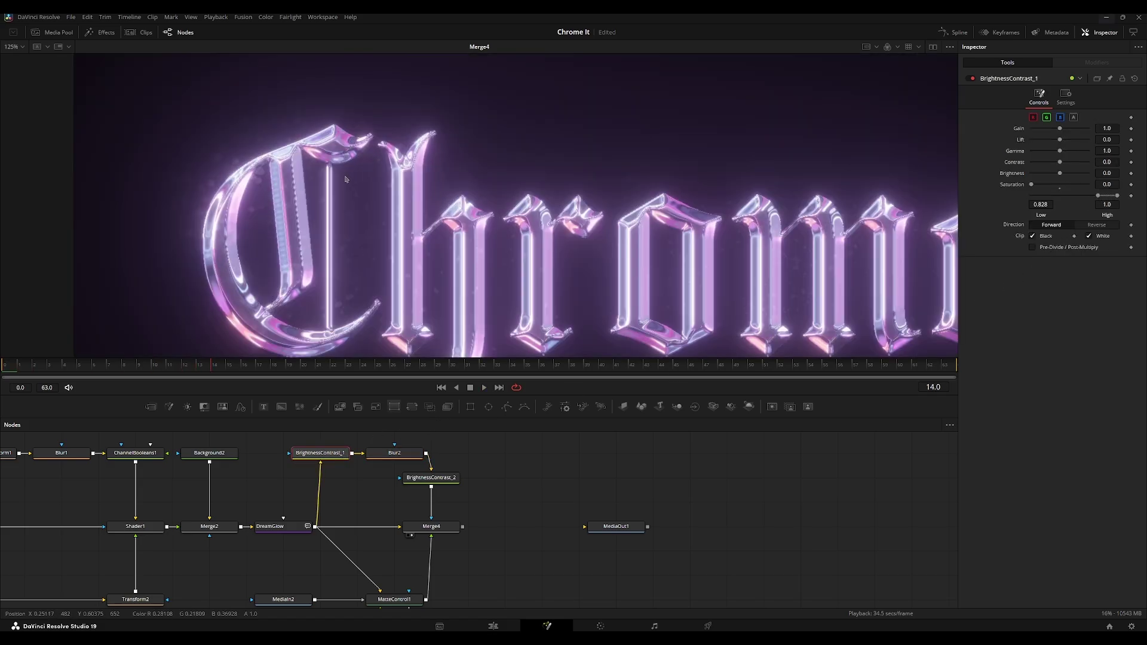
{"action": "left_click_drag", "start_coordinate": [345, 176], "coordinate": [525, 220]}
{"action": "key", "text": "ctrl+f"}
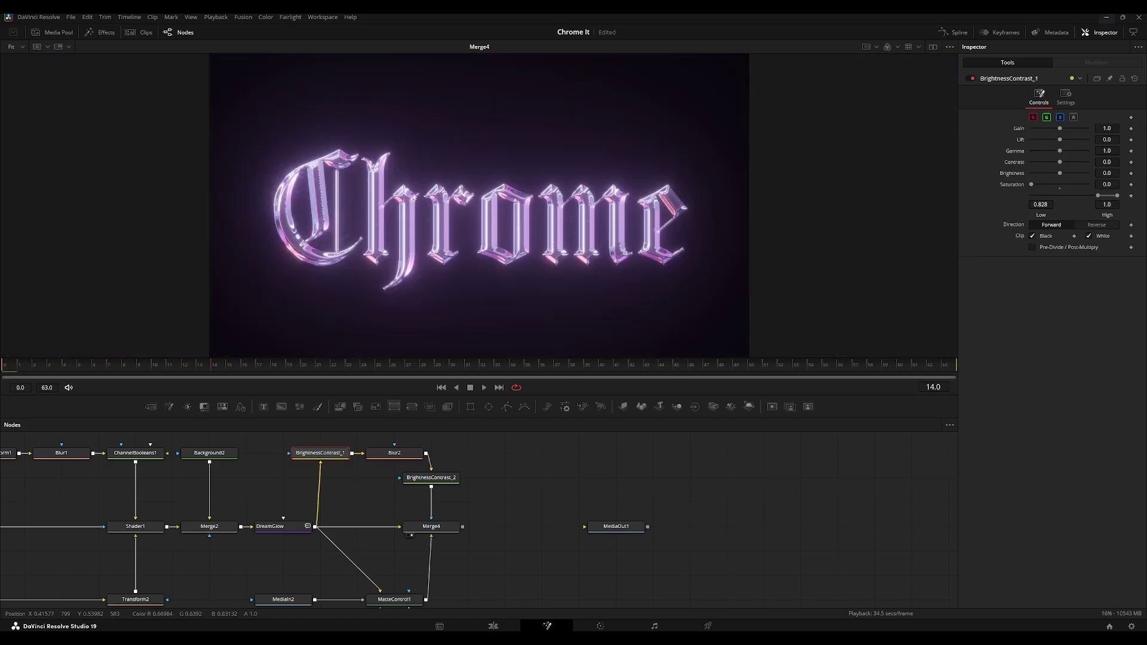
{"action": "scroll", "coordinate": [263, 172], "scroll_direction": "up", "scroll_amount": 5}
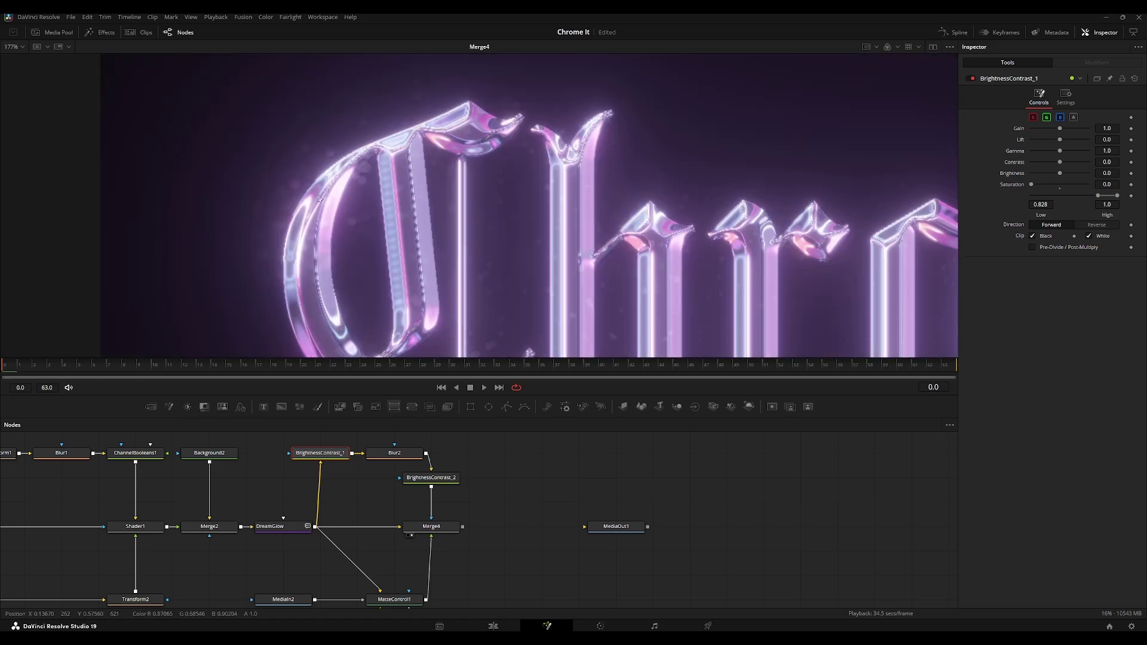
{"action": "left_click_drag", "start_coordinate": [263, 172], "coordinate": [222, 164]}
{"action": "key", "text": "ctrl+f"}
Step: Modify Transform1's angle with an Anim Curves modifier at scale 90 and play back the animation
{"action": "left_click_drag", "start_coordinate": [402, 466], "coordinate": [608, 472]}
{"action": "scroll", "coordinate": [608, 472], "scroll_direction": "left", "scroll_amount": 6}
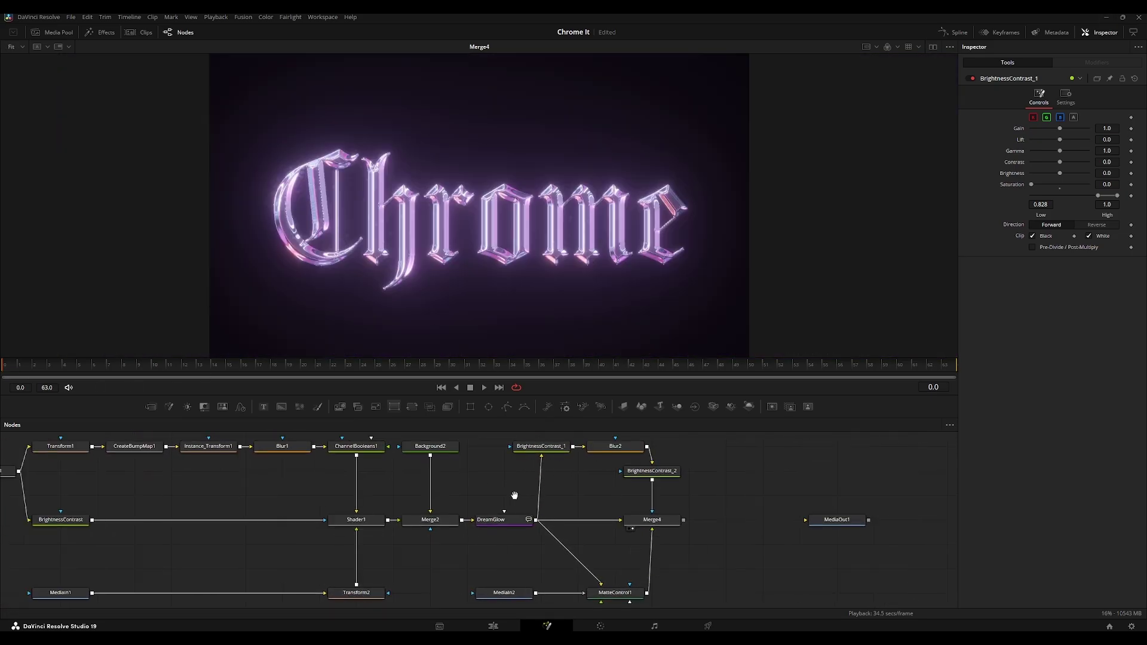
{"action": "left_click", "coordinate": [310, 482]}
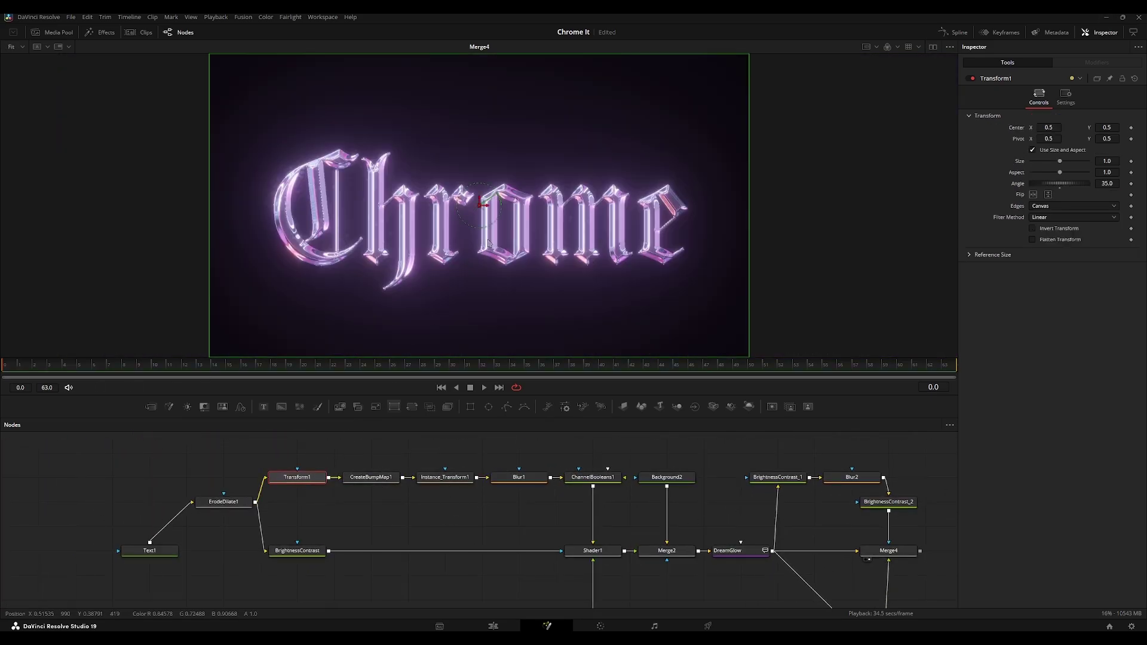
{"action": "right_click", "coordinate": [1021, 186]}
{"action": "mouse_move", "coordinate": [1047, 222]}
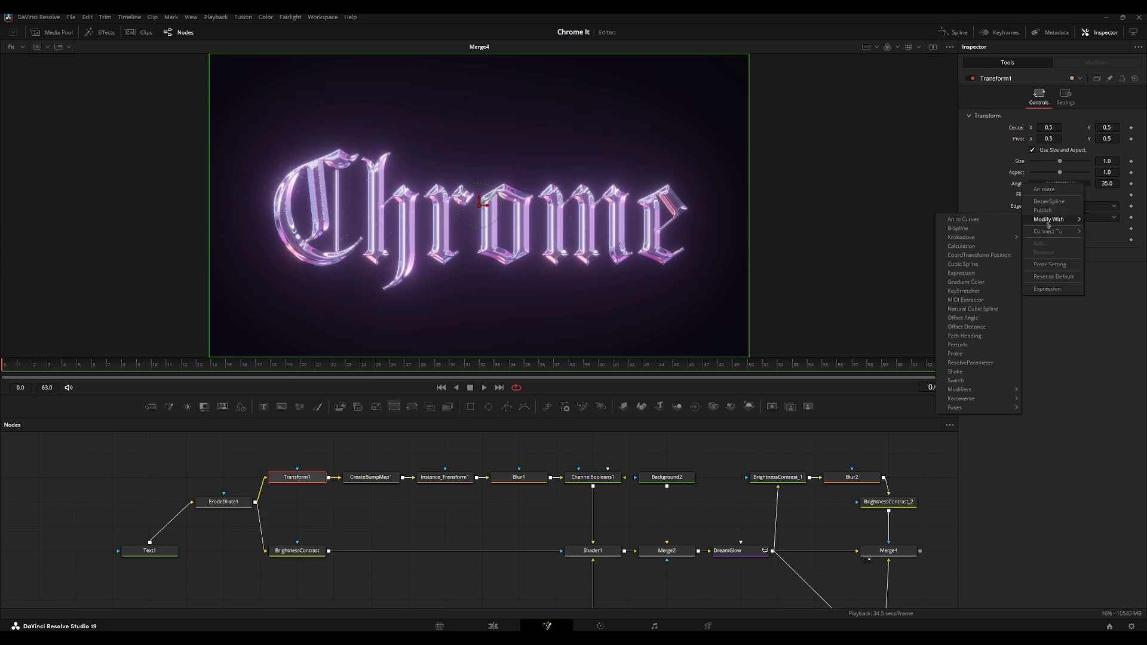
{"action": "left_click", "coordinate": [960, 219]}
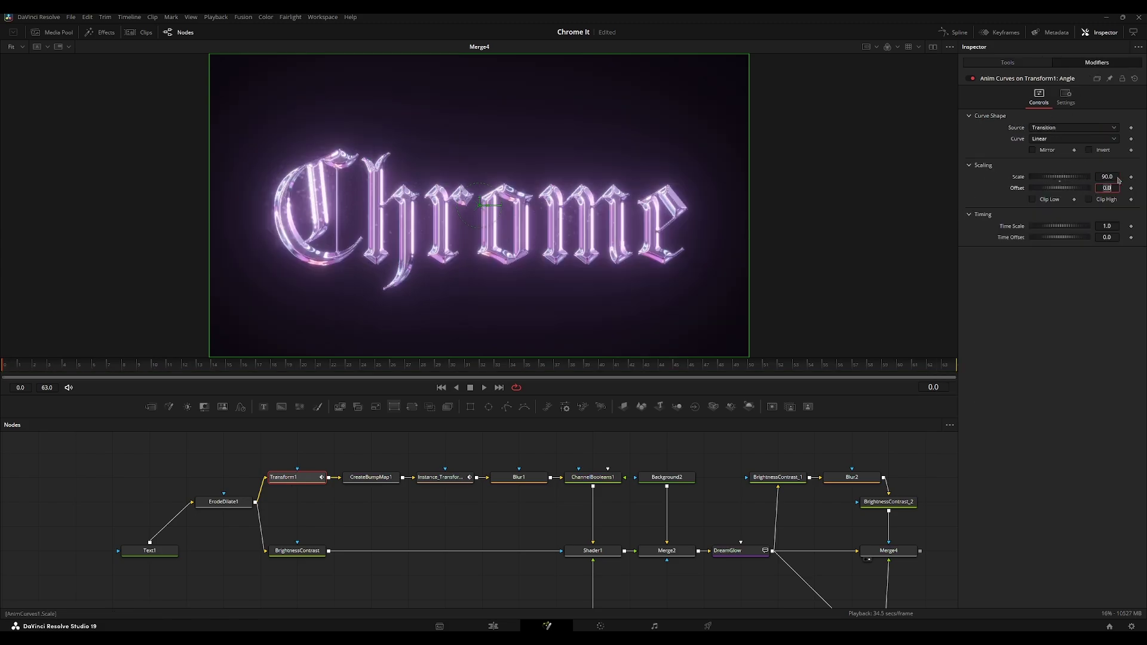
{"action": "key", "text": "space"}
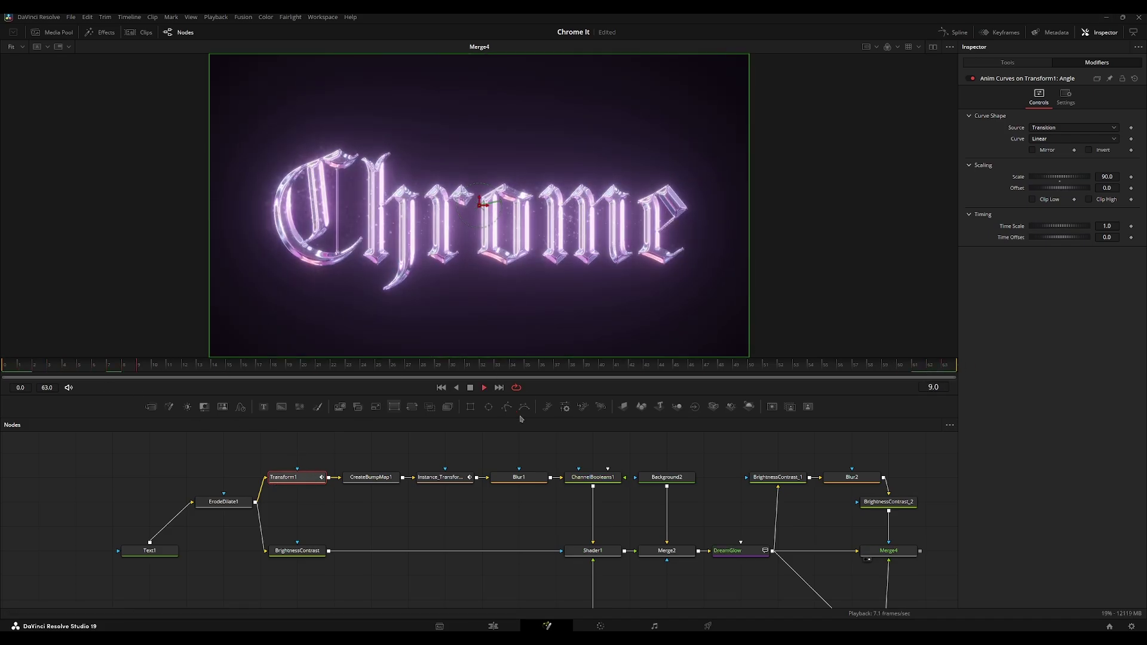
{"action": "left_click_drag", "start_coordinate": [502, 462], "coordinate": [434, 462]}
{"action": "left_click", "coordinate": [434, 463]}
{"action": "key", "text": "ctrl+f"}
{"action": "key", "text": "Escape"}
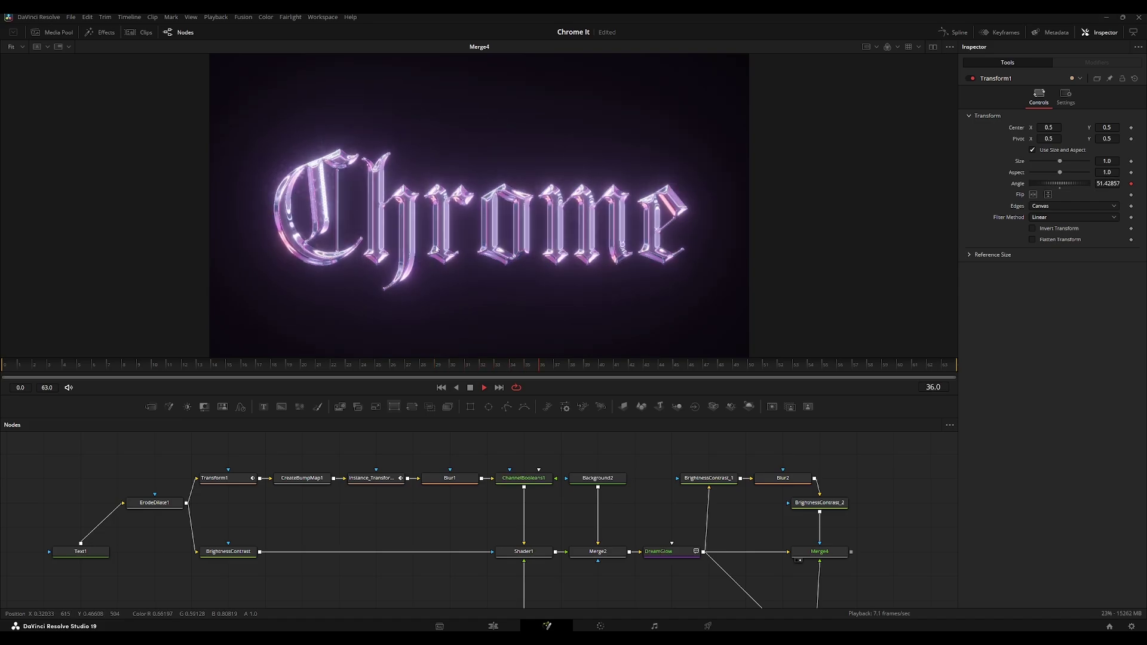
Step: Lower BrightnessContrast_2's gain to 4.17 while checking the dust during playback
{"action": "left_click_drag", "start_coordinate": [635, 445], "coordinate": [632, 446]}
{"action": "left_click_drag", "start_coordinate": [738, 477], "coordinate": [500, 430]}
{"action": "key", "text": "space"}
{"action": "left_click", "coordinate": [584, 460]}
{"action": "left_click_drag", "start_coordinate": [584, 463], "coordinate": [518, 501]}
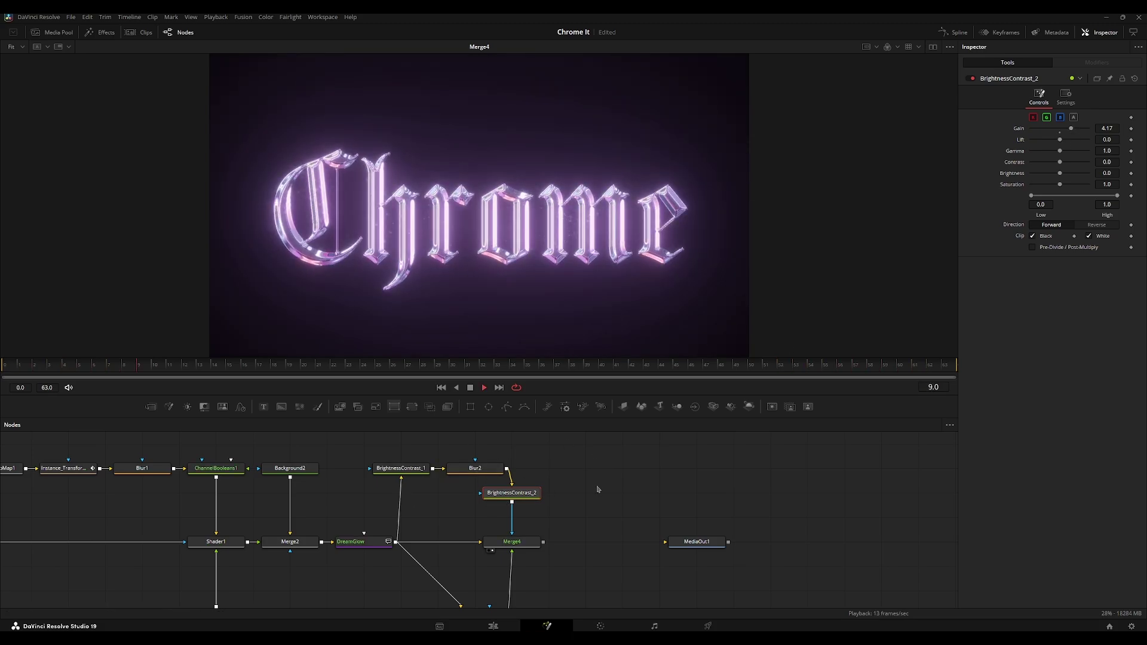
{"action": "left_click", "coordinate": [598, 490]}
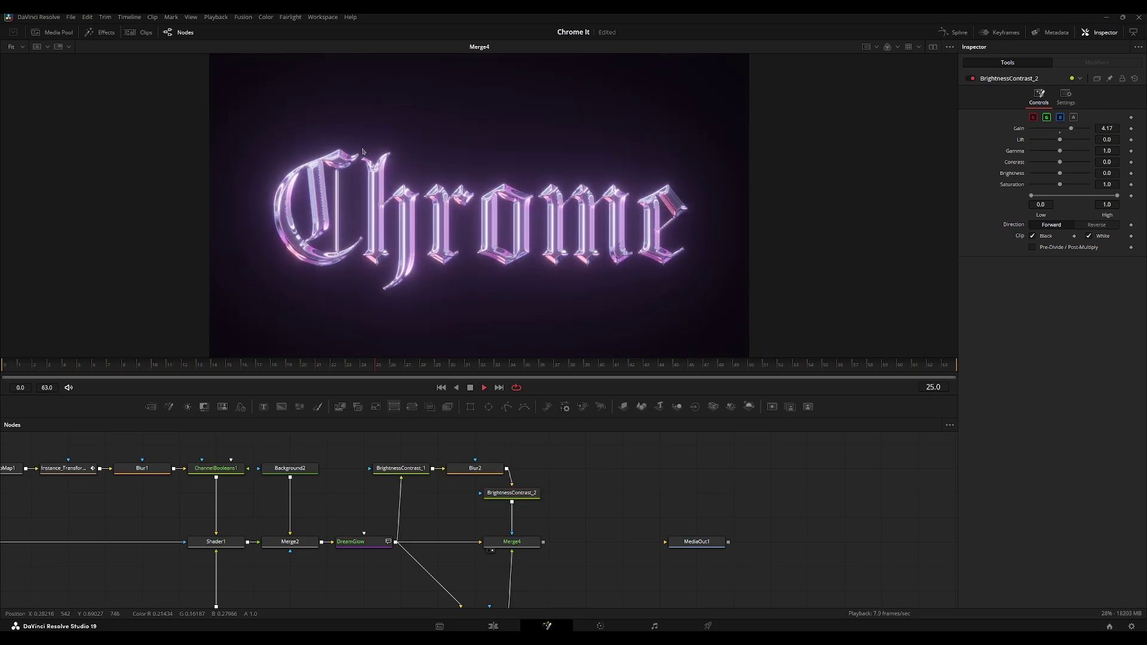
Step: Add a Filter node fed by Merge4's output
{"action": "left_click_drag", "start_coordinate": [549, 509], "coordinate": [397, 471]}
{"action": "left_click", "coordinate": [361, 505]}
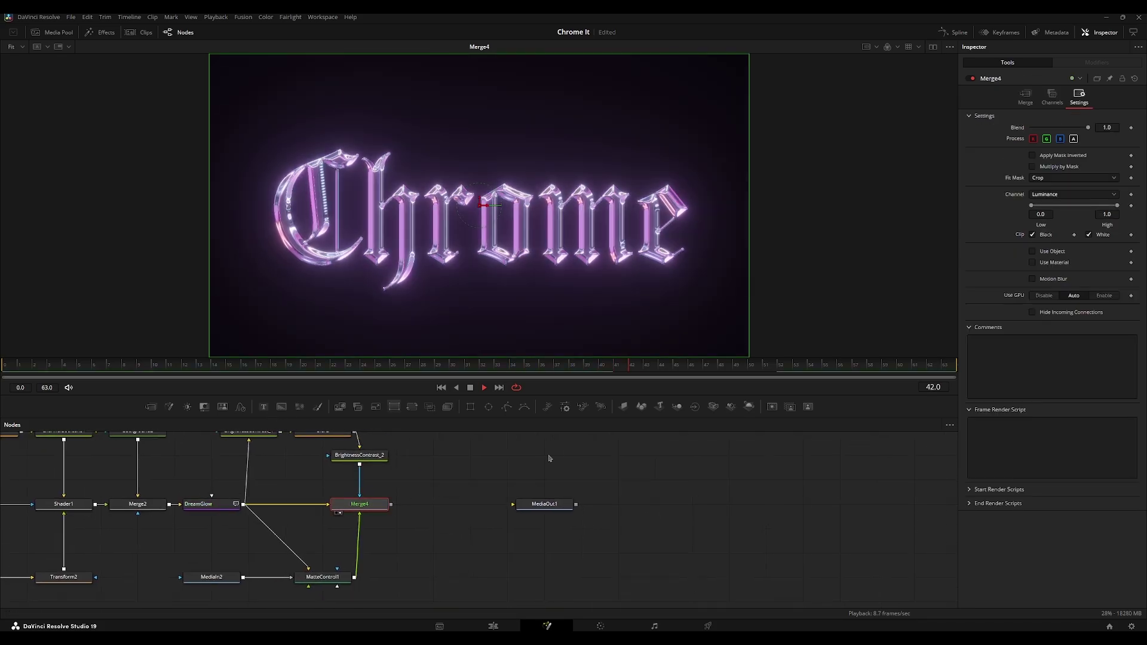
{"action": "key", "text": "shift+space"}
{"action": "type", "text": "fil"}
{"action": "key", "text": "Return"}
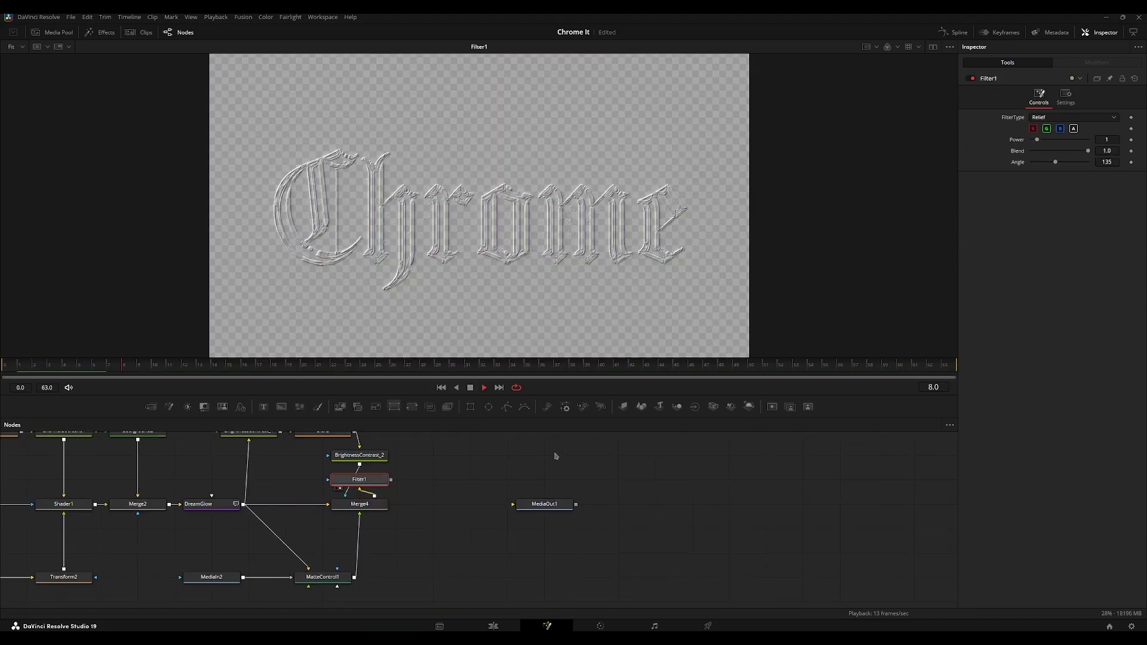
{"action": "left_click_drag", "start_coordinate": [378, 487], "coordinate": [450, 500]}
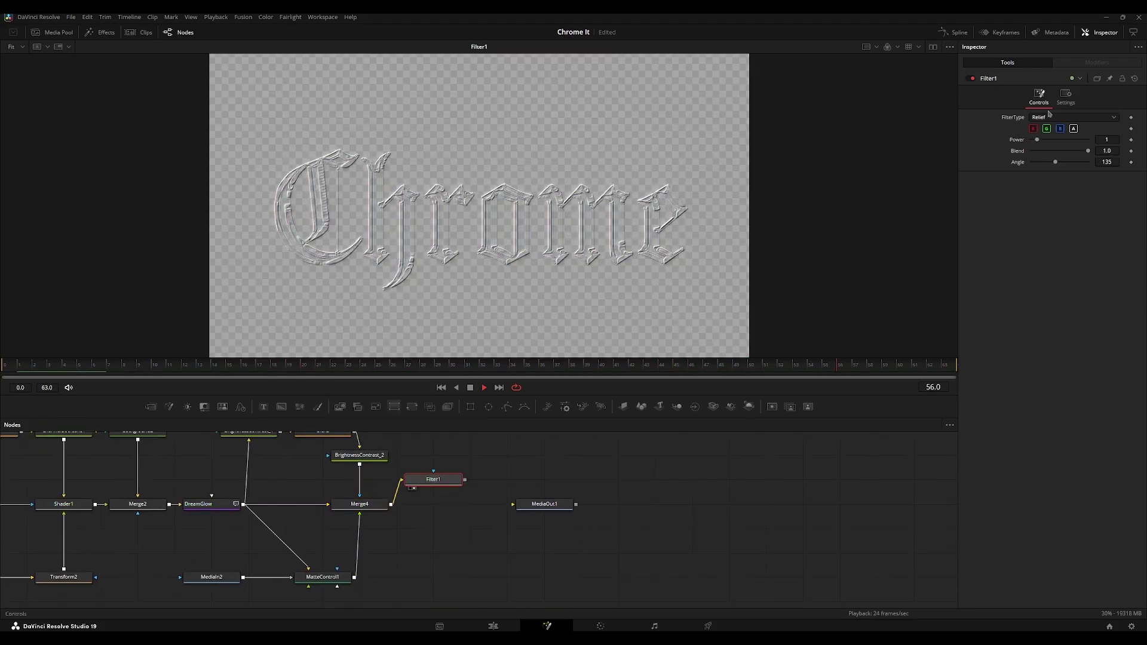
Step: Set the Filter node's type to Noise with power 7, blend 0.394 and animated noise
{"action": "left_click", "coordinate": [1048, 117]}
{"action": "left_click", "coordinate": [1040, 180]}
{"action": "left_click_drag", "start_coordinate": [1038, 140], "coordinate": [1049, 141]}
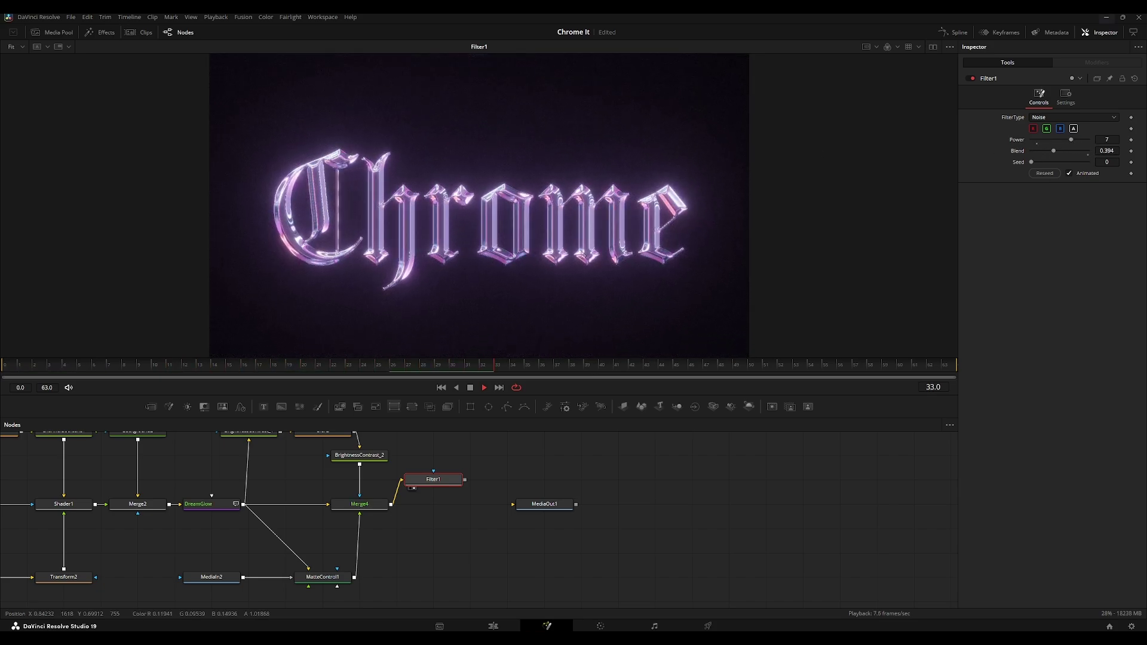
Step: Align the Filter node in line with Merge4 and connect its output to MediaOut1
{"action": "left_click_drag", "start_coordinate": [433, 479], "coordinate": [600, 511]}
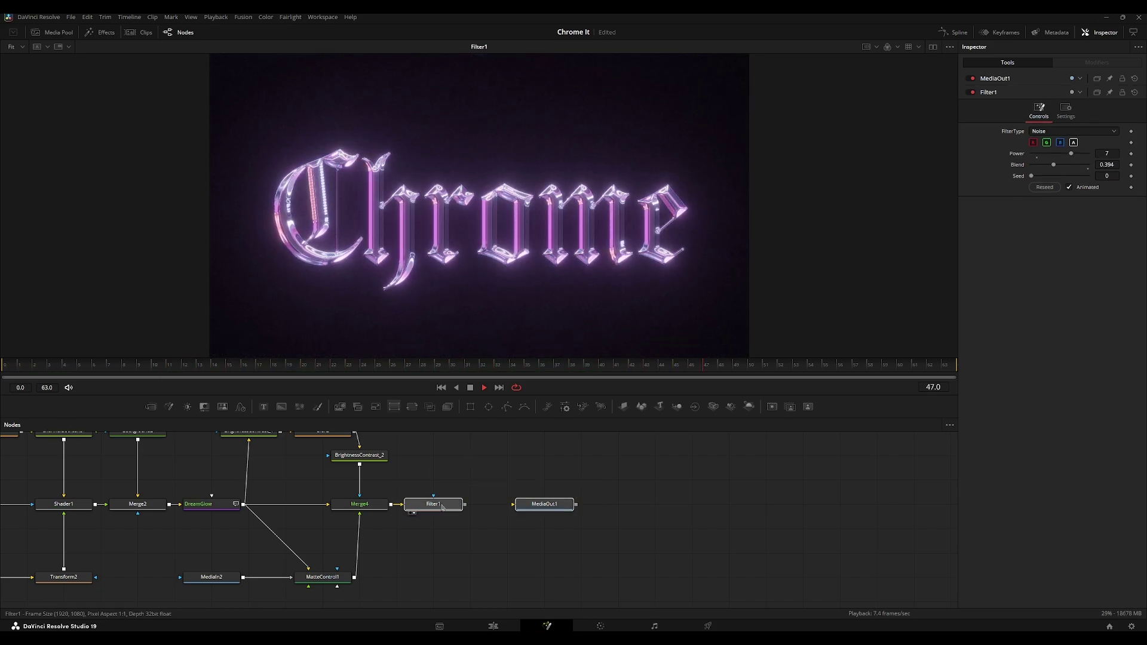
{"action": "left_click", "coordinate": [541, 514]}
{"action": "left_click_drag", "start_coordinate": [459, 506], "coordinate": [598, 505]}
Step: Add a Highlight node in the empty graph area near MediaOut1
{"action": "left_click", "coordinate": [632, 459]}
{"action": "key", "text": "shift+space"}
{"action": "key", "text": "BackSpace"}
{"action": "key", "text": "BackSpace"}
{"action": "key", "text": "BackSpace"}
{"action": "key", "text": "BackSpace"}
{"action": "key", "text": "BackSpace"}
{"action": "key", "text": "BackSpace"}
{"action": "type", "text": "highl"}
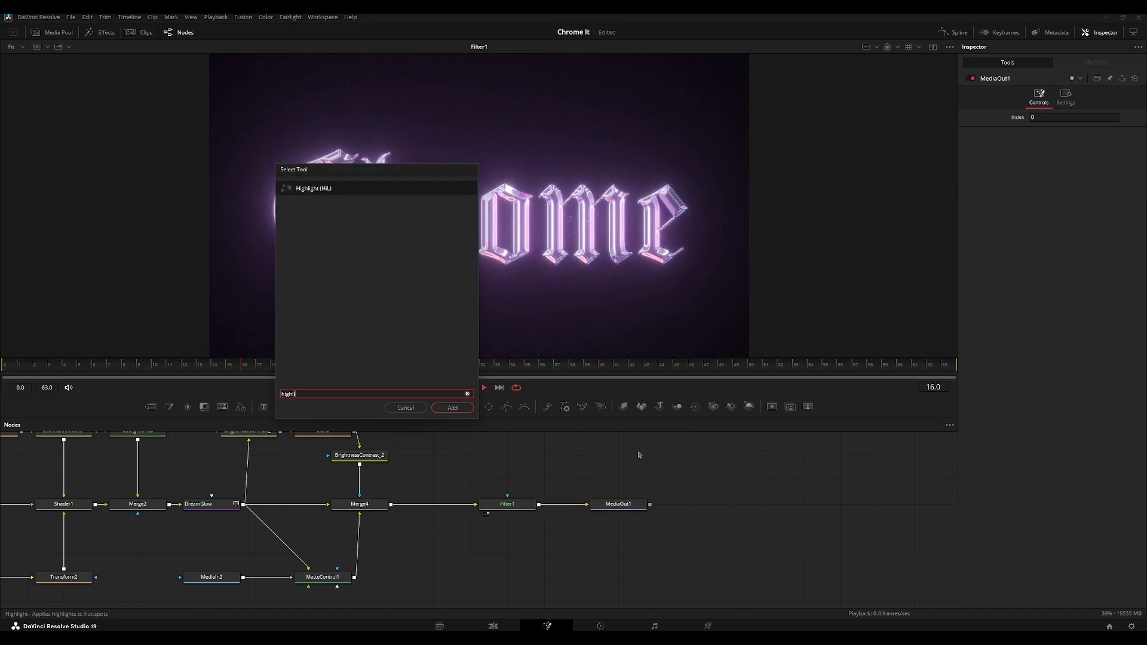
{"action": "key", "text": "Return"}
Step: Stop playback, insert the Highlight node between Dream Glow and Merge4, and view its output
{"action": "left_click_drag", "start_coordinate": [624, 459], "coordinate": [626, 488]}
{"action": "key", "text": "space"}
{"action": "left_click_drag", "start_coordinate": [288, 528], "coordinate": [307, 491]}
{"action": "left_click_drag", "start_coordinate": [579, 480], "coordinate": [393, 524]}
{"action": "key", "text": "2"}
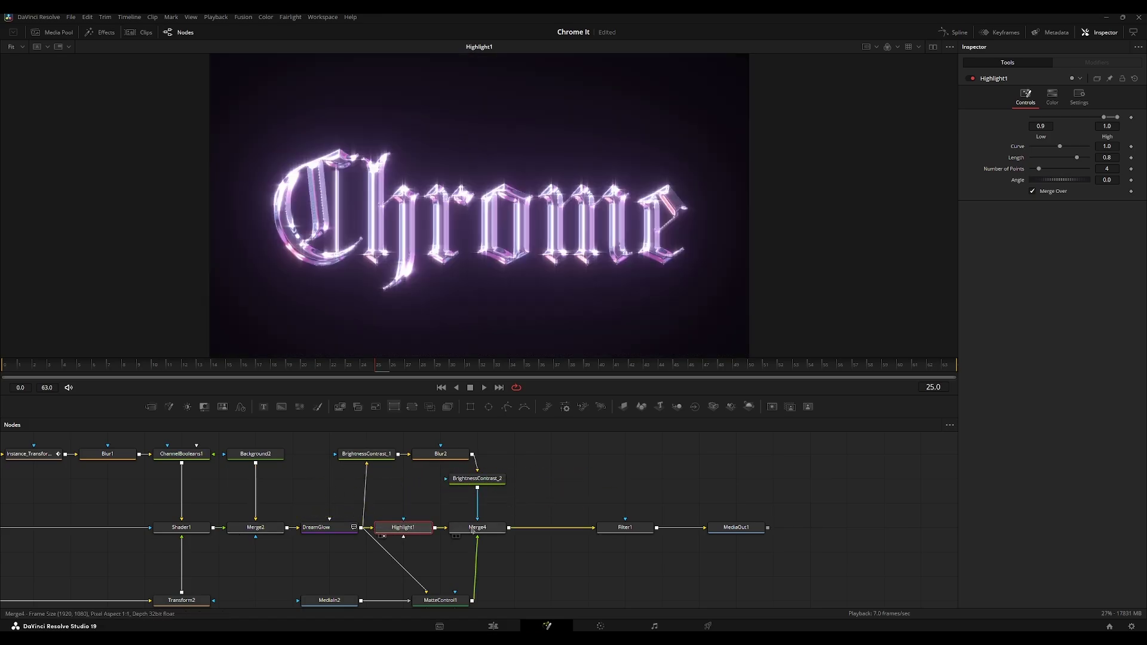
Step: Feed BrightnessContrast_1 and MatteControl1 from the Highlight node instead of Dream Glow and play back Merge4's result
{"action": "left_click", "coordinate": [474, 530]}
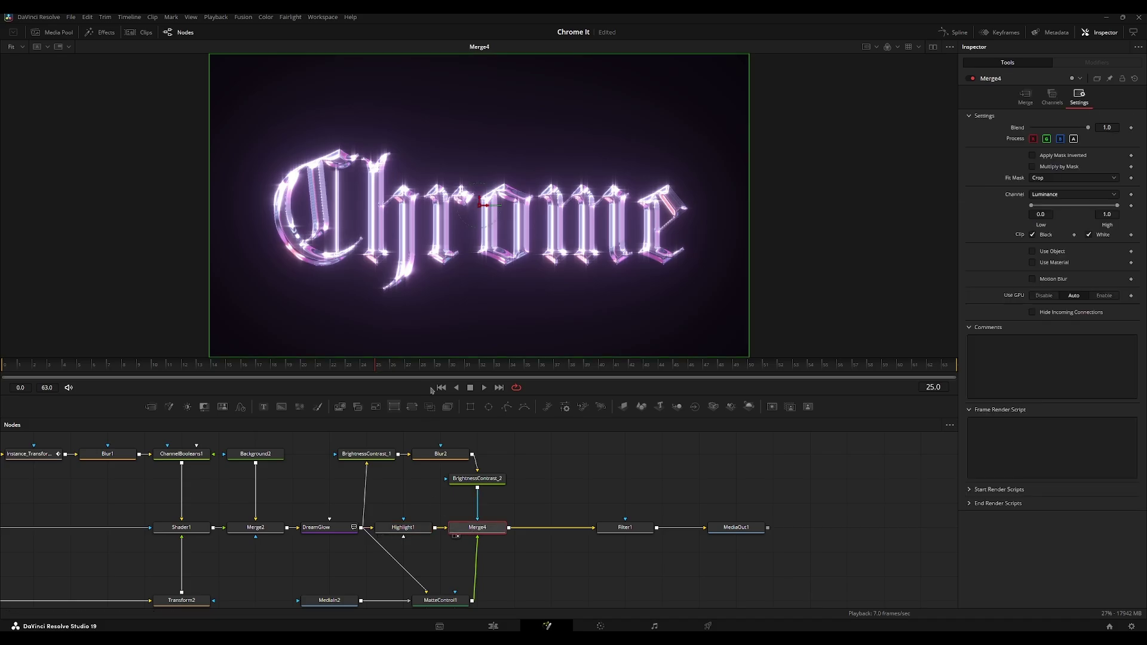
{"action": "key", "text": "1"}
{"action": "left_click_drag", "start_coordinate": [414, 531], "coordinate": [298, 530]}
{"action": "left_click_drag", "start_coordinate": [365, 531], "coordinate": [403, 537]}
{"action": "left_click_drag", "start_coordinate": [294, 529], "coordinate": [331, 530]}
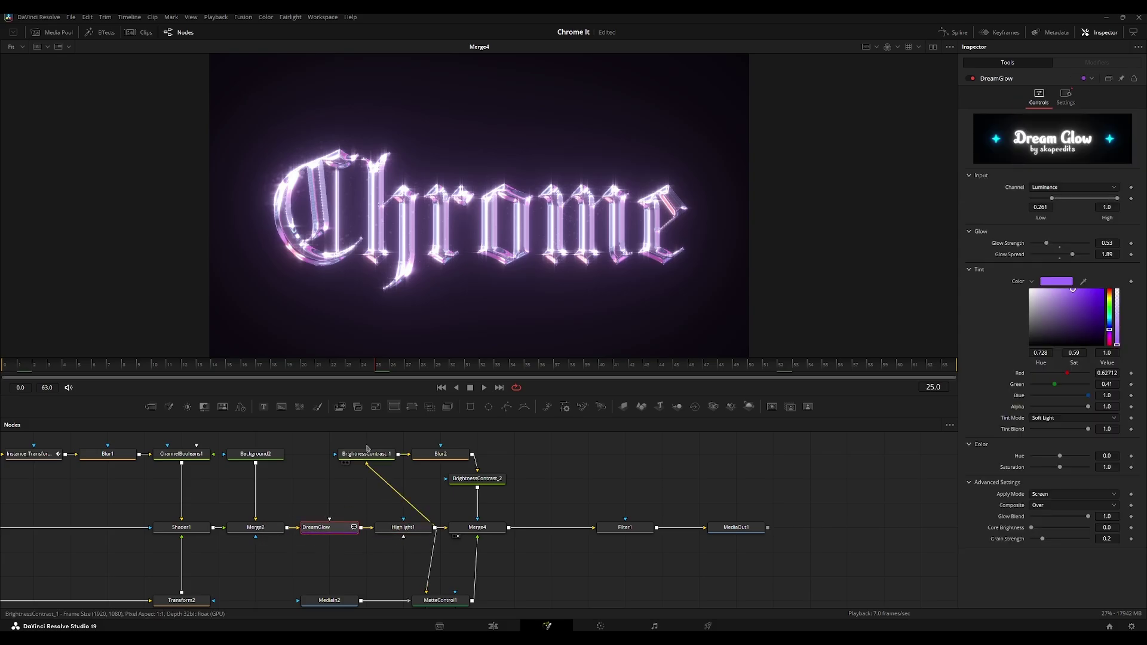
{"action": "scroll", "coordinate": [388, 221], "scroll_direction": "up", "scroll_amount": 5}
{"action": "left_click_drag", "start_coordinate": [388, 221], "coordinate": [439, 224]}
{"action": "key", "text": "space"}
{"action": "key", "text": "ctrl+f"}
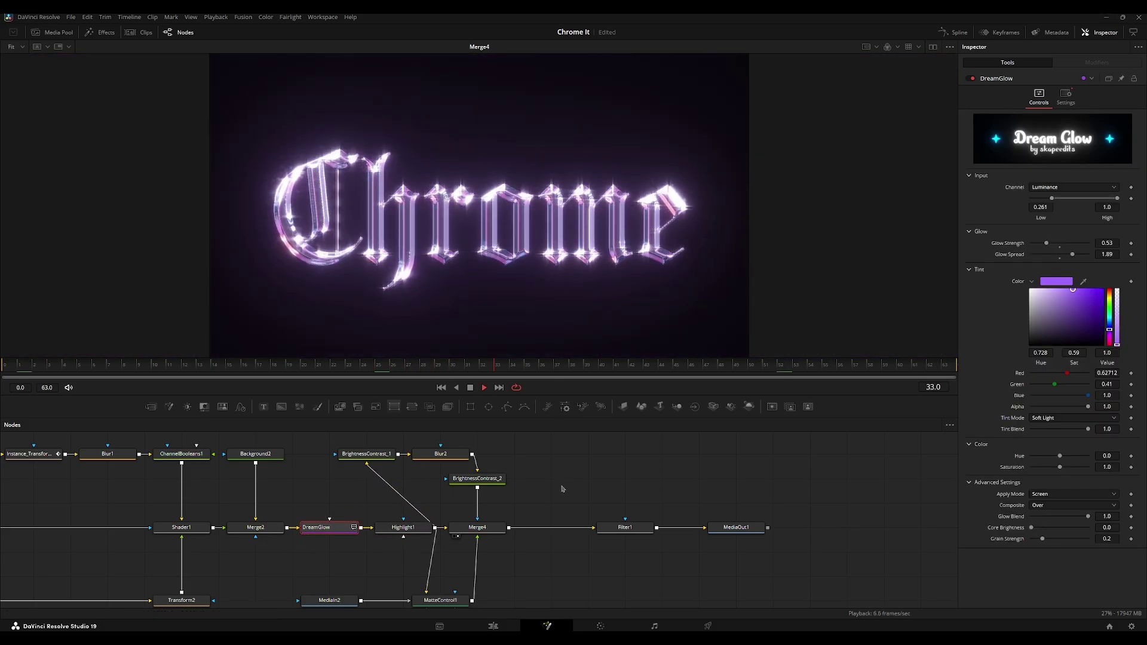
Step: Set the Highlight node's Low threshold to 0.956 and curve to 1.38, and reduce its blend to about 0.5
{"action": "left_click", "coordinate": [421, 528]}
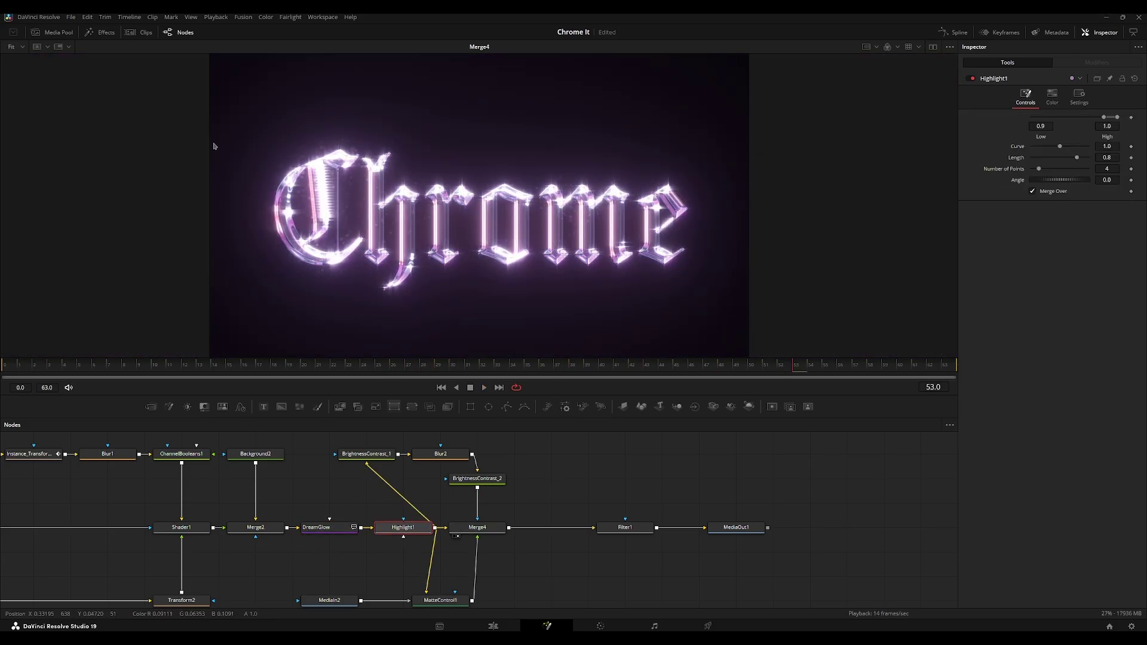
{"action": "left_click_drag", "start_coordinate": [1059, 145], "coordinate": [1109, 120]}
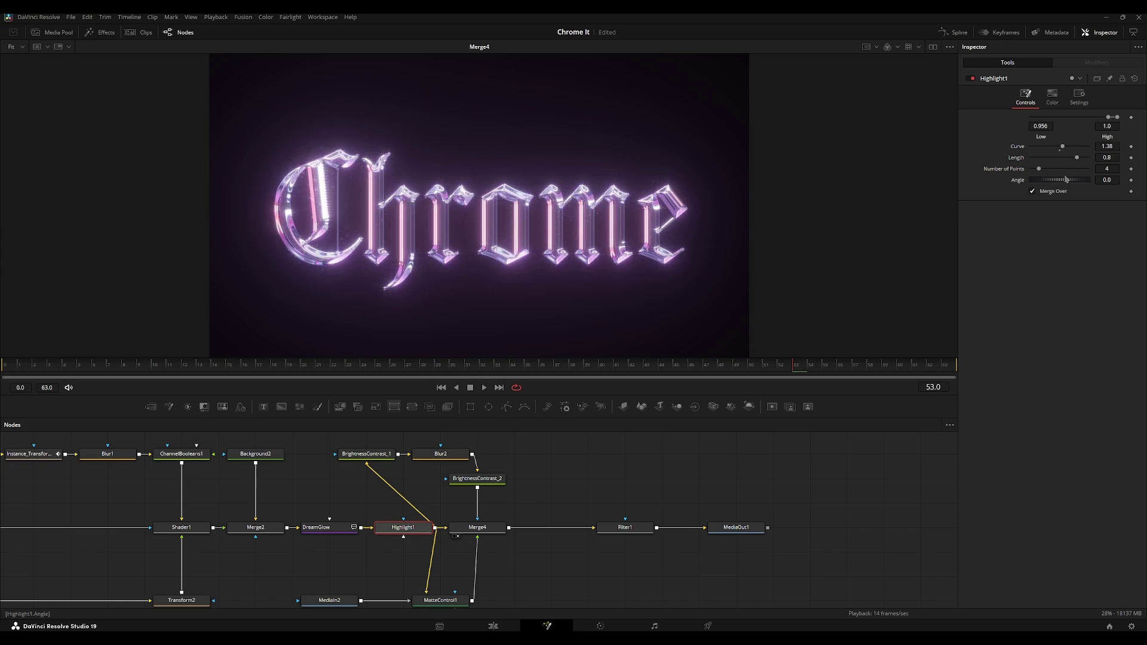
{"action": "left_click", "coordinate": [1080, 97]}
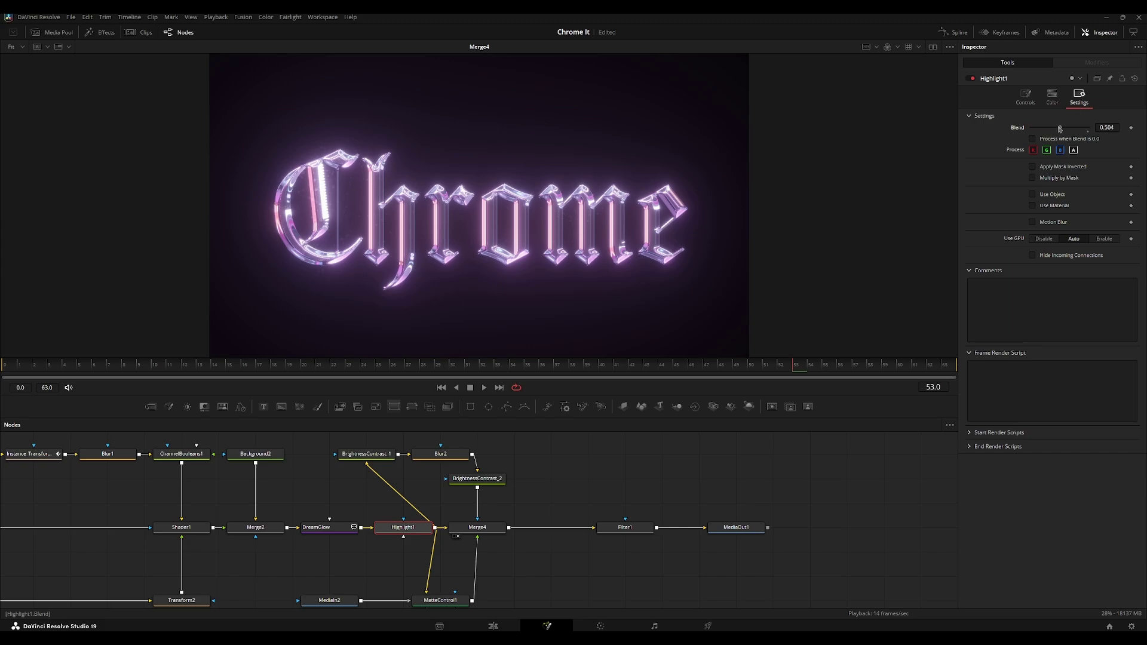
Step: Refine the Highlight node's curve to 0.951 and length to 0.984 while checking the sparkles in playback
{"action": "left_click", "coordinate": [1026, 96]}
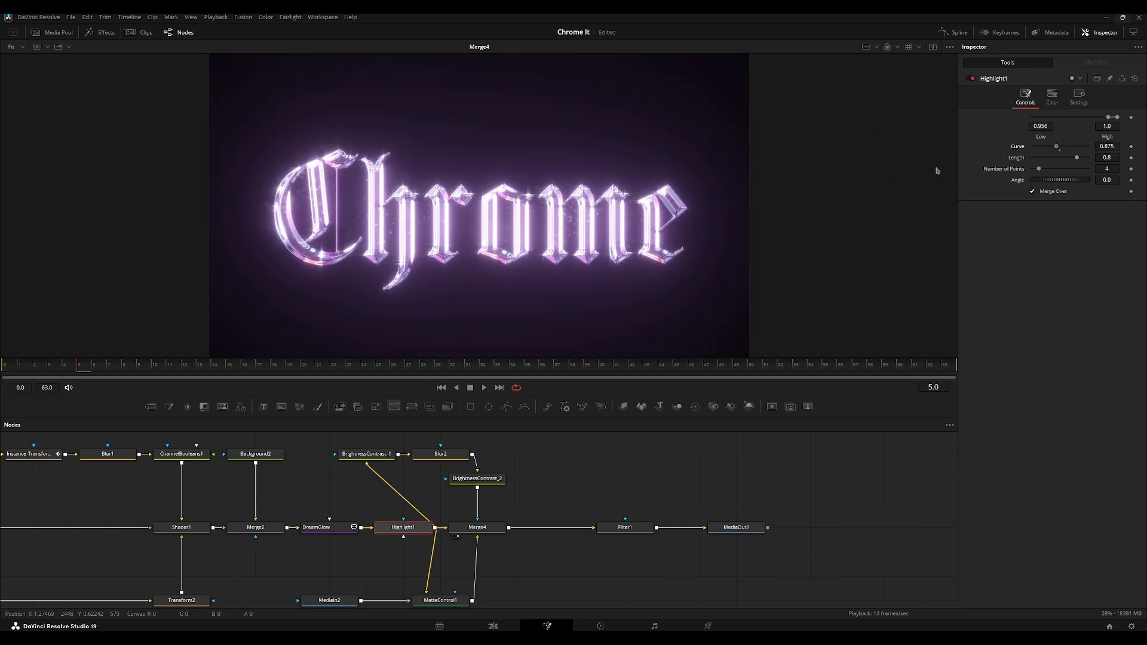
{"action": "left_click", "coordinate": [564, 459]}
{"action": "key", "text": "space"}
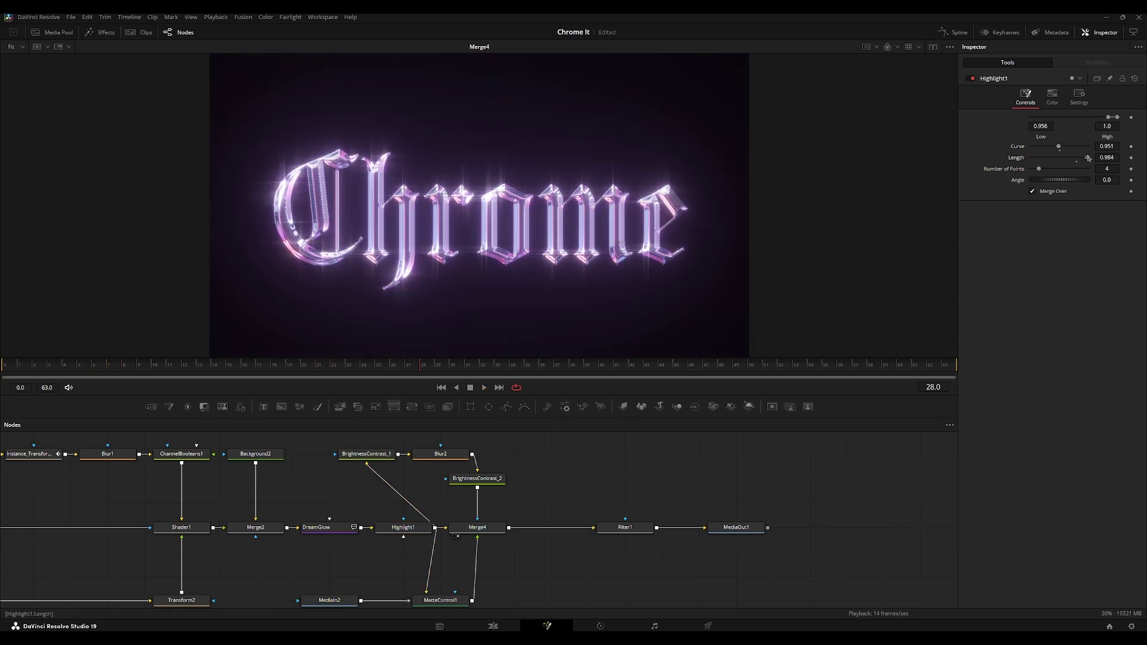
Step: Reduce the Highlight node's length to 0.8938 and check the playback through the Filter1 node's output
{"action": "left_click_drag", "start_coordinate": [1077, 157], "coordinate": [1086, 159]}
{"action": "key", "text": "space"}
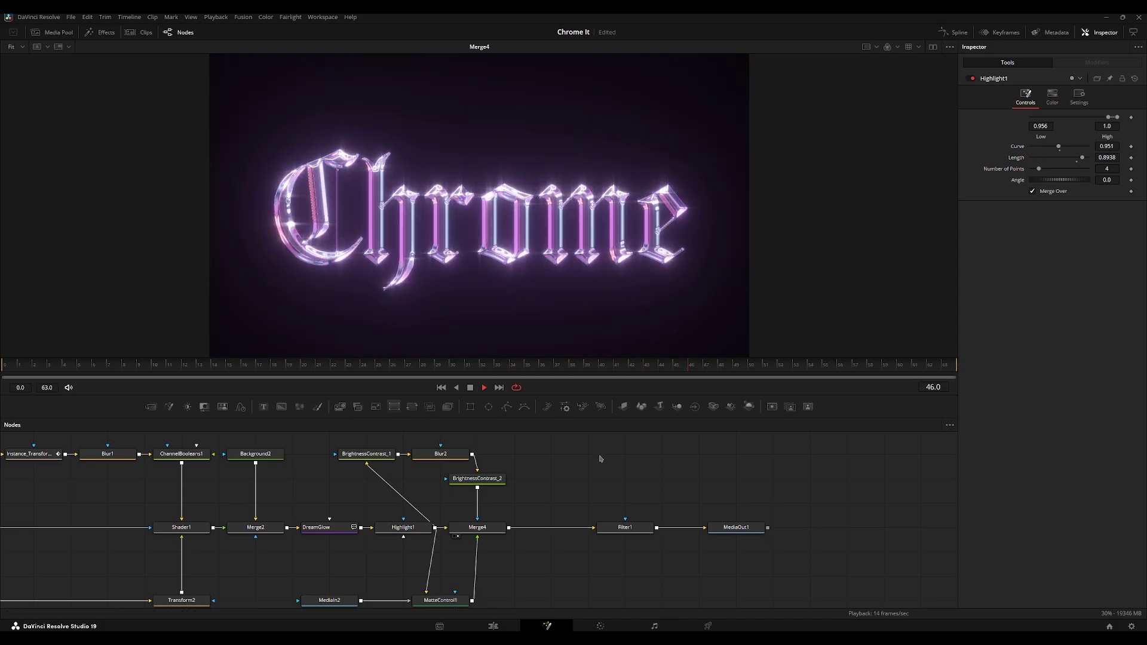
{"action": "left_click", "coordinate": [625, 527]}
{"action": "key", "text": "2"}
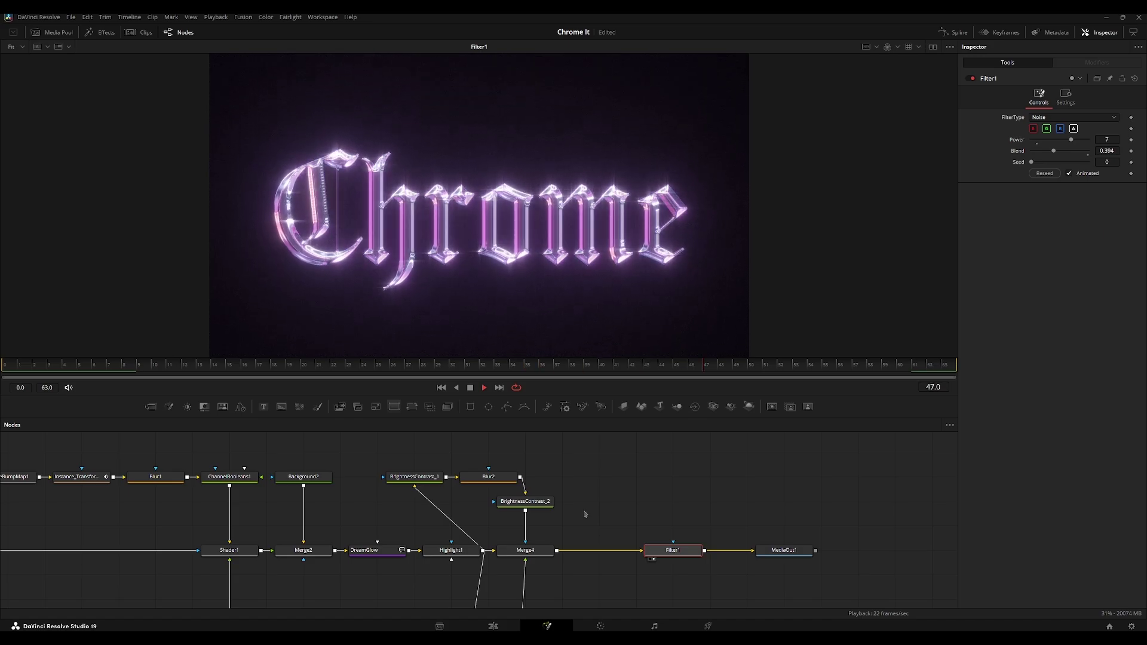
{"action": "left_click", "coordinate": [587, 514]}
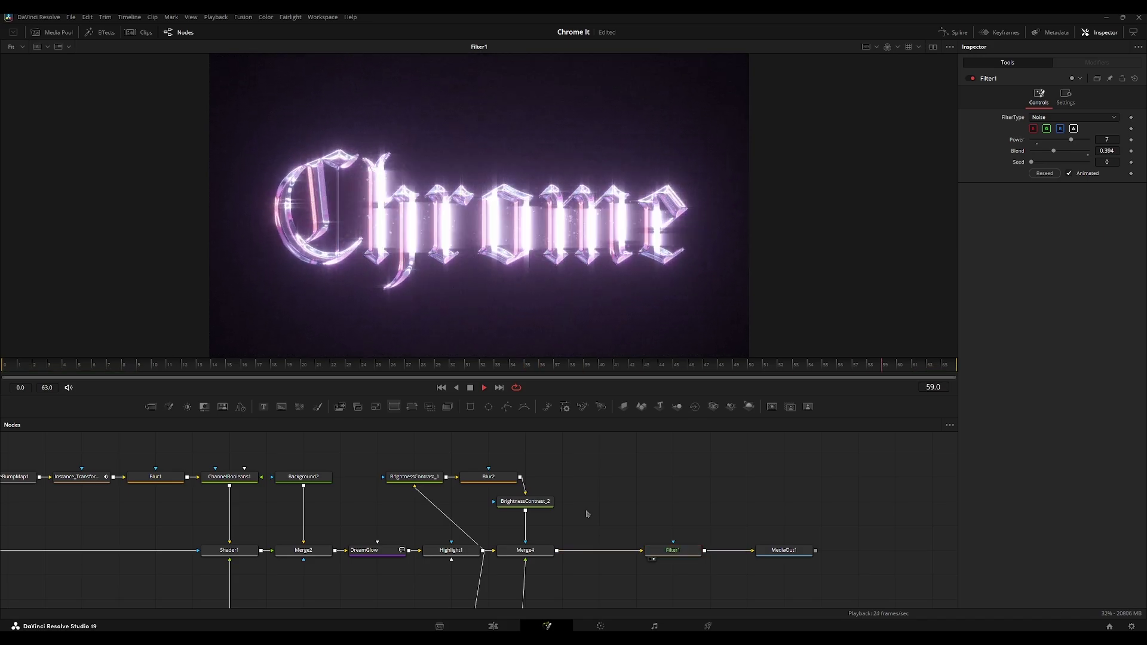
{"action": "key", "text": "space"}
Step: Disconnect Text1 from ErodeDilate1 and move it aside to free space at the start of the node chain
{"action": "left_click_drag", "start_coordinate": [331, 462], "coordinate": [761, 452]}
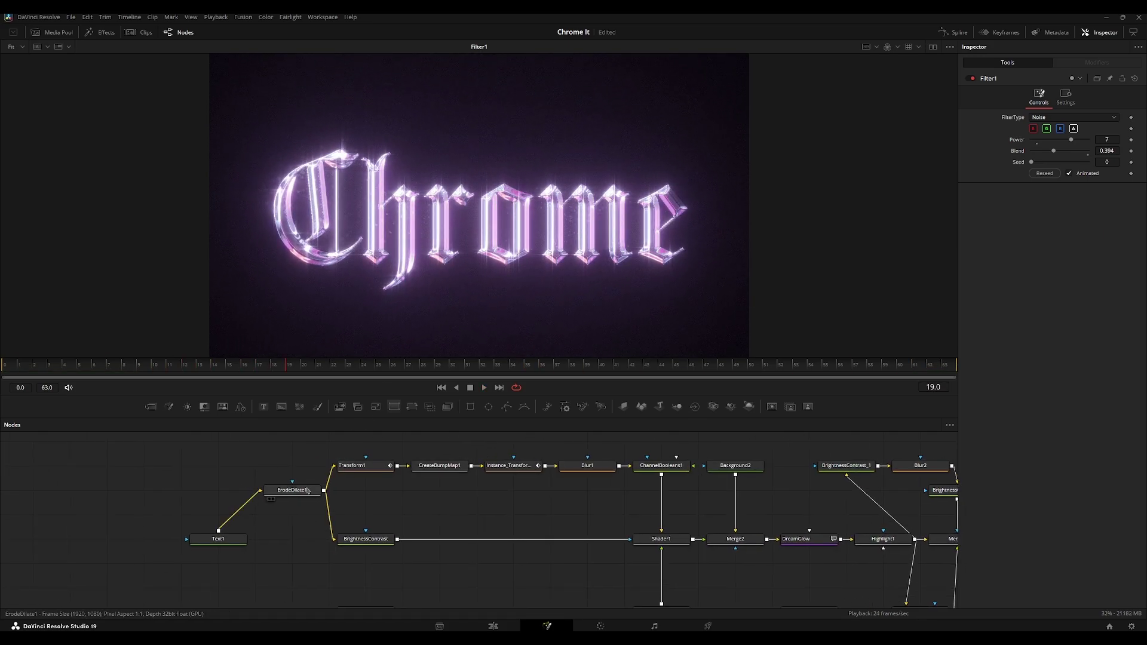
{"action": "left_click", "coordinate": [249, 503]}
{"action": "left_click_drag", "start_coordinate": [222, 539], "coordinate": [109, 515]}
{"action": "left_click_drag", "start_coordinate": [279, 517], "coordinate": [225, 457]}
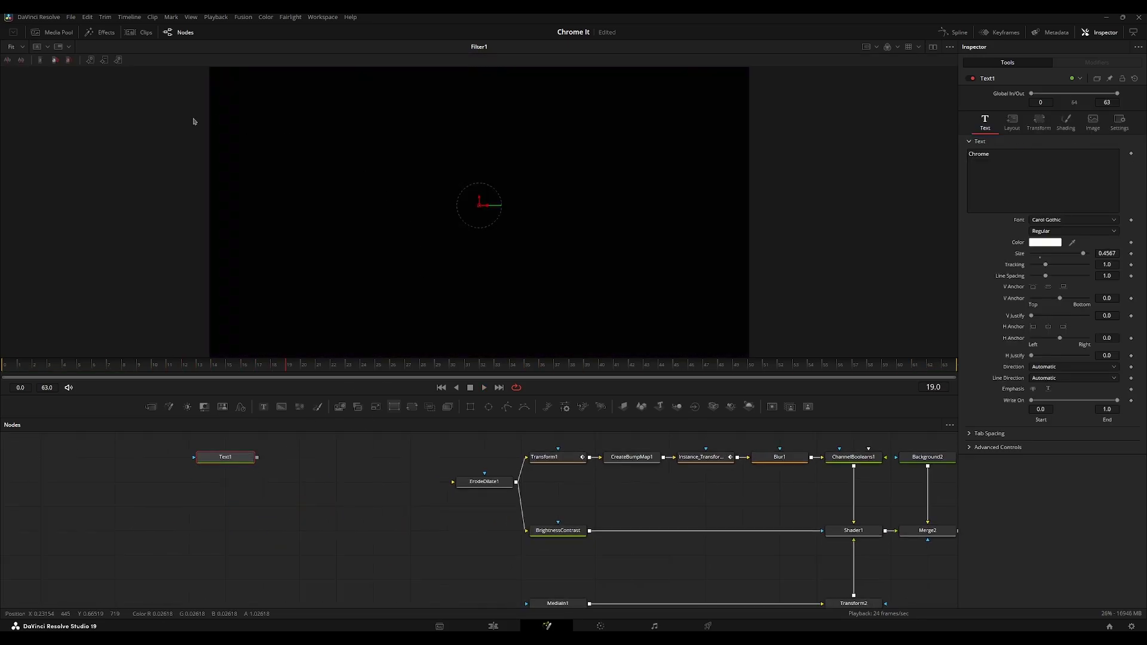
Step: Add the DaVinci Resolve 17 logo PNG from the media pool to the node graph and attach a Resize node to it
{"action": "left_click", "coordinate": [52, 32]}
{"action": "left_click_drag", "start_coordinate": [137, 224], "coordinate": [251, 473]}
{"action": "key", "text": "shift+space"}
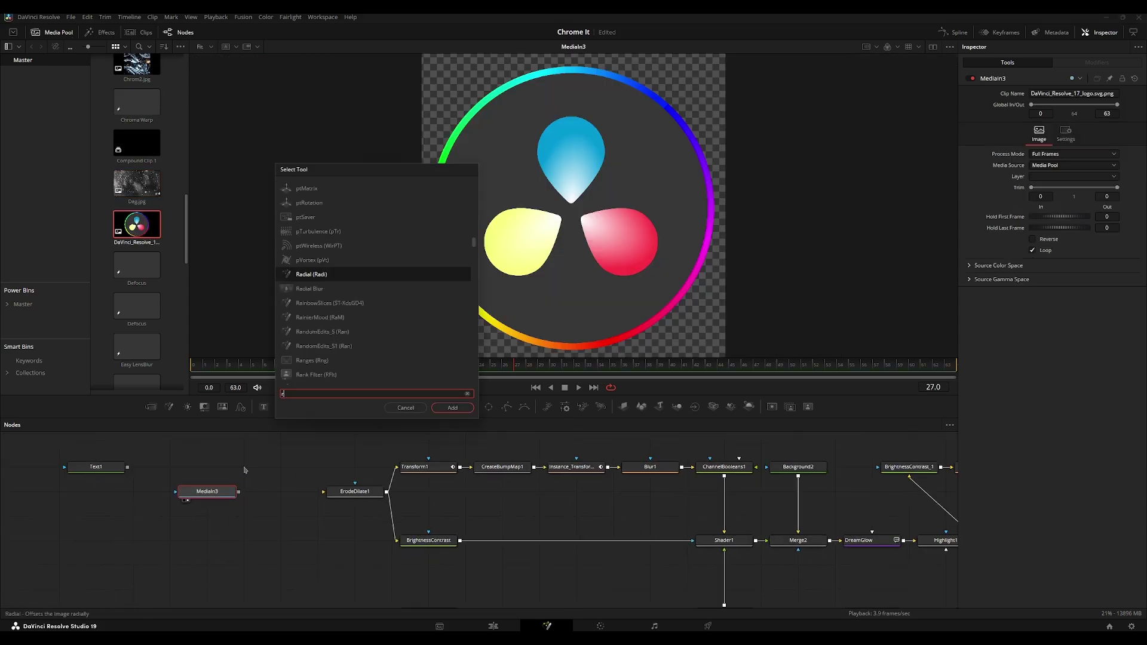
{"action": "type", "text": "resize"}
{"action": "key", "text": "Return"}
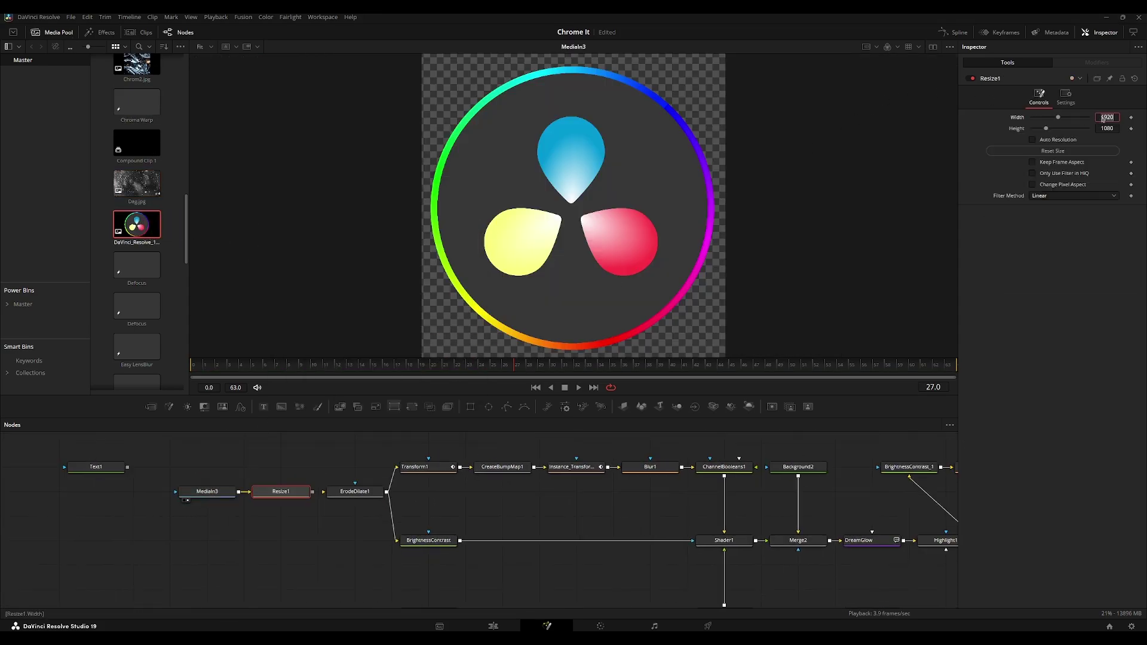
Step: Set the Resize node's width to 1080 and connect its output to ErodeDilate1
{"action": "left_click_drag", "start_coordinate": [477, 202], "coordinate": [417, 289]}
{"action": "left_click_drag", "start_coordinate": [618, 131], "coordinate": [630, 128]}
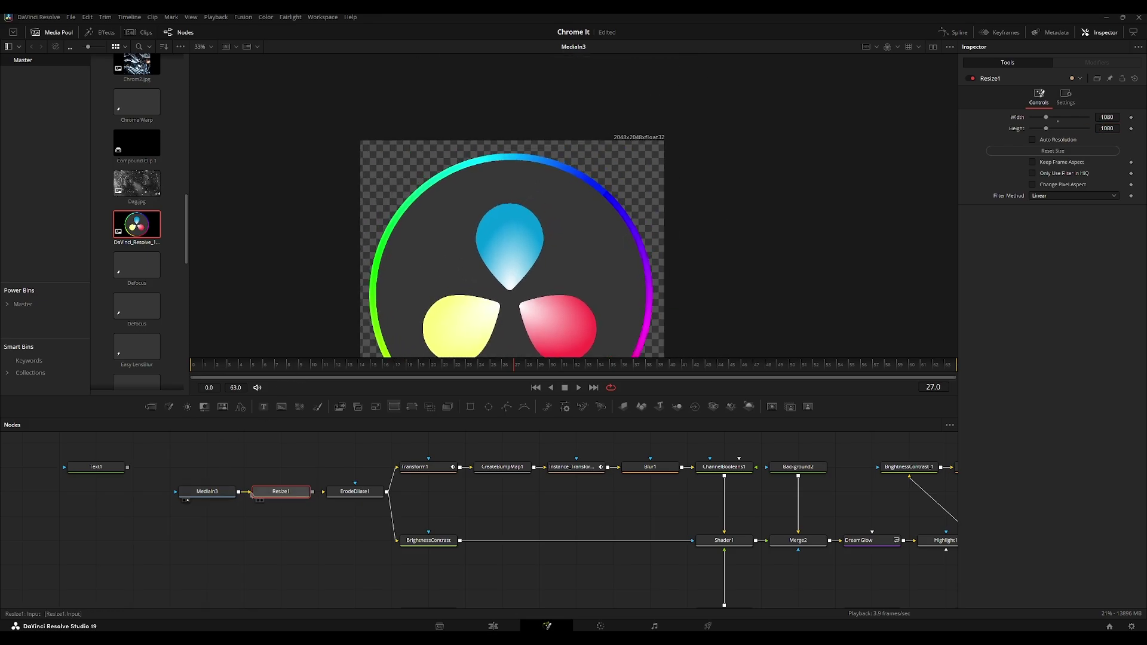
{"action": "left_click_drag", "start_coordinate": [252, 495], "coordinate": [334, 464]}
{"action": "key", "text": "2"}
{"action": "key", "text": "ctrl+f"}
Step: View Filter1's output to check the chrome effect on the logo
{"action": "scroll", "coordinate": [563, 460], "scroll_direction": "down", "scroll_amount": 2}
{"action": "left_click_drag", "start_coordinate": [588, 462], "coordinate": [287, 469]}
{"action": "left_click", "coordinate": [311, 494]}
{"action": "key", "text": "2"}
{"action": "left_click_drag", "start_coordinate": [726, 510], "coordinate": [593, 174]}
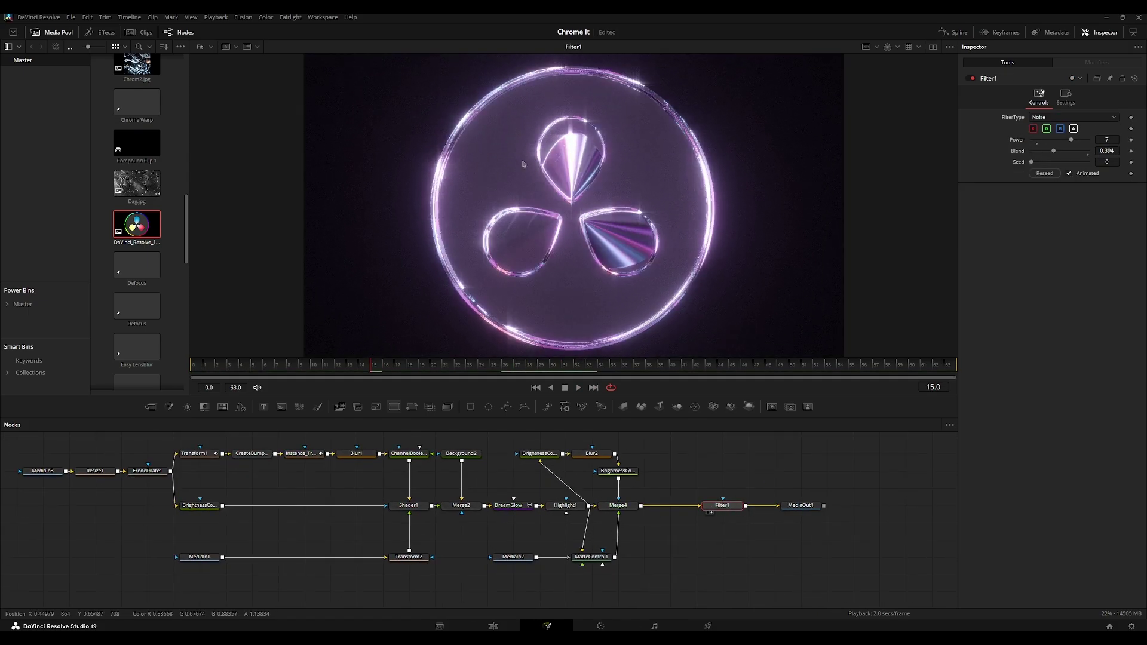
Step: View Resize1, place Text1 above the chain and shift MediaIn3 and Resize1 away from ErodeDilate1 to make room
{"action": "left_click_drag", "start_coordinate": [160, 475], "coordinate": [454, 507]}
{"action": "left_click_drag", "start_coordinate": [385, 505], "coordinate": [532, 145]}
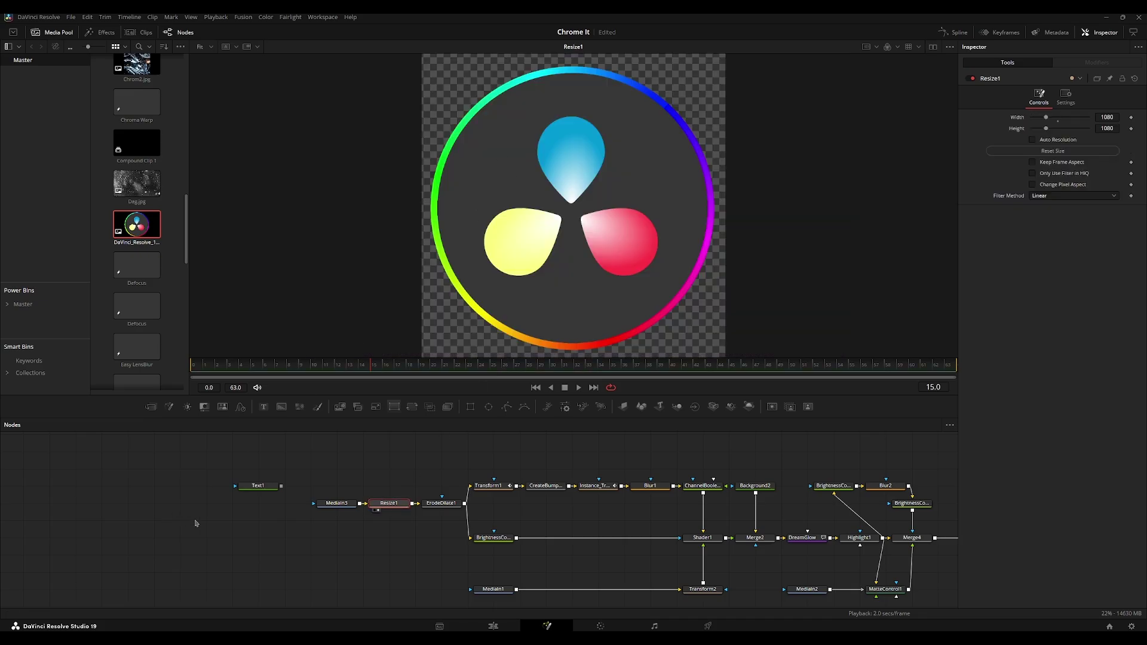
{"action": "left_click_drag", "start_coordinate": [254, 486], "coordinate": [408, 509]}
{"action": "left_click_drag", "start_coordinate": [339, 503], "coordinate": [235, 504]}
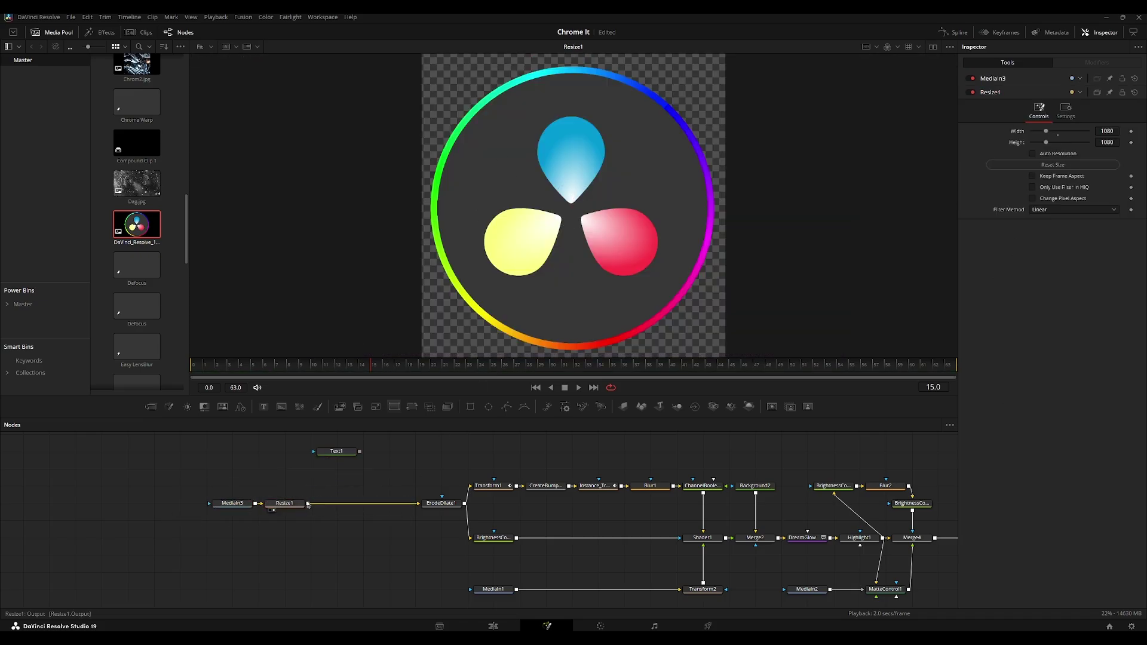
Step: Add a BrightnessContrast node above the logo chain and feed it from Resize1
{"action": "key", "text": "shift+space"}
{"action": "type", "text": "bc"}
{"action": "key", "text": "Down"}
{"action": "key", "text": "Down"}
{"action": "key", "text": "Up"}
{"action": "key", "text": "Return"}
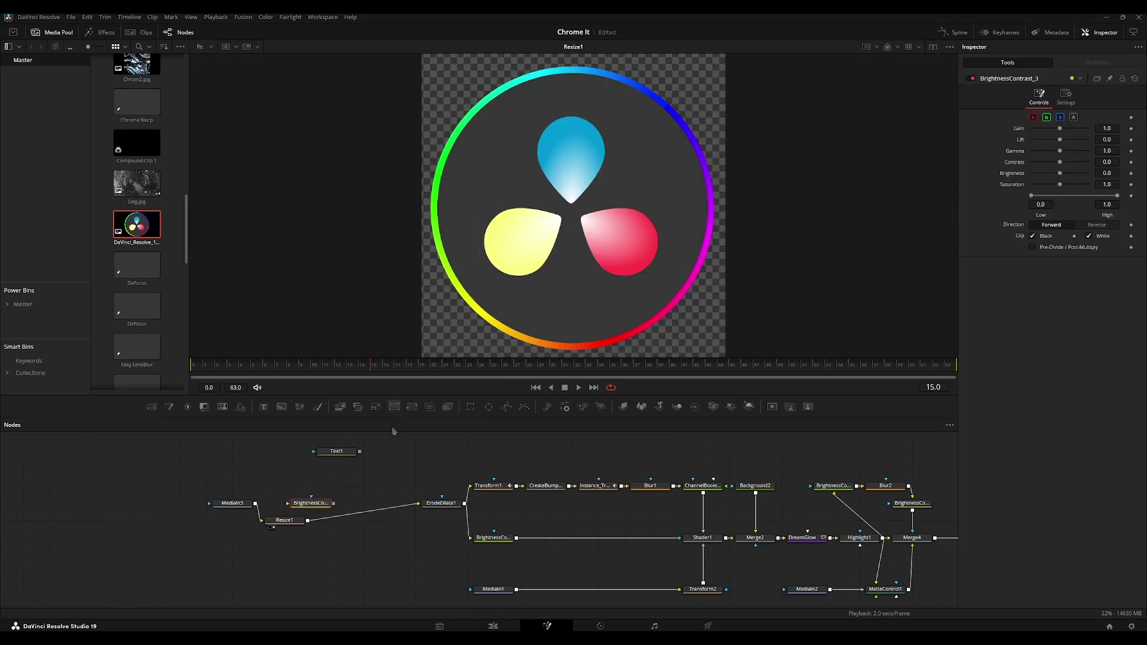
{"action": "left_click_drag", "start_coordinate": [343, 498], "coordinate": [350, 485]}
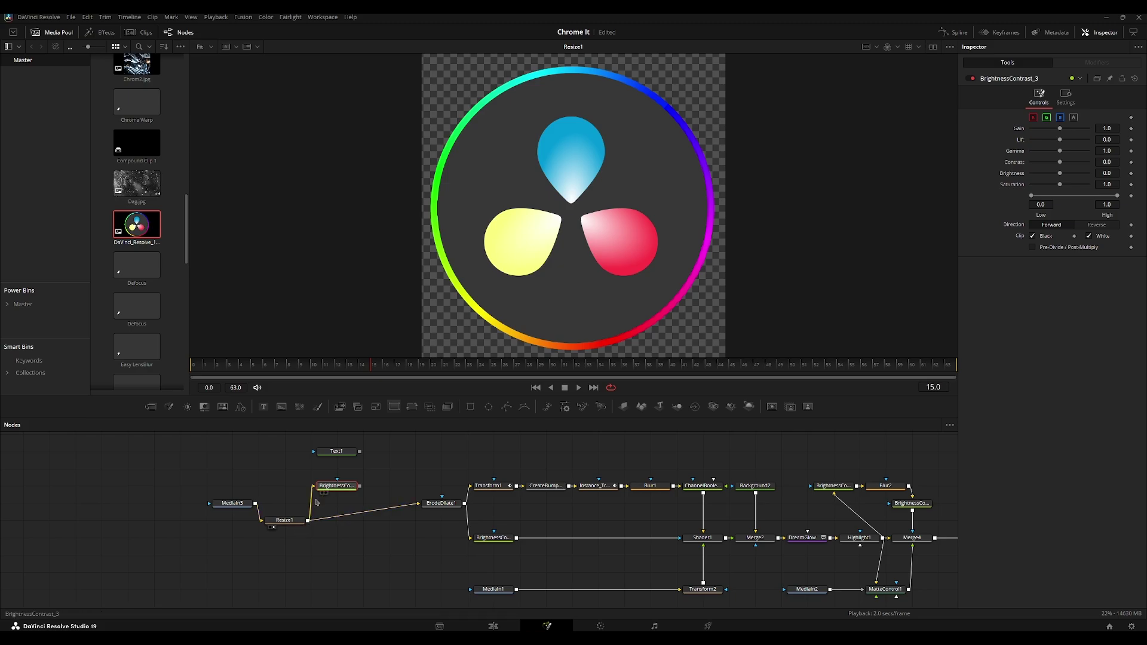
Step: View BrightnessContrast_3, realign Resize1 with the chain and set the correction's Low to 0.406 and High to 0.622
{"action": "key", "text": "2"}
{"action": "left_click_drag", "start_coordinate": [291, 521], "coordinate": [290, 503]}
{"action": "left_click", "coordinate": [335, 485]}
{"action": "left_click_drag", "start_coordinate": [1025, 198], "coordinate": [1083, 198]}
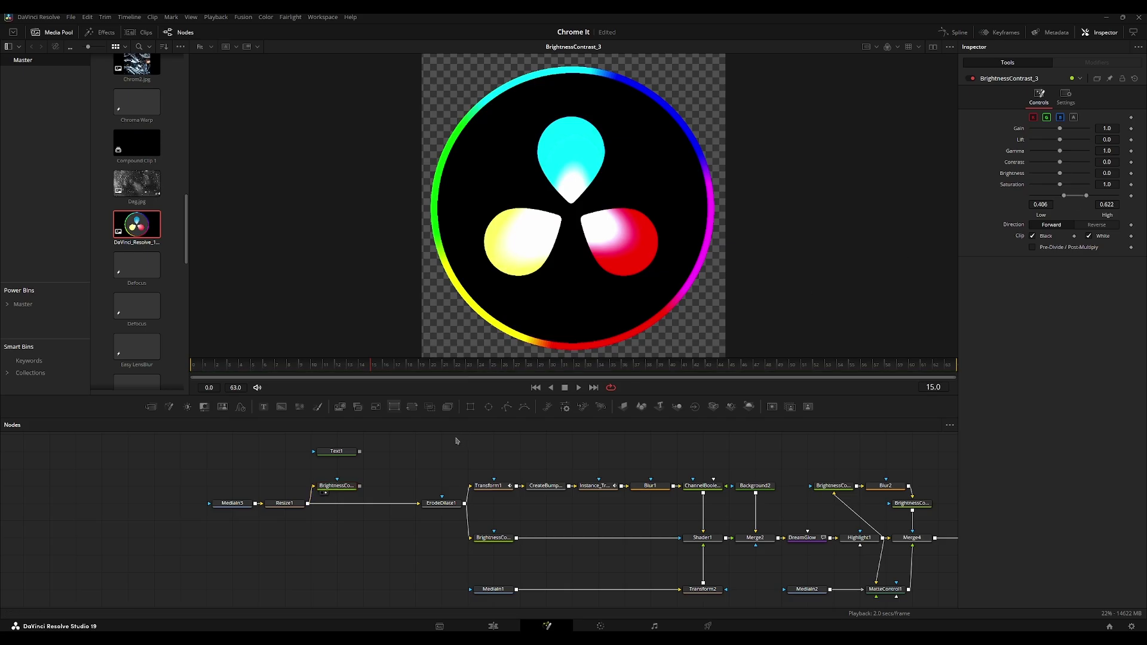
Step: Insert a MatteControl node between Resize1 and ErodeDilate1, using BrightnessContrast_3 as its garbage matte
{"action": "key", "text": "shift+space"}
{"action": "type", "text": "matte"}
{"action": "key", "text": "Return"}
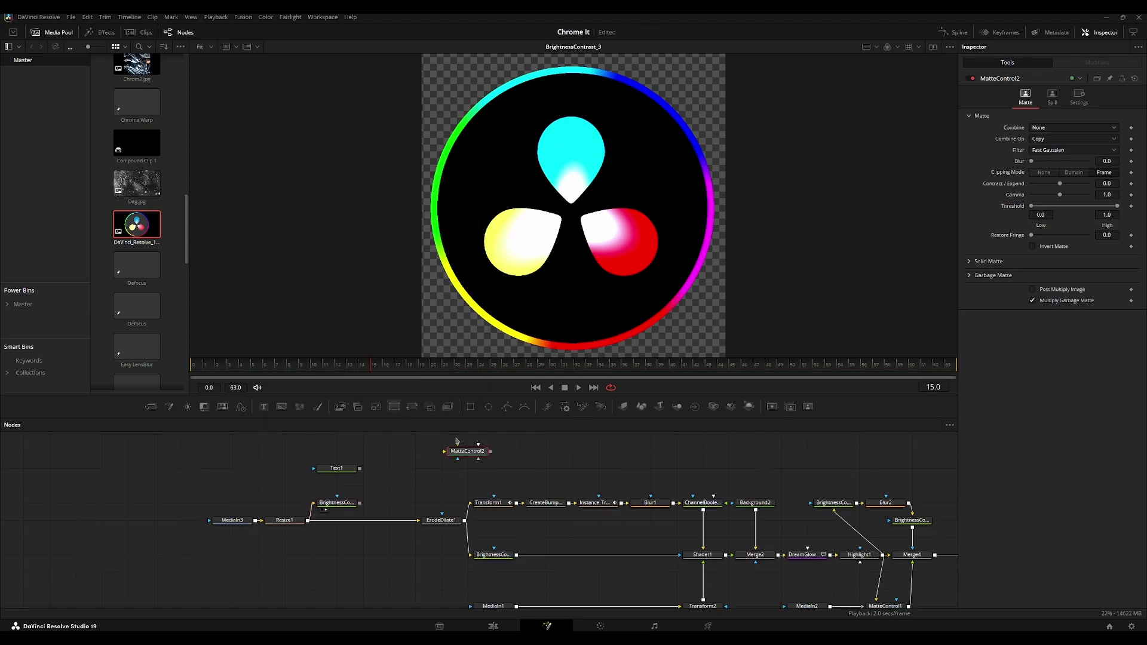
{"action": "left_click_drag", "start_coordinate": [463, 451], "coordinate": [359, 519]}
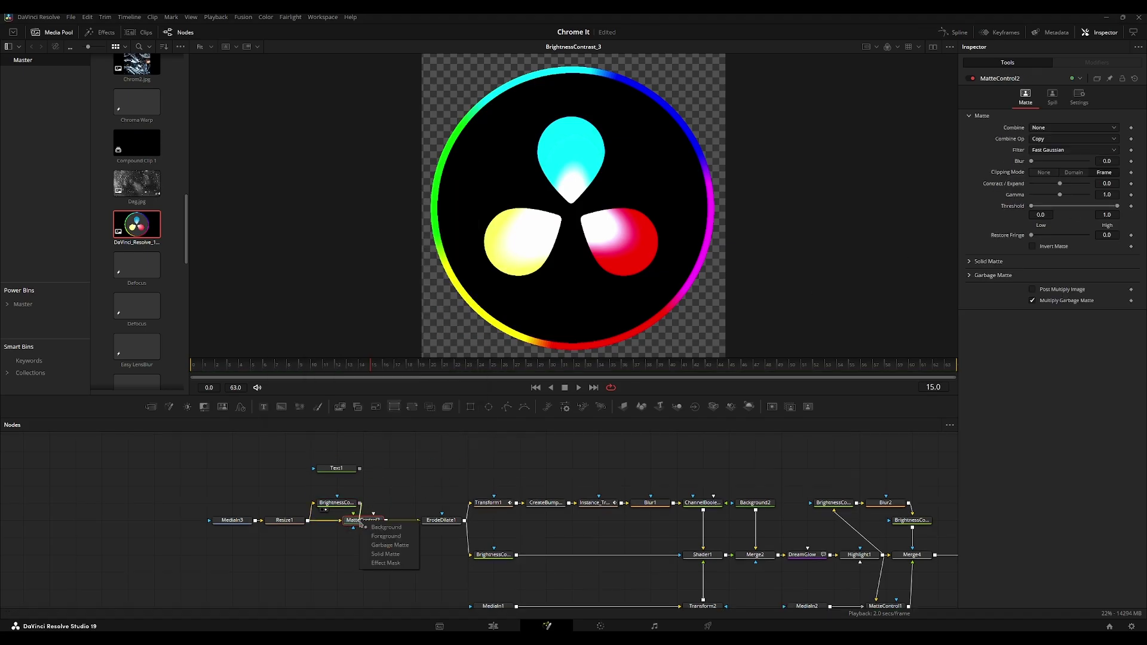
{"action": "key", "text": "1"}
Step: Invert MatteControl2's garbage matte, set its channel to Luminance and lower its High threshold to 0.011
{"action": "left_click", "coordinate": [991, 274]}
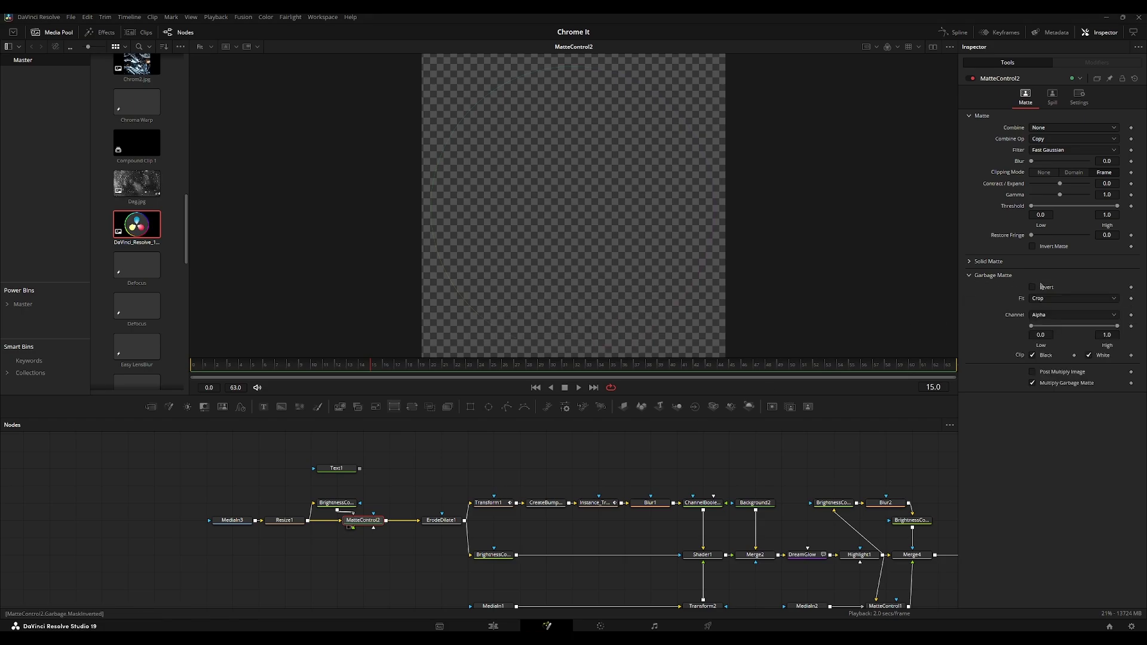
{"action": "left_click", "coordinate": [1048, 319]}
{"action": "left_click", "coordinate": [1045, 385]}
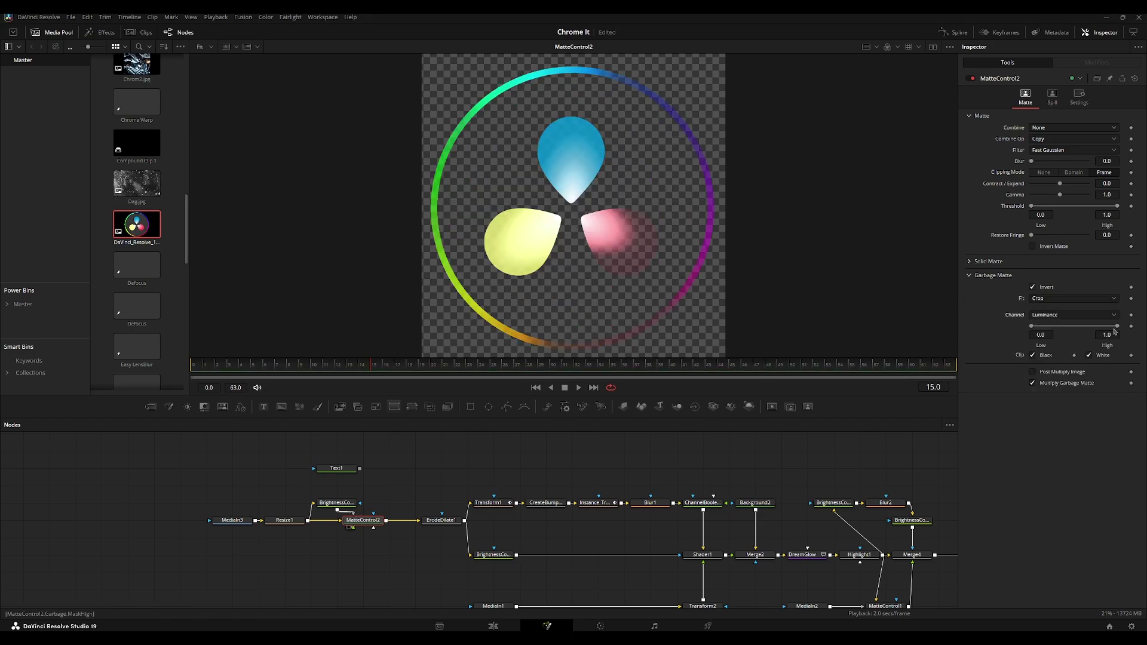
{"action": "left_click_drag", "start_coordinate": [1067, 327], "coordinate": [1041, 329]}
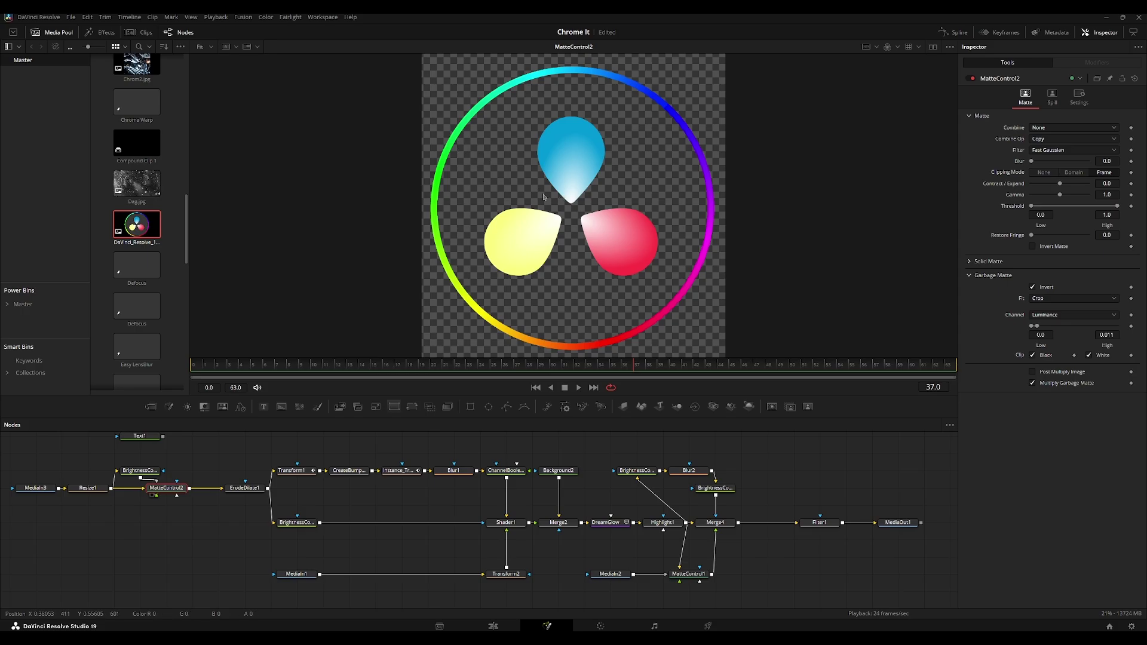
Step: View Filter1's output and play back the chrome logo from frame 0
{"action": "left_click_drag", "start_coordinate": [629, 489], "coordinate": [468, 454]}
{"action": "left_click", "coordinate": [658, 487]}
{"action": "key", "text": "2"}
{"action": "left_click_drag", "start_coordinate": [335, 363], "coordinate": [12, 349]}
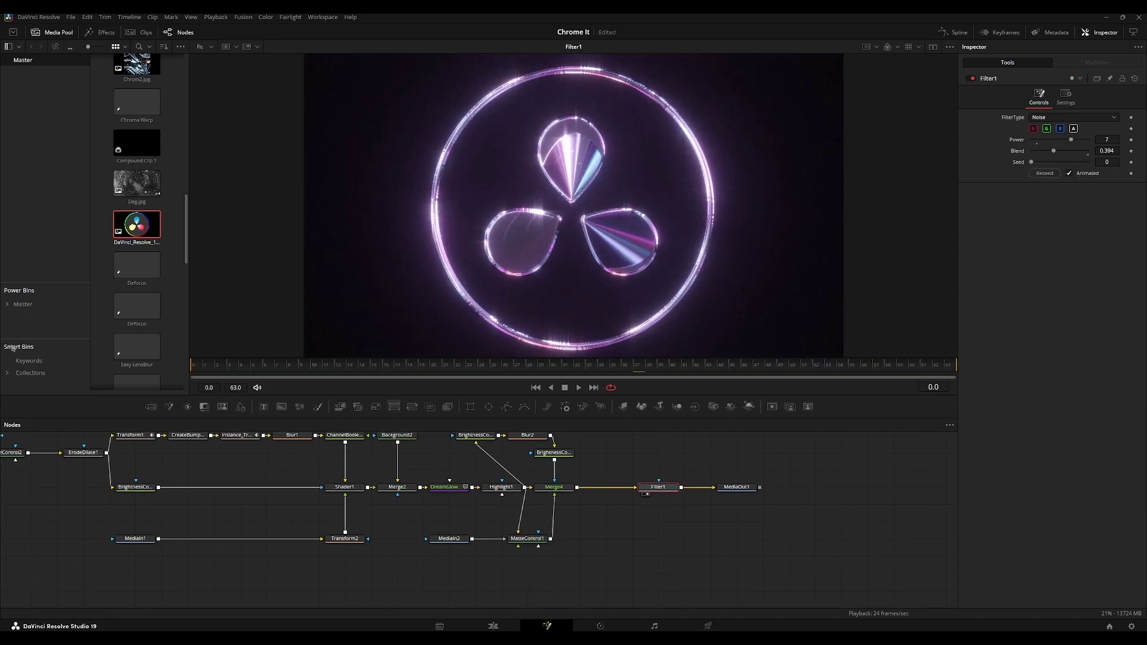
{"action": "key", "text": "space"}
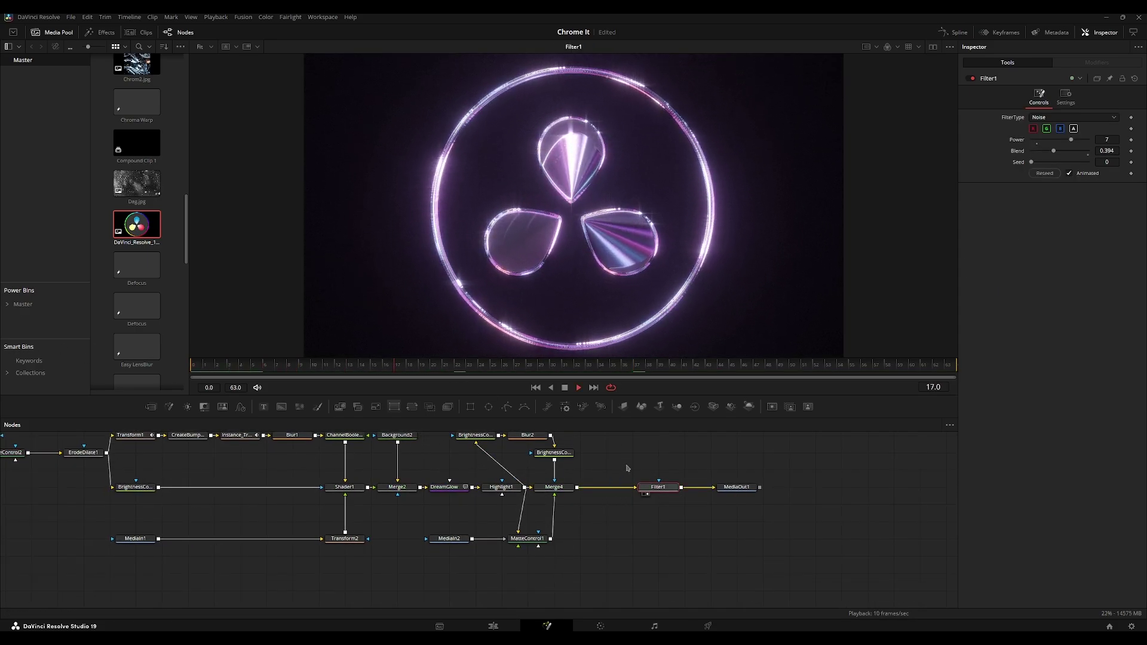
{"action": "left_click", "coordinate": [628, 468]}
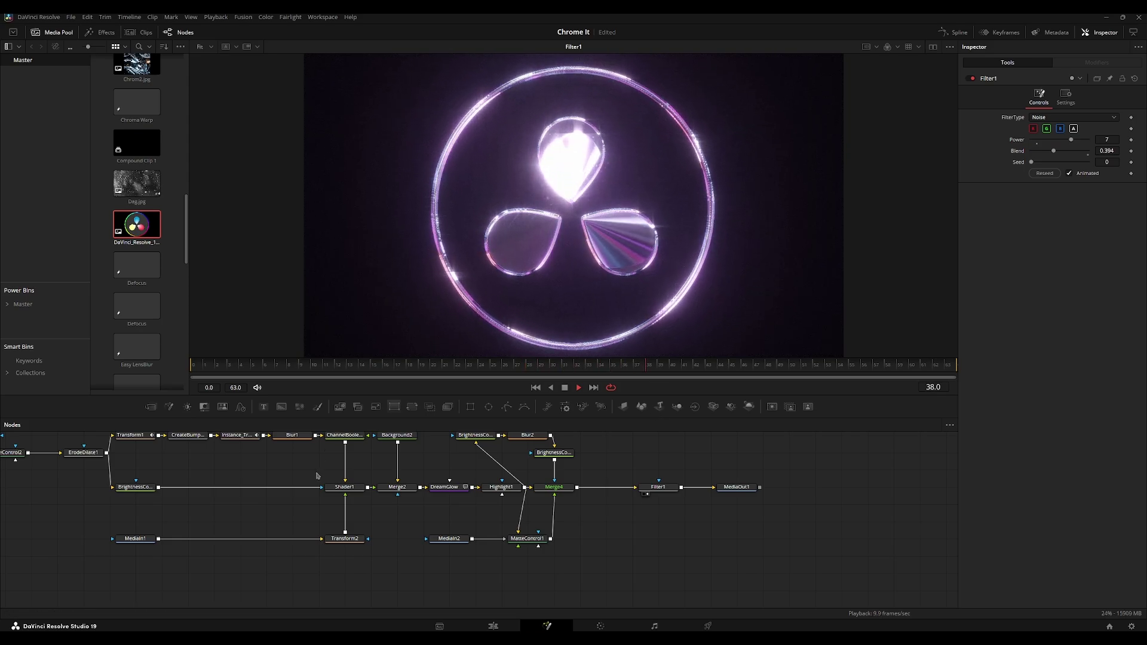
Step: Add a DVE node to the logo chain and place it after Resize1, feeding BrightnessContrast_3 and MatteControl2
{"action": "left_click_drag", "start_coordinate": [317, 476], "coordinate": [574, 509]}
{"action": "left_click_drag", "start_coordinate": [195, 472], "coordinate": [494, 479]}
{"action": "left_click_drag", "start_coordinate": [415, 494], "coordinate": [336, 501]}
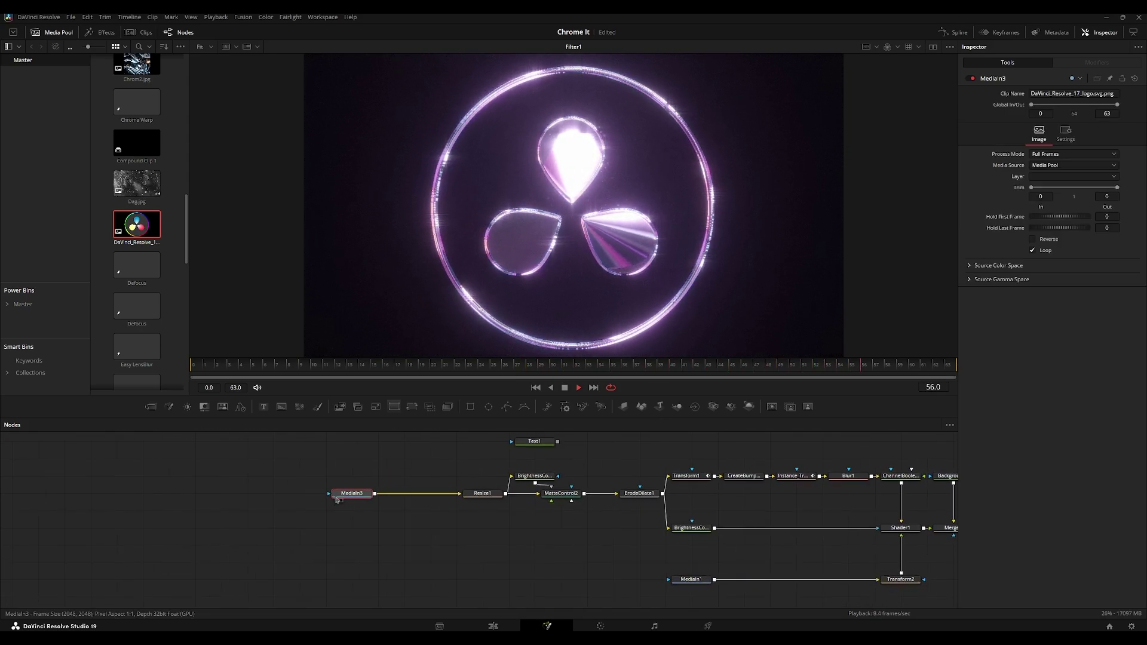
{"action": "key", "text": "shift+space"}
{"action": "type", "text": "dve"}
{"action": "key", "text": "Return"}
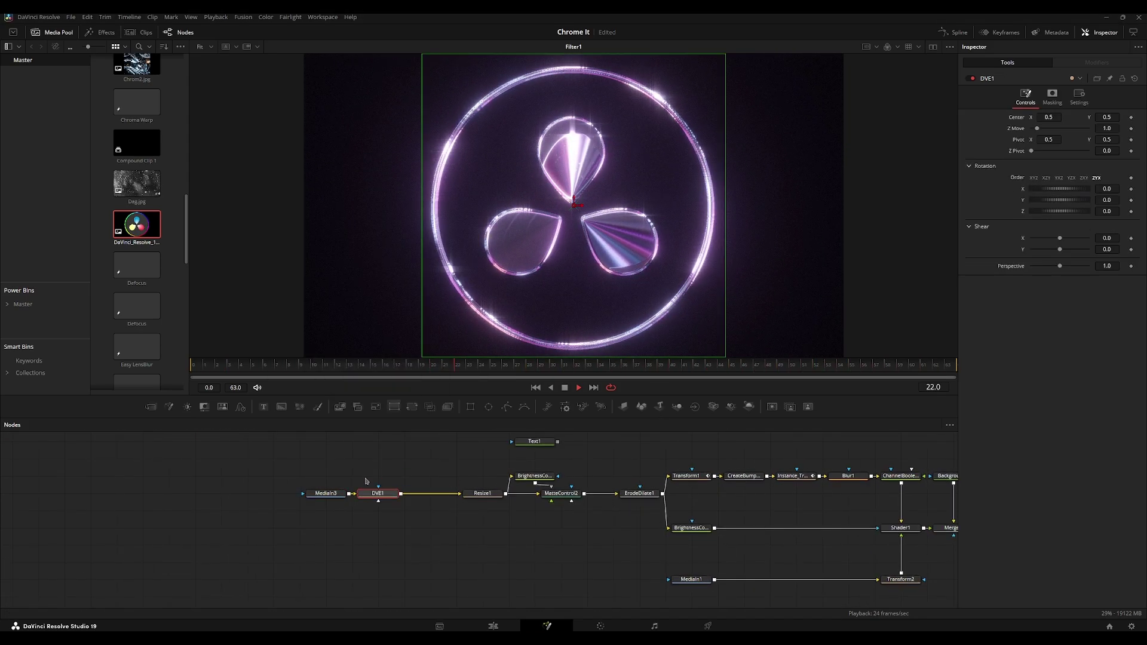
{"action": "left_click_drag", "start_coordinate": [377, 493], "coordinate": [404, 458]}
{"action": "mouse_move", "coordinate": [479, 493]}
{"action": "left_mouse_down"}
{"action": "mouse_move", "coordinate": [375, 493]}
{"action": "mouse_move", "coordinate": [430, 476]}
{"action": "mouse_move", "coordinate": [421, 494]}
{"action": "mouse_move", "coordinate": [469, 496]}
{"action": "left_mouse_up"}
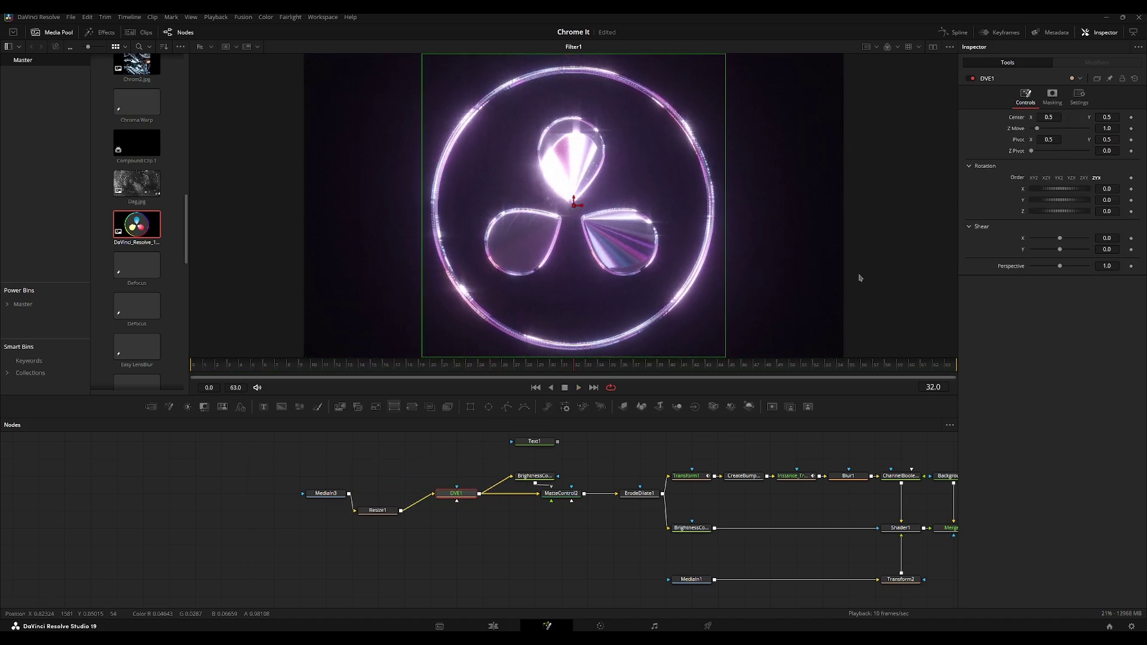
Step: Animate the DVE node's Y rotation with an Anim Curves modifier scaled to 360 and play back the spin
{"action": "right_click", "coordinate": [1022, 201]}
{"action": "mouse_move", "coordinate": [1053, 240]}
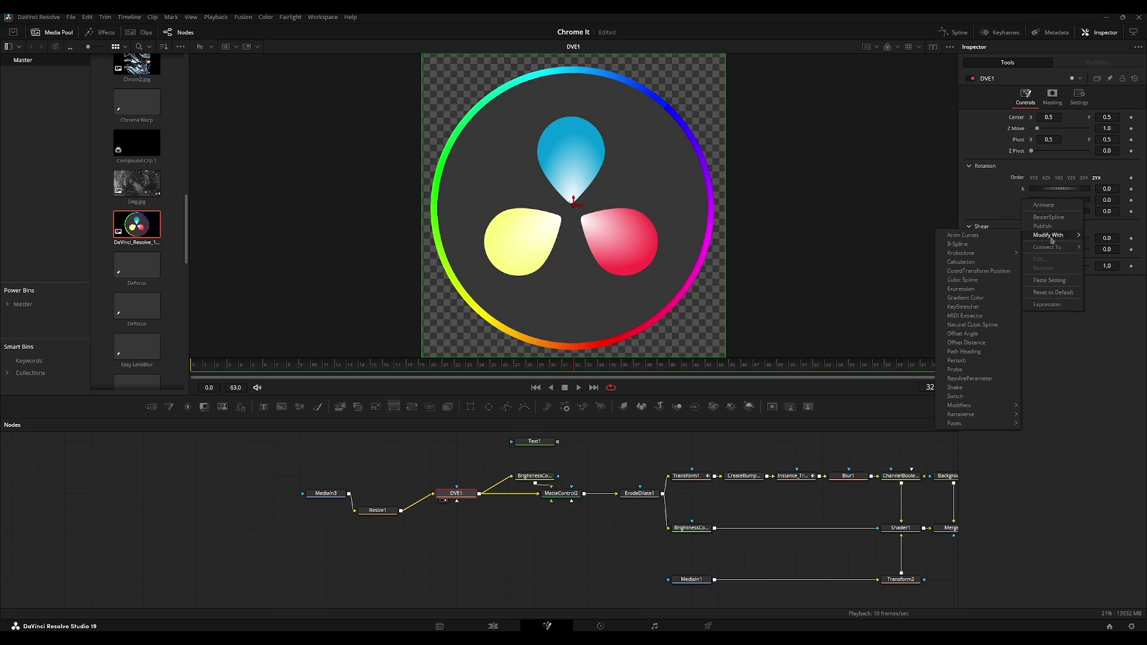
{"action": "left_click", "coordinate": [976, 236]}
{"action": "left_click", "coordinate": [1103, 181]}
{"action": "type", "text": "36"}
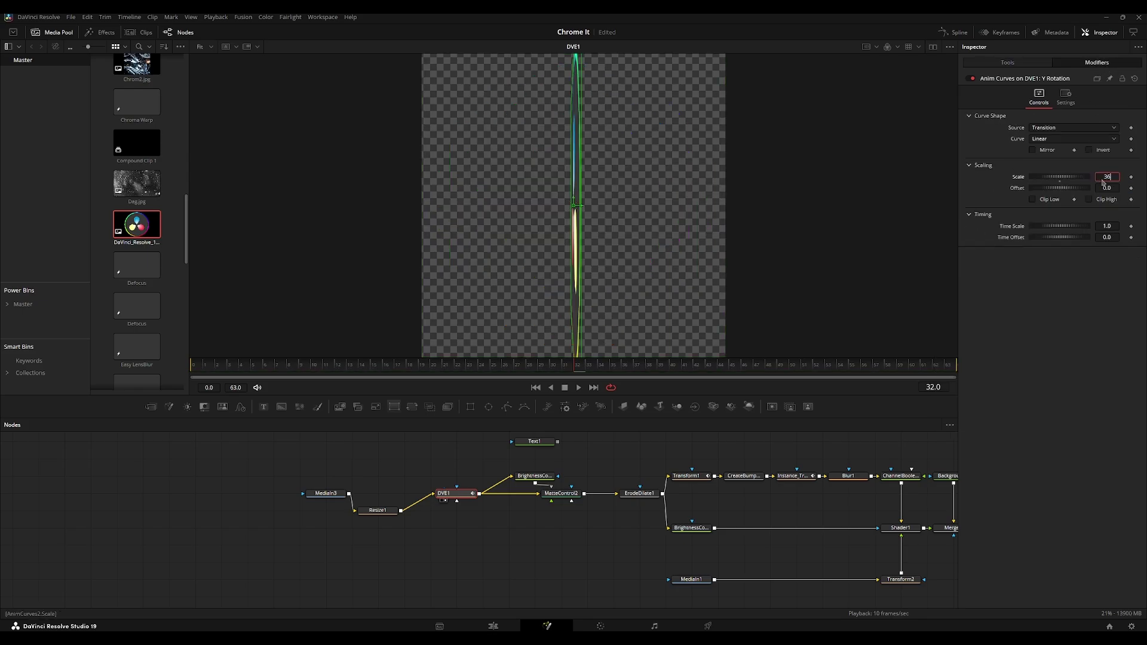
{"action": "type", "text": "0"}
{"action": "key", "text": "Tab"}
{"action": "key", "text": "space"}
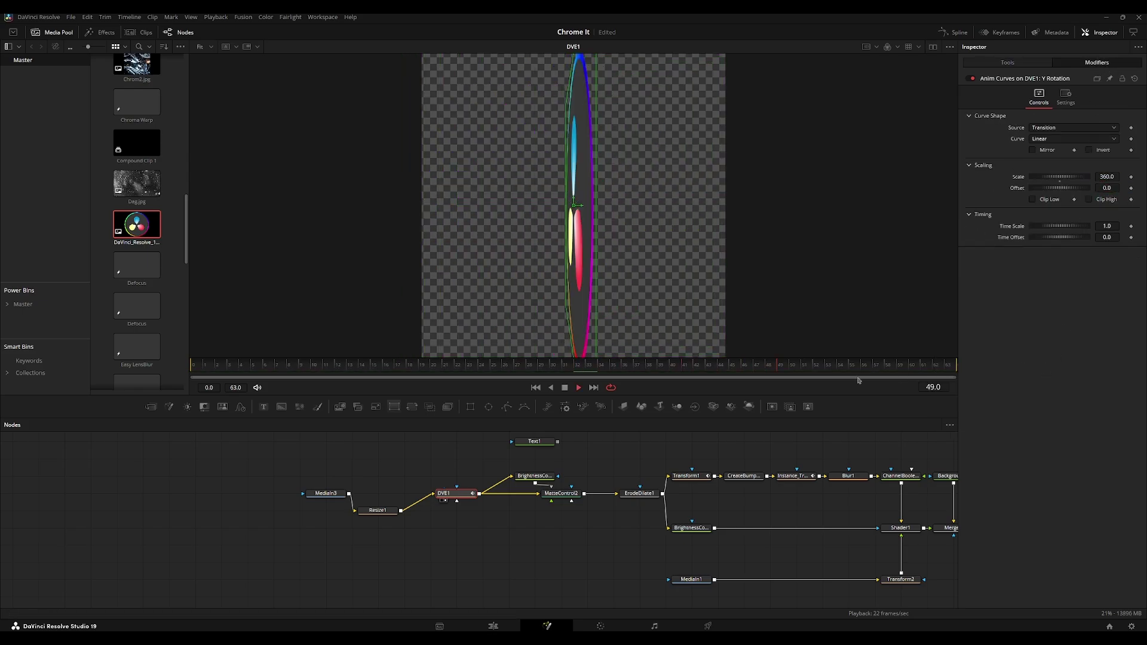
Step: Examine the spinning logo at successive nodes from MatteControl2 and ErodeDilate1 through to DreamGlow during playback
{"action": "left_click", "coordinate": [579, 499]}
{"action": "key", "text": "2"}
{"action": "left_click", "coordinate": [644, 495]}
{"action": "key", "text": "2"}
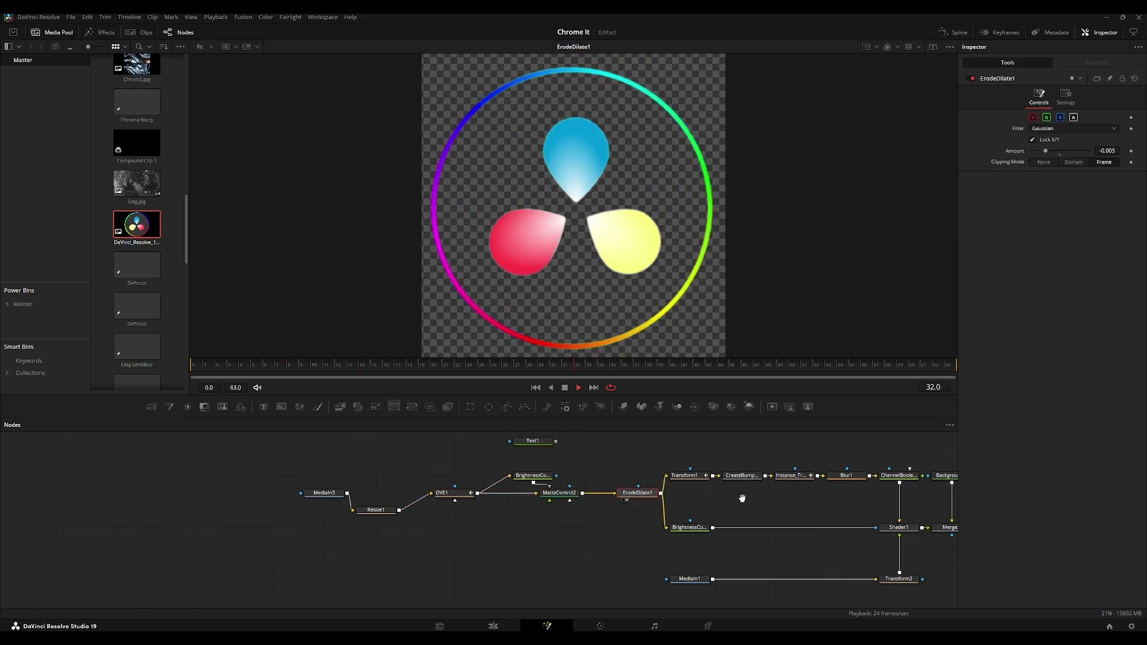
{"action": "left_click_drag", "start_coordinate": [742, 499], "coordinate": [589, 477]}
{"action": "left_click", "coordinate": [753, 507]}
{"action": "key", "text": "2"}
{"action": "left_click", "coordinate": [812, 509]}
{"action": "key", "text": "2"}
{"action": "left_click_drag", "start_coordinate": [814, 513], "coordinate": [609, 492]}
{"action": "left_click", "coordinate": [710, 507]}
{"action": "key", "text": "2"}
{"action": "key", "text": "space"}
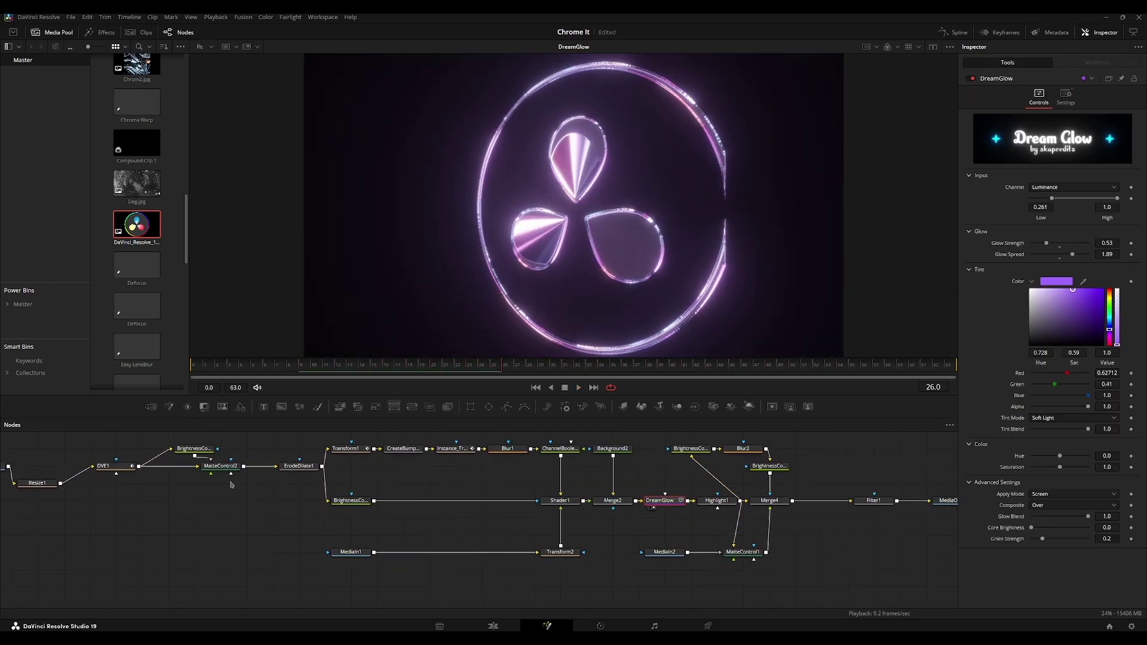
Step: Set the DVE node's Z Move to 1.42 and play back the result at Filter1 and MediaOut1
{"action": "left_click", "coordinate": [122, 465]}
{"action": "left_click_drag", "start_coordinate": [1037, 128], "coordinate": [1041, 130]}
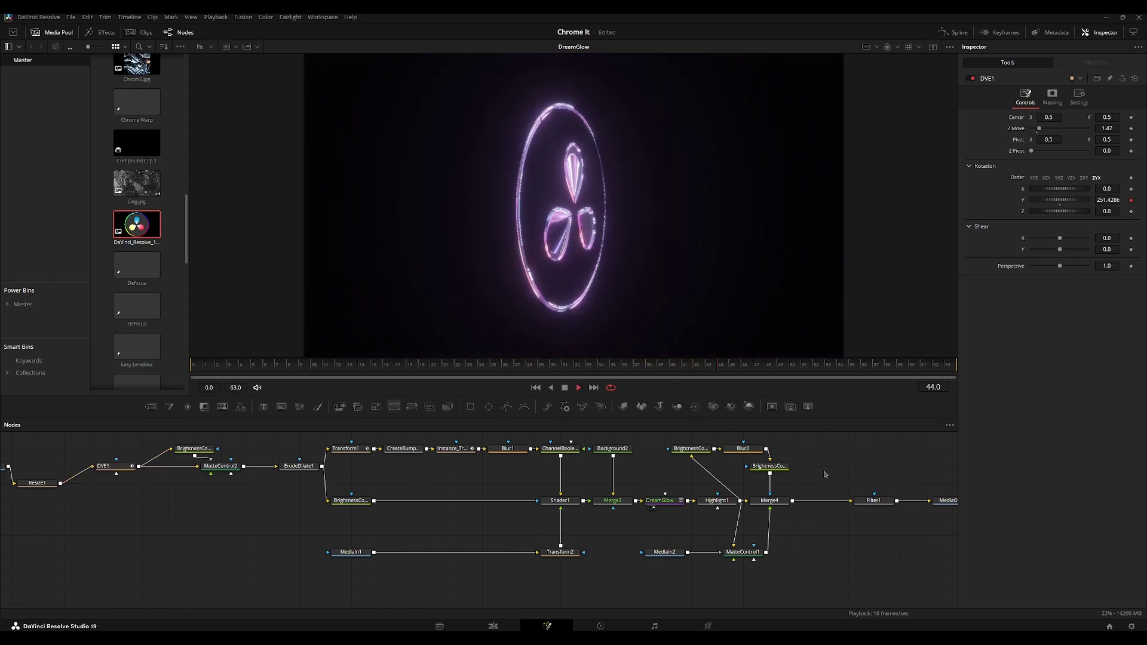
{"action": "left_click", "coordinate": [869, 503]}
{"action": "left_click_drag", "start_coordinate": [869, 506], "coordinate": [686, 499]}
{"action": "left_click", "coordinate": [763, 500]}
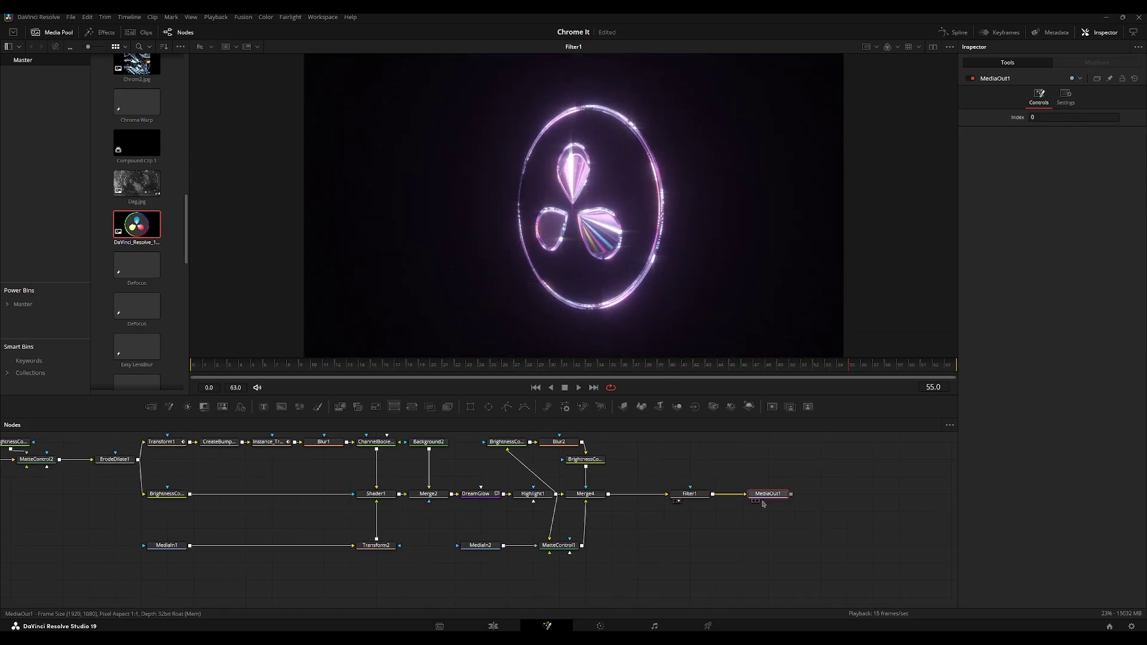
{"action": "key", "text": "2"}
{"action": "left_click", "coordinate": [782, 464]}
{"action": "key", "text": "space"}
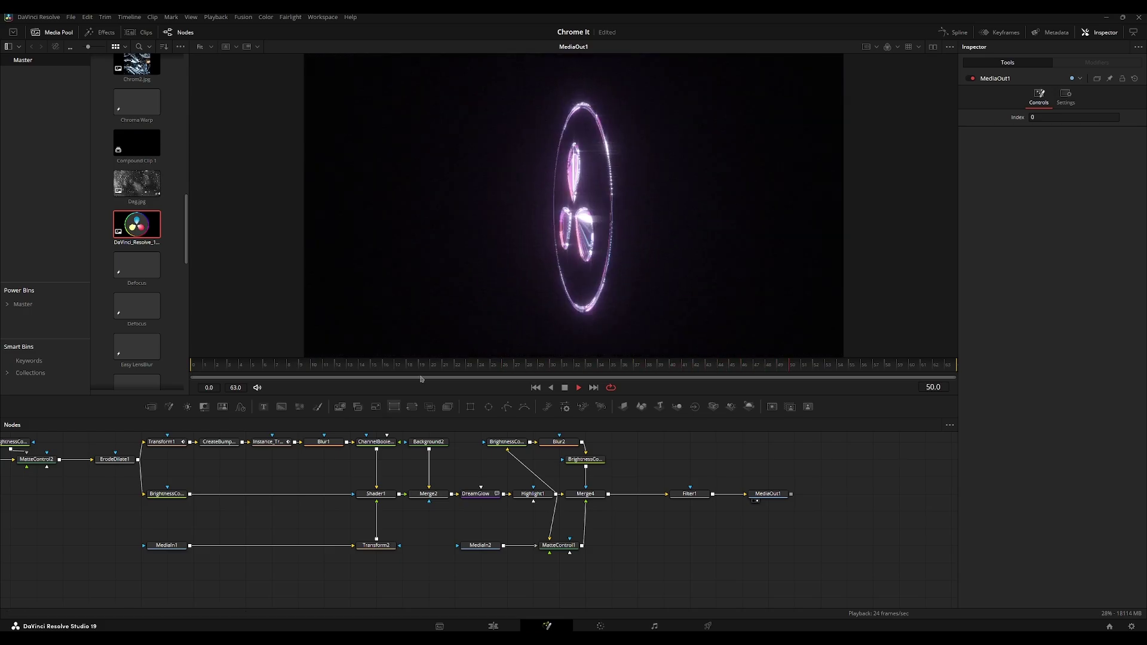
Step: Line up MediaIn3, Resize1 and DVE1 in one row and place BrightnessContrast_3 directly above MatteControl2
{"action": "left_click_drag", "start_coordinate": [318, 456], "coordinate": [391, 482]}
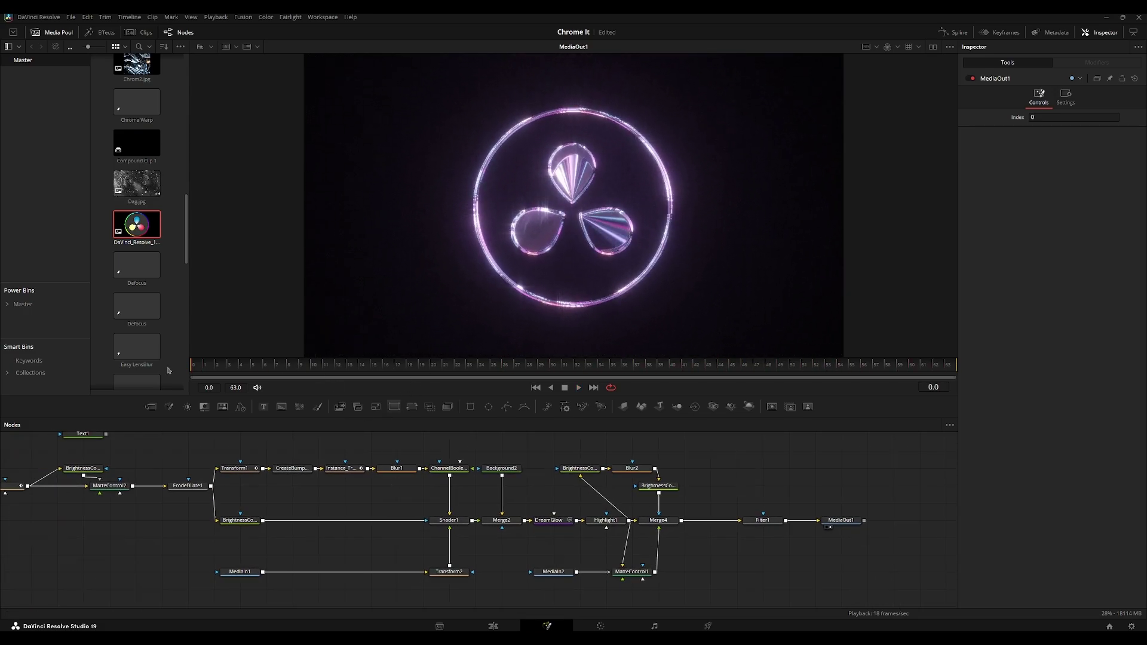
{"action": "left_click_drag", "start_coordinate": [216, 453], "coordinate": [486, 465]}
{"action": "left_click_drag", "start_coordinate": [380, 511], "coordinate": [479, 515]}
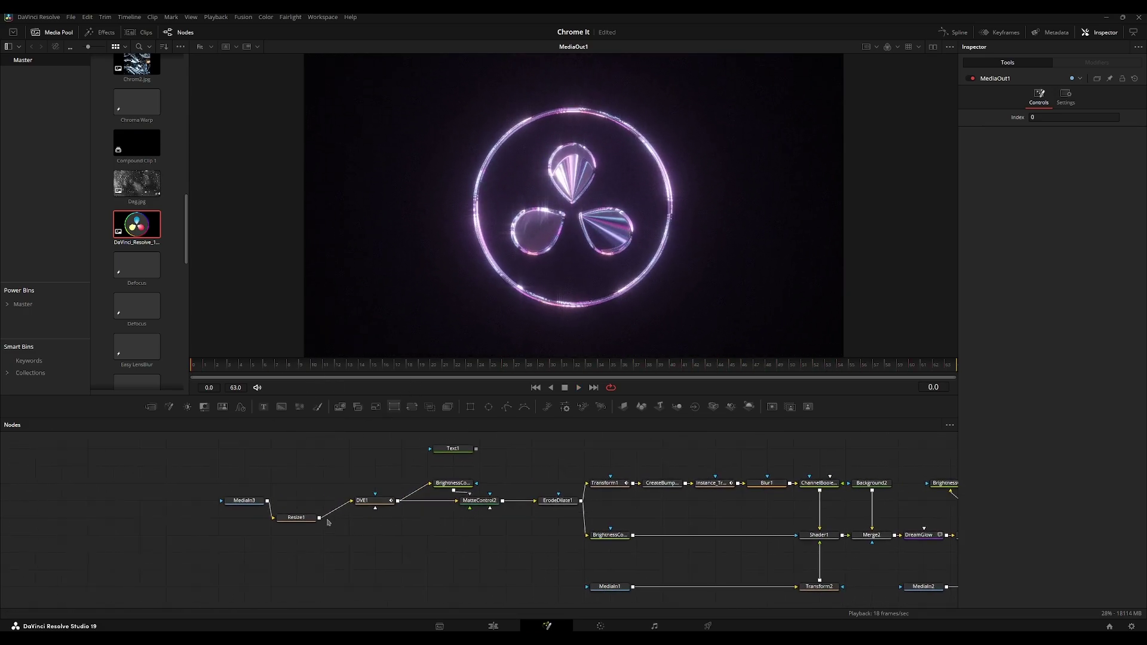
{"action": "left_click_drag", "start_coordinate": [328, 523], "coordinate": [354, 503]}
{"action": "left_click_drag", "start_coordinate": [215, 505], "coordinate": [147, 503]}
{"action": "left_click_drag", "start_coordinate": [316, 502], "coordinate": [260, 504]}
{"action": "left_click", "coordinate": [380, 502]}
{"action": "left_click_drag", "start_coordinate": [448, 491], "coordinate": [394, 512]}
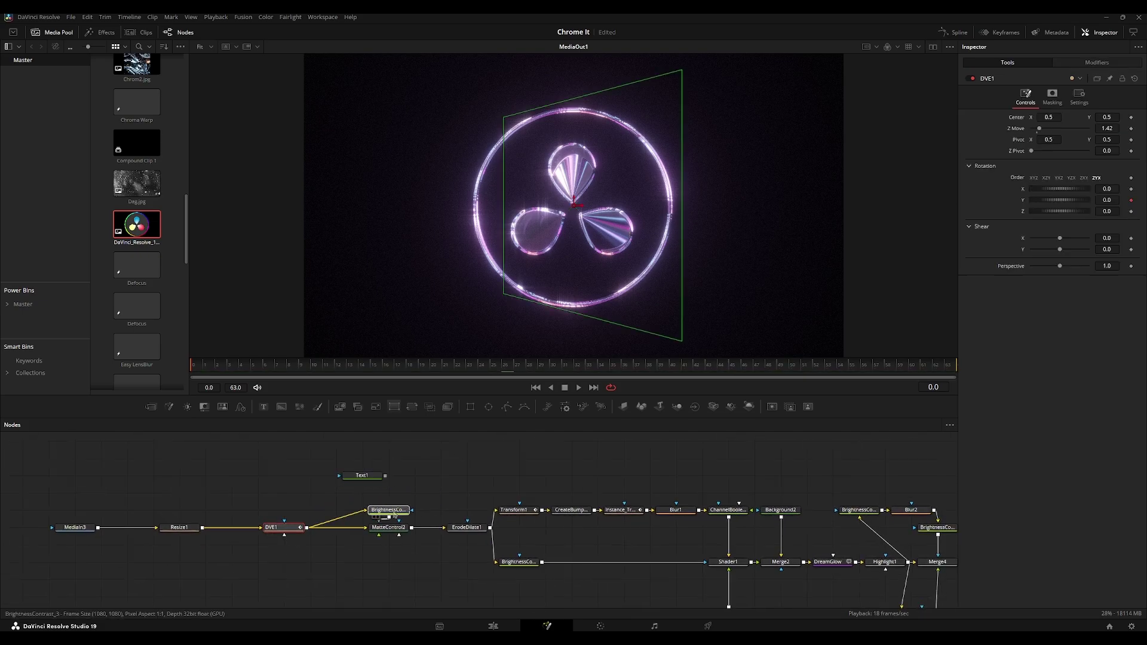
Step: Move DVE1, Resize1 and MediaIn3 close together beside MatteControl2 to compact the logo chain
{"action": "left_click_drag", "start_coordinate": [283, 528], "coordinate": [309, 528]}
{"action": "left_click", "coordinate": [210, 512]}
{"action": "left_click_drag", "start_coordinate": [179, 528], "coordinate": [314, 533]}
{"action": "left_click", "coordinate": [320, 503]}
{"action": "mouse_move", "coordinate": [310, 529]}
{"action": "left_mouse_down"}
{"action": "mouse_move", "coordinate": [336, 528]}
{"action": "mouse_move", "coordinate": [294, 528]}
{"action": "left_mouse_up"}
{"action": "left_click_drag", "start_coordinate": [140, 528], "coordinate": [246, 545]}
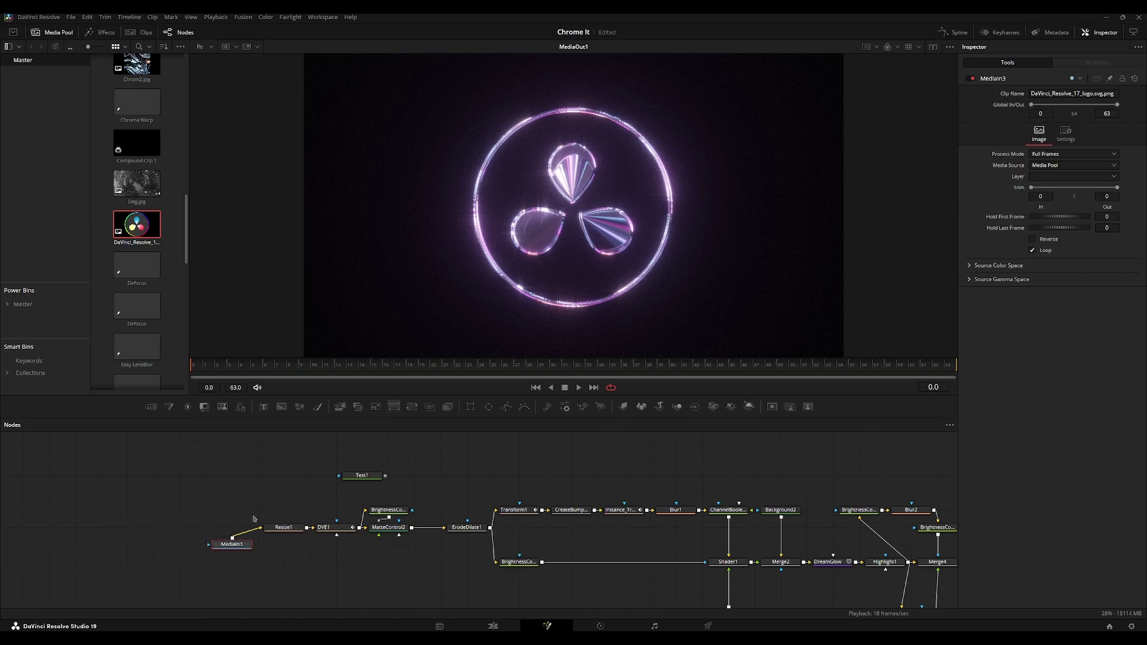
Step: Select the logo input nodes from MediaIn3 through MatteControl2 together with BrightnessContrast_3
{"action": "left_click", "coordinate": [315, 496]}
{"action": "left_click_drag", "start_coordinate": [385, 495], "coordinate": [361, 494]}
{"action": "scroll", "coordinate": [389, 483], "scroll_direction": "down", "scroll_amount": 2}
{"action": "left_click_drag", "start_coordinate": [87, 498], "coordinate": [240, 523]}
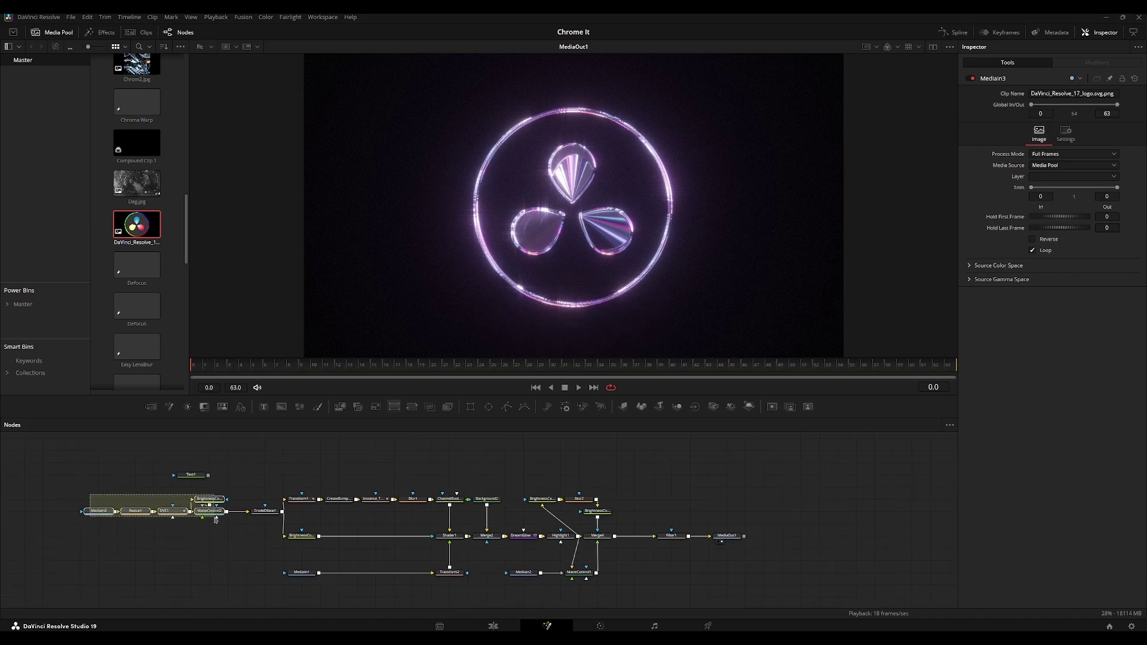